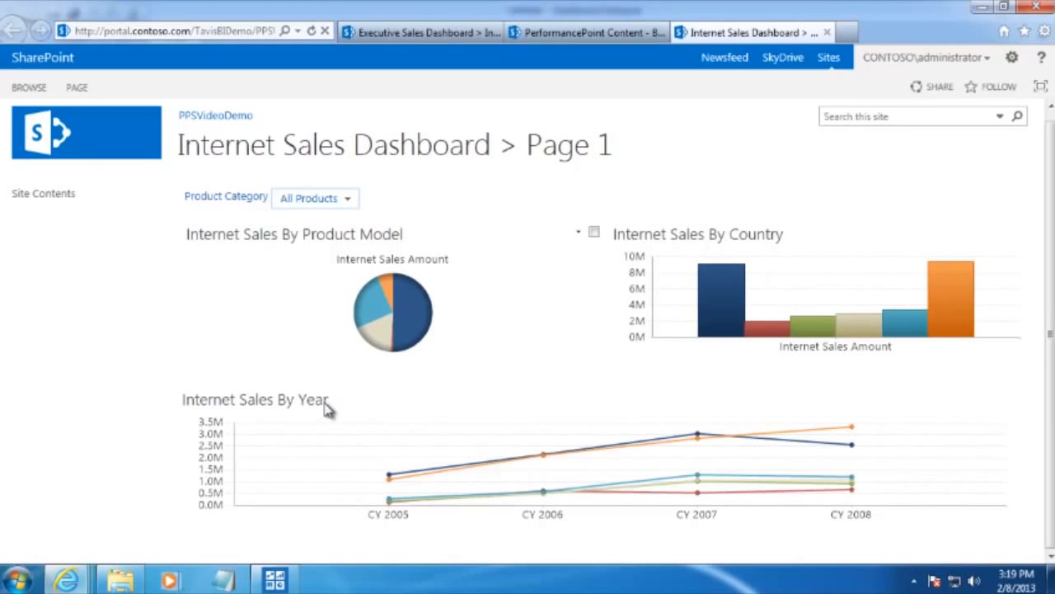
Filter the Internet Sales Dashboard's Product Category to Accessories only, instead of All Products
click(348, 203)
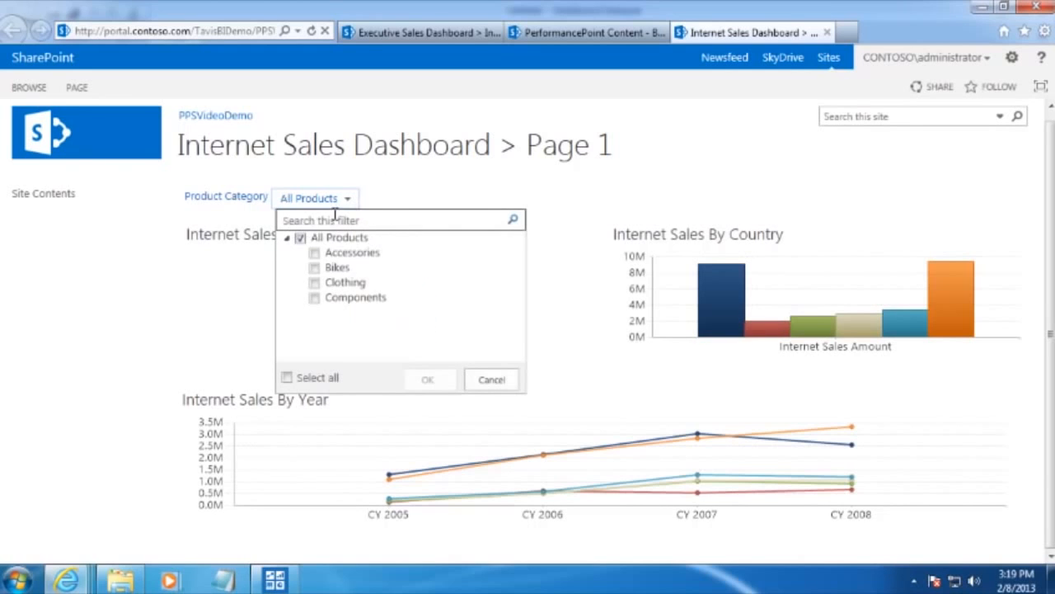
click(299, 237)
click(314, 253)
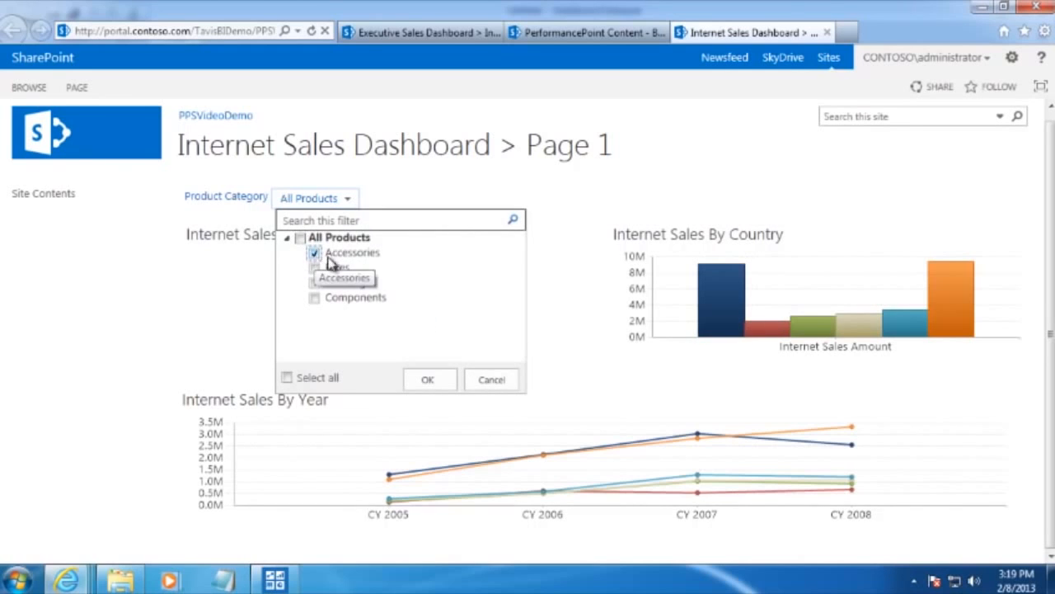
click(428, 381)
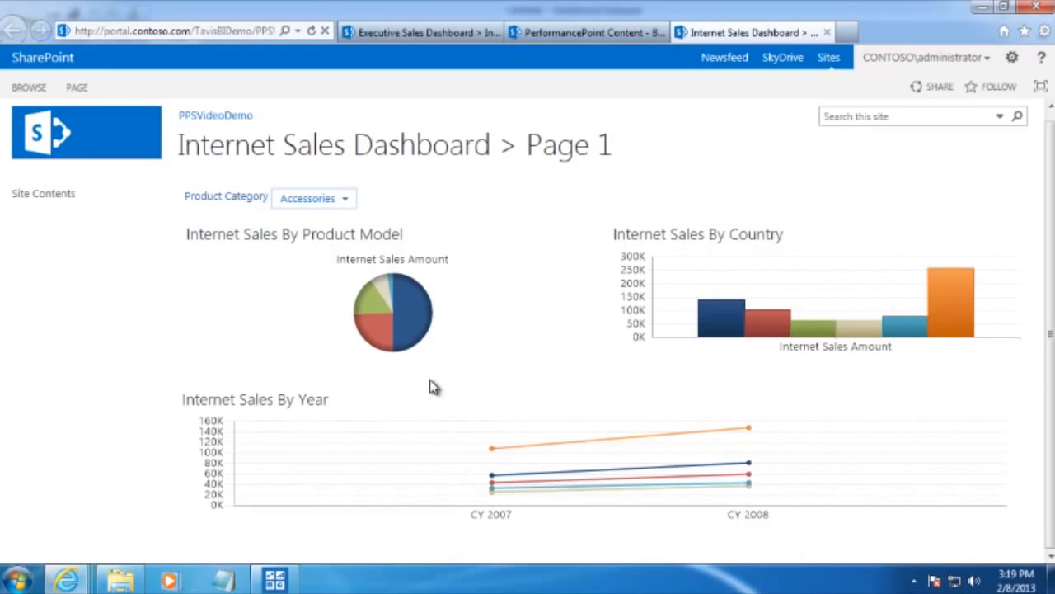
Open the Decomposition Tree for the All Products pie slice, expand it by customer country, and break the United States down by state
right_click(407, 316)
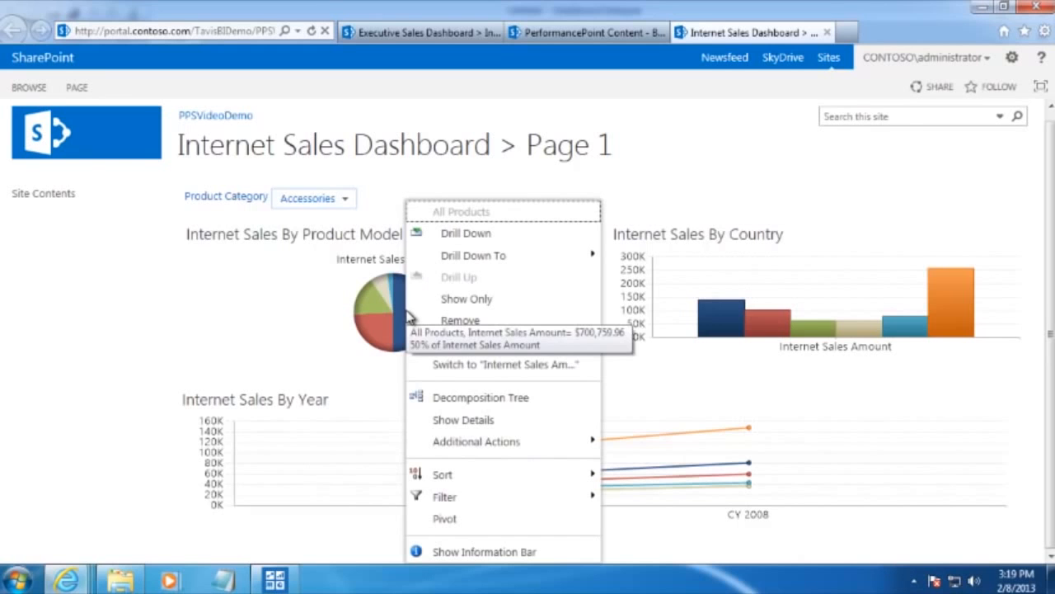
click(458, 399)
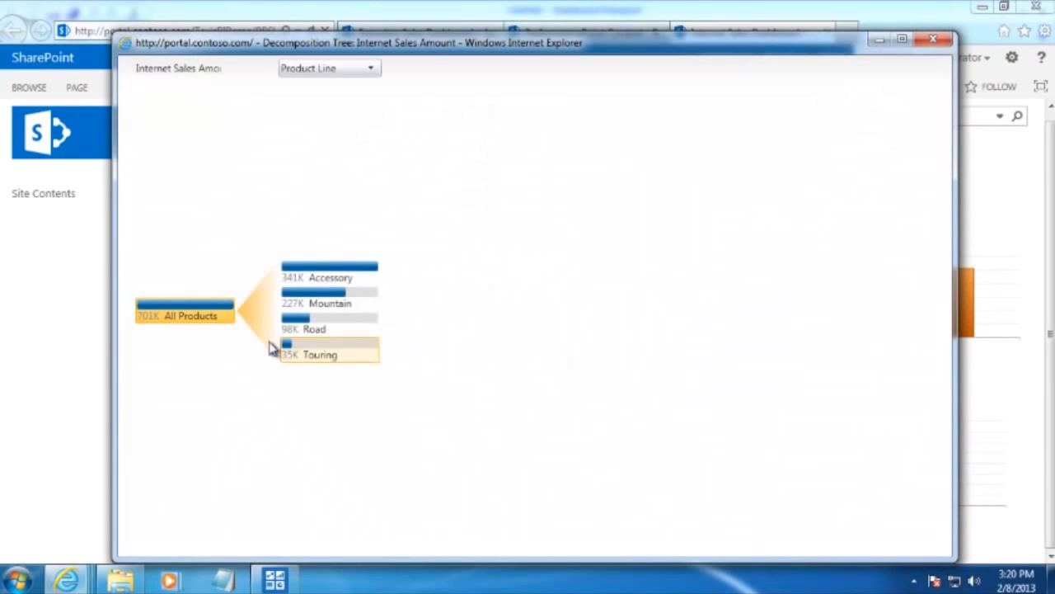
click(194, 306)
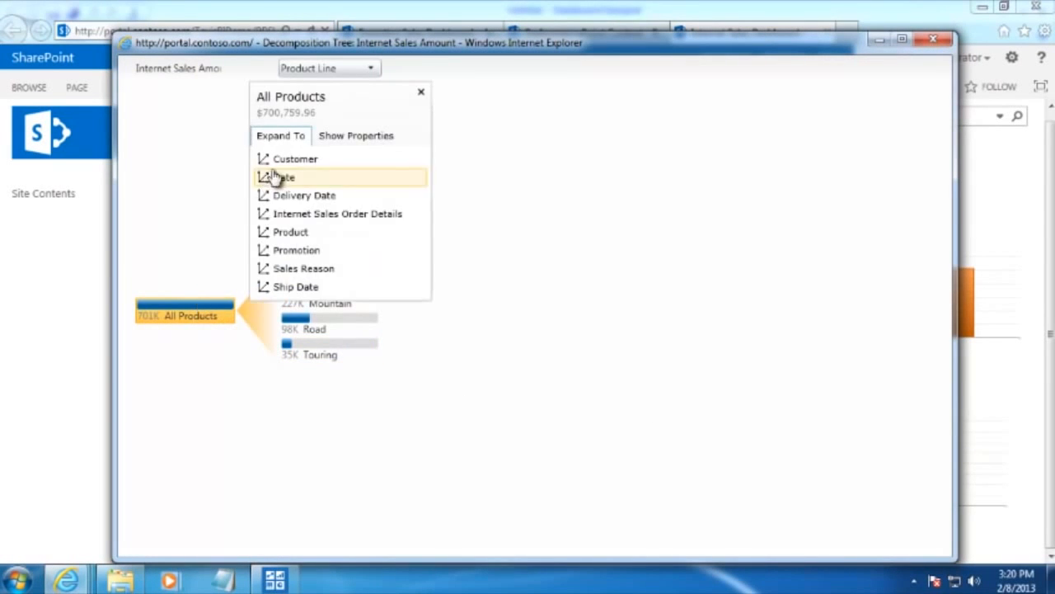
click(283, 158)
click(292, 198)
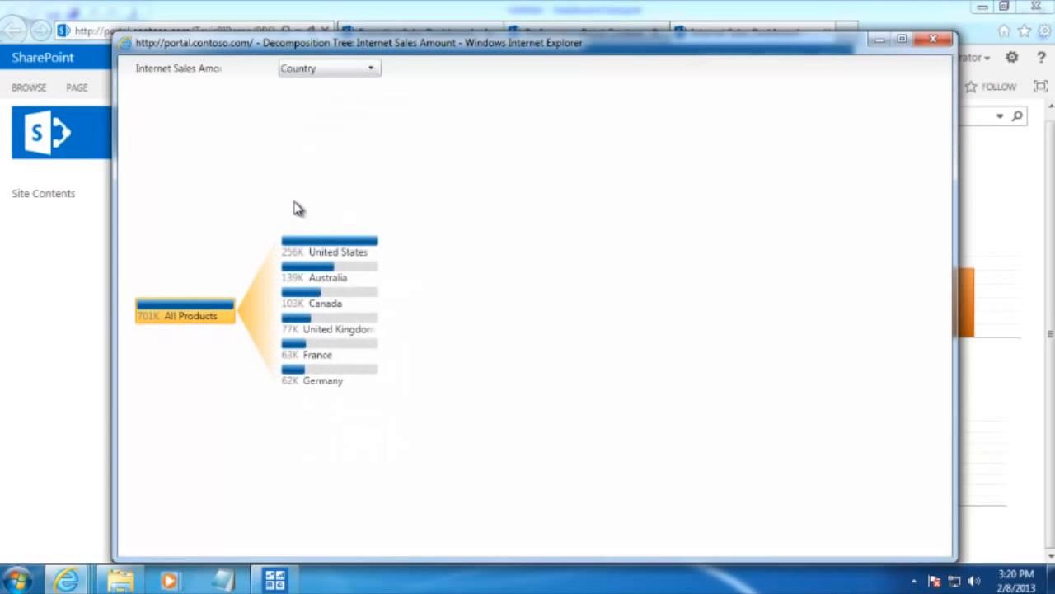
click(274, 251)
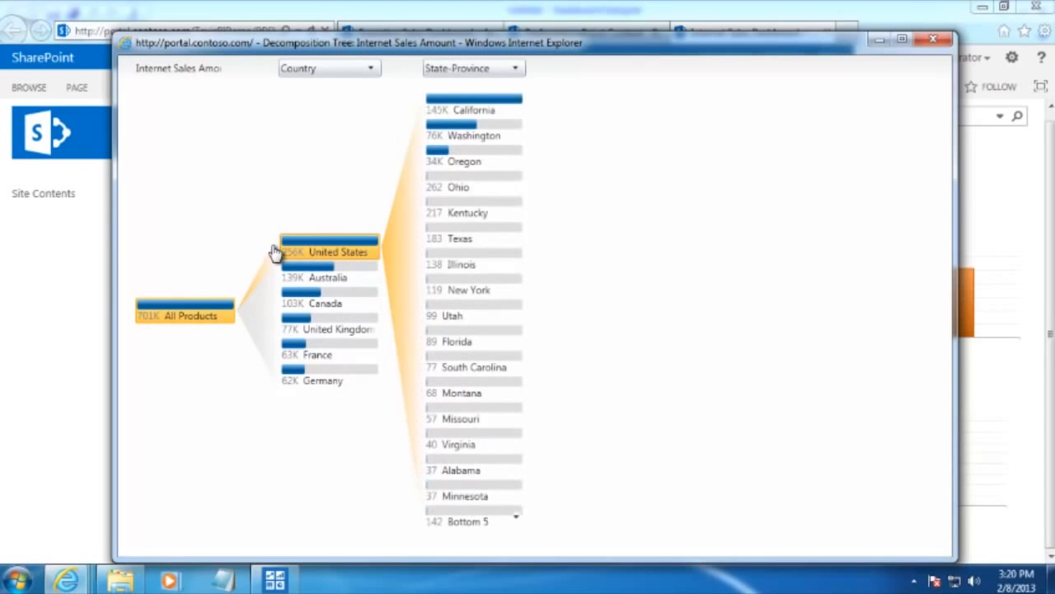
click(418, 162)
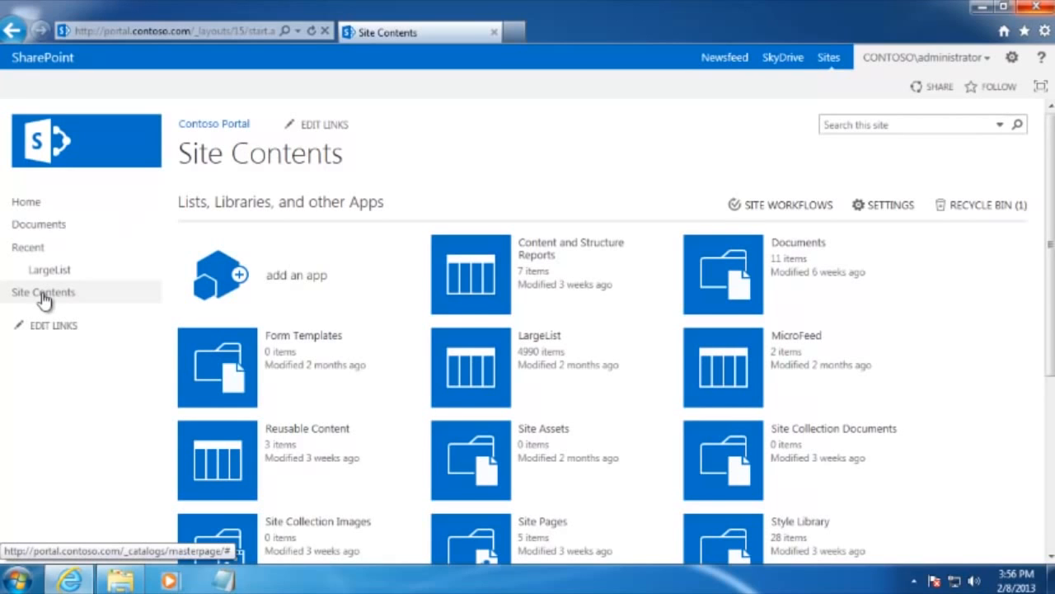
Start a new subsite of the Contoso portal, with both its title and URL name set to VideoDemo
scroll(318, 285, down, 4)
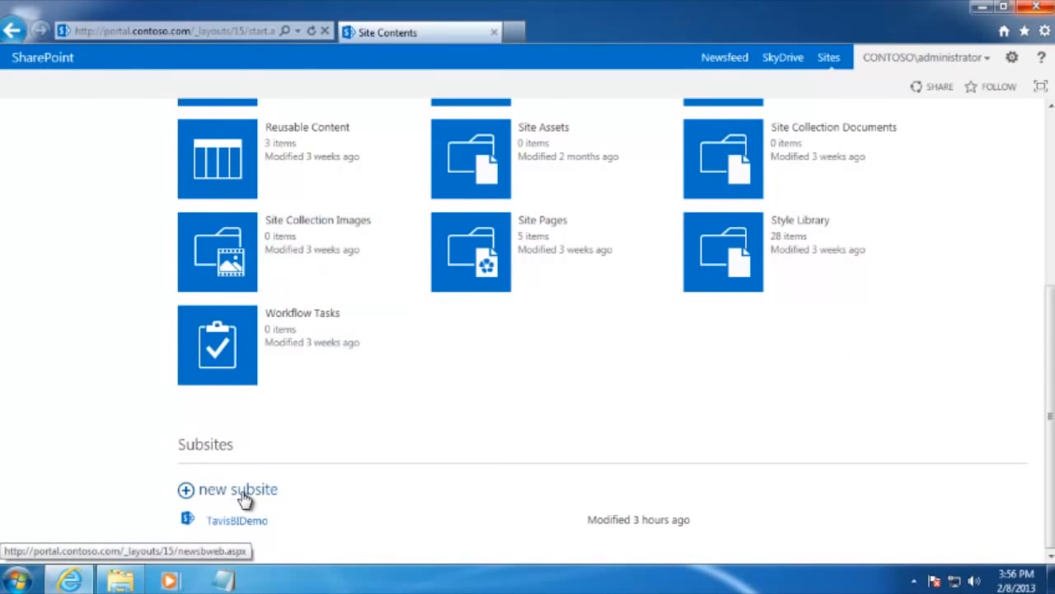
click(239, 490)
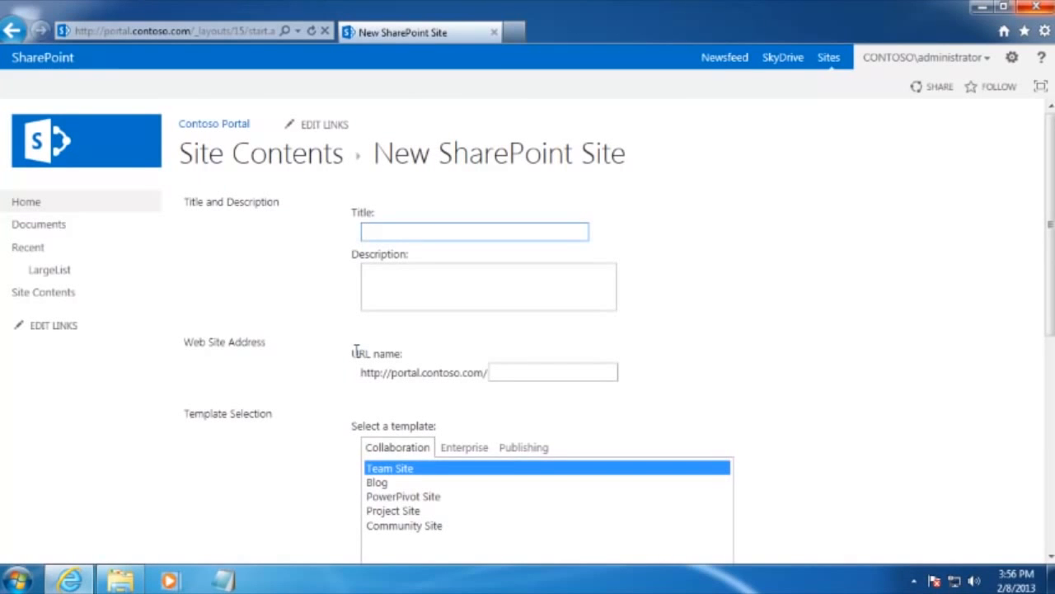
text(VideoDemo)
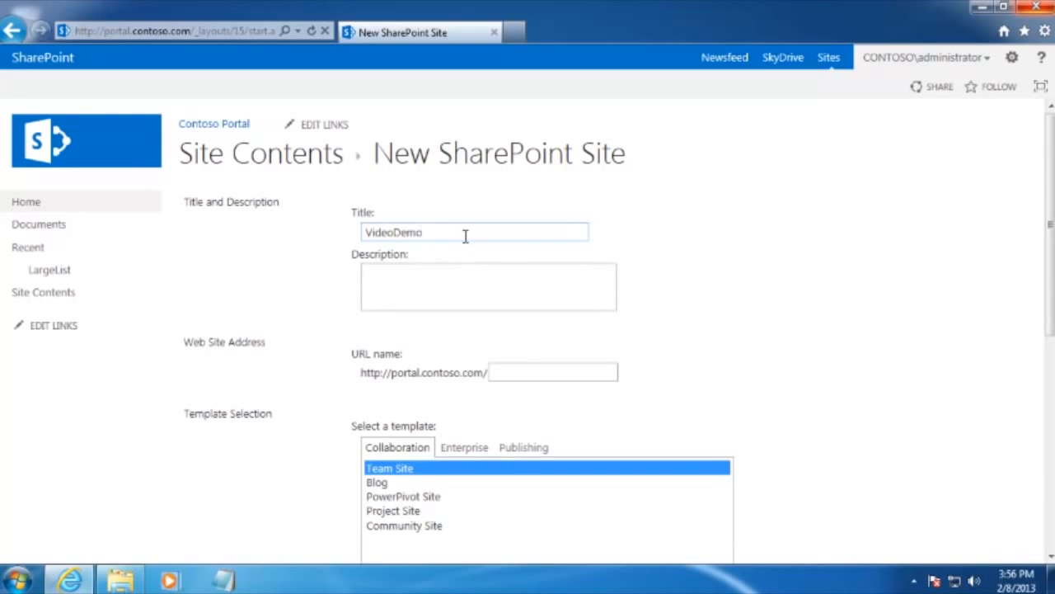
drag(464, 235, 223, 231)
key(ctrl+c)
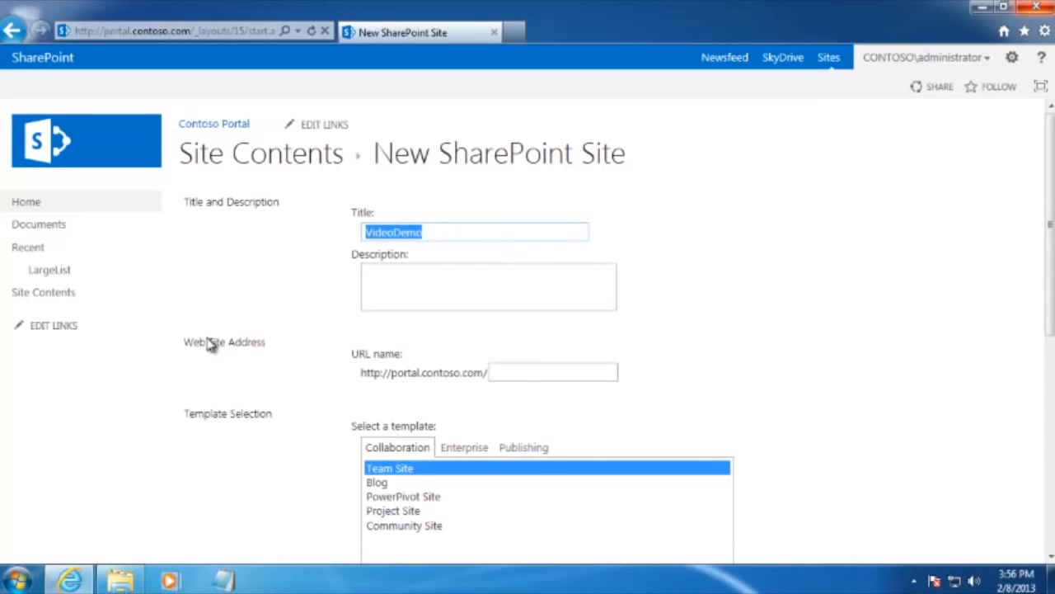
click(520, 372)
key(ctrl+v)
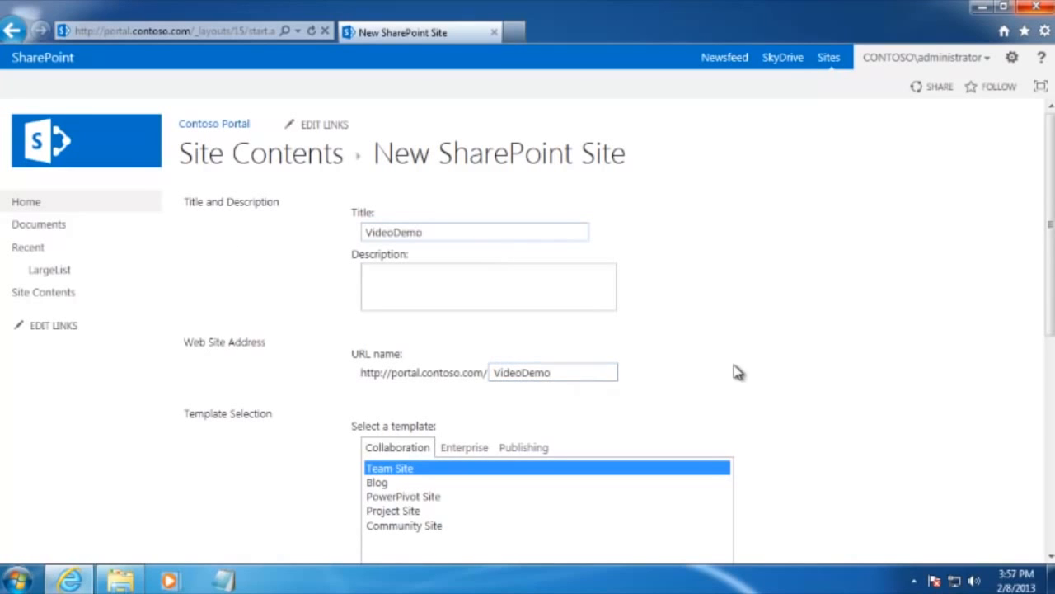
Choose the Enterprise template Business Intelligence Center for the subsite and create it with the default permissions and navigation
click(466, 452)
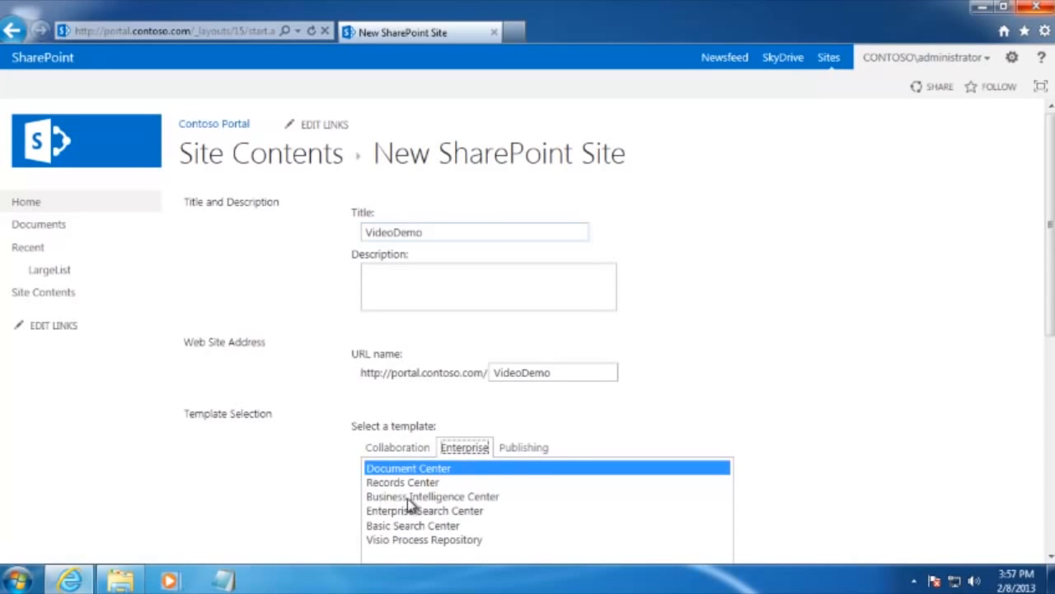
click(425, 496)
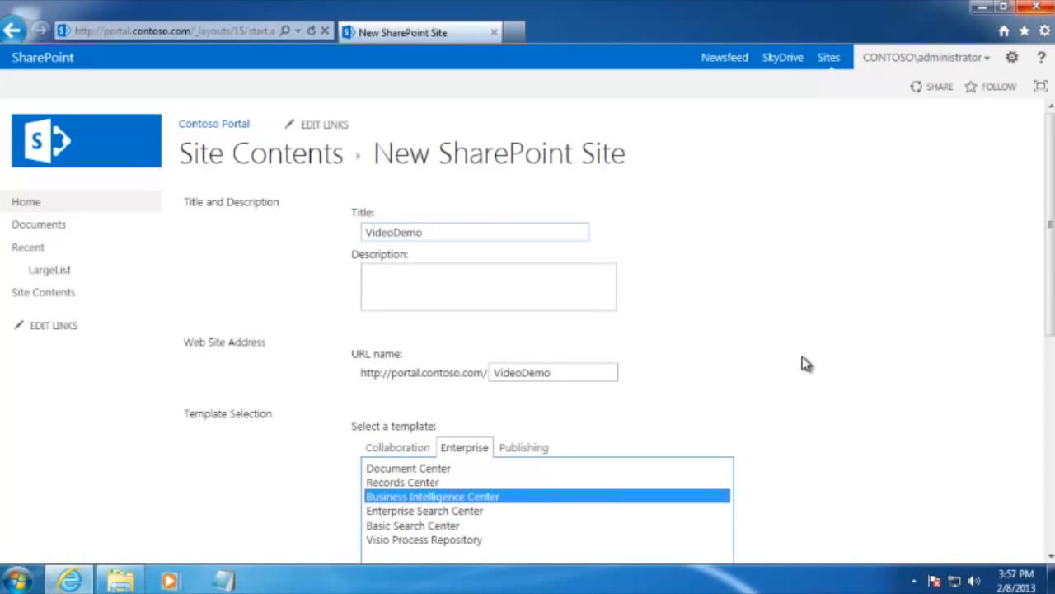
scroll(779, 392, down, 4)
scroll(779, 392, down, 1)
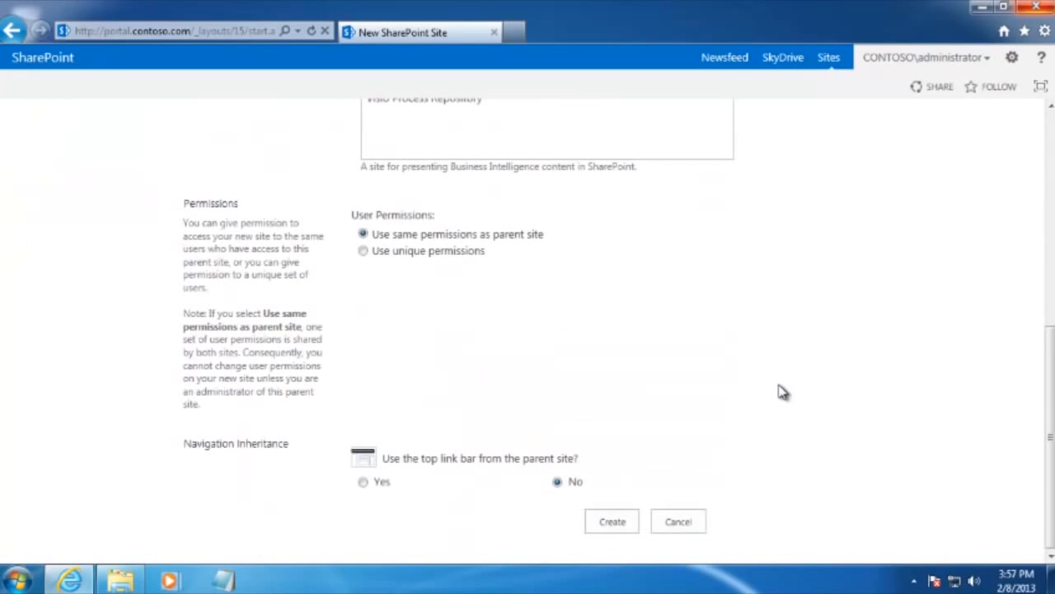
click(615, 526)
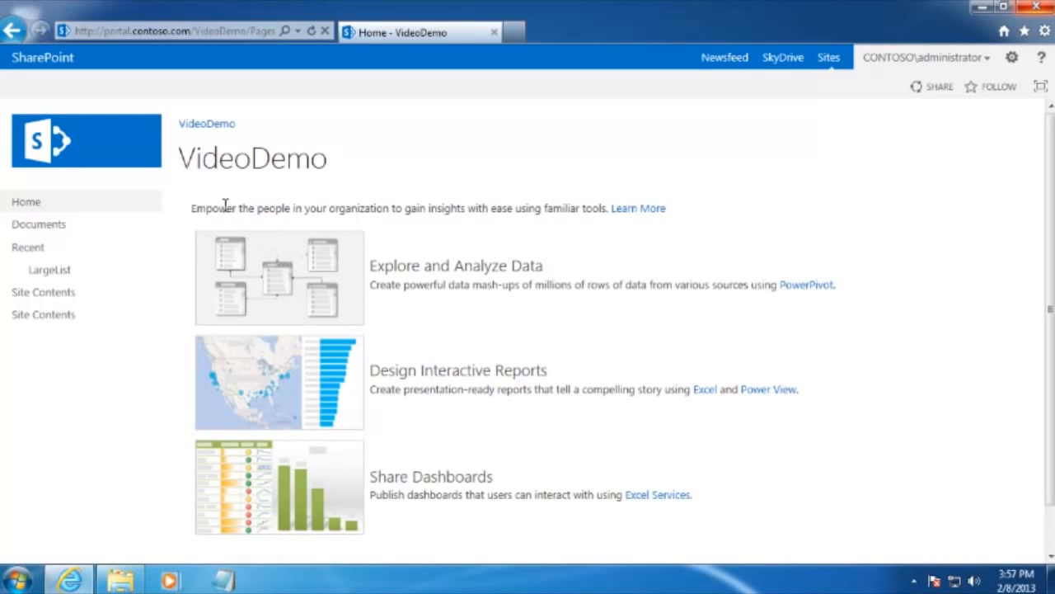
Open the VideoDemo site's PerformancePoint Content list and start a new item in Dashboard Designer
click(57, 316)
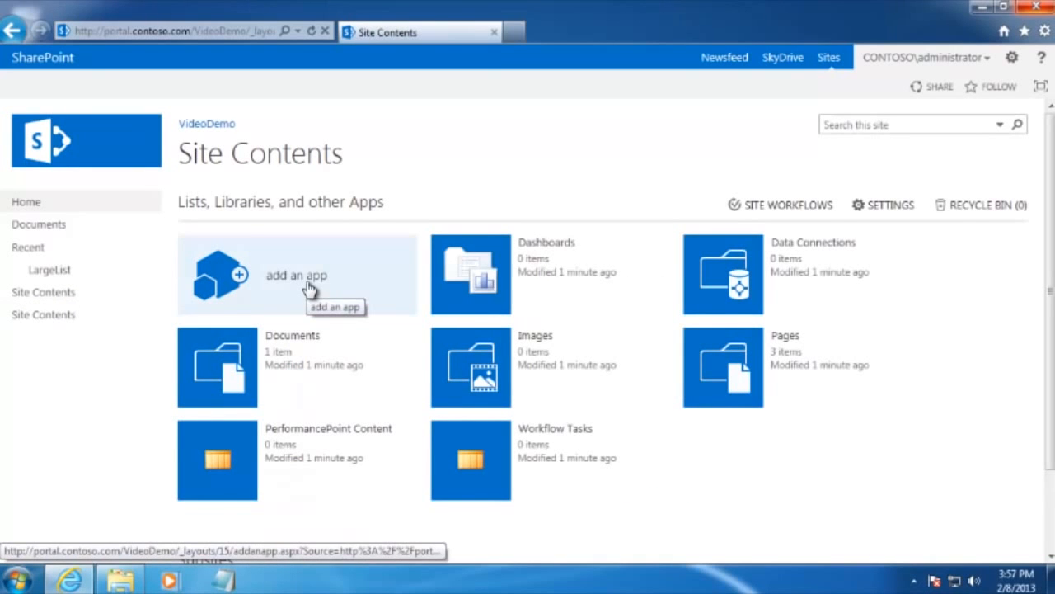
click(305, 435)
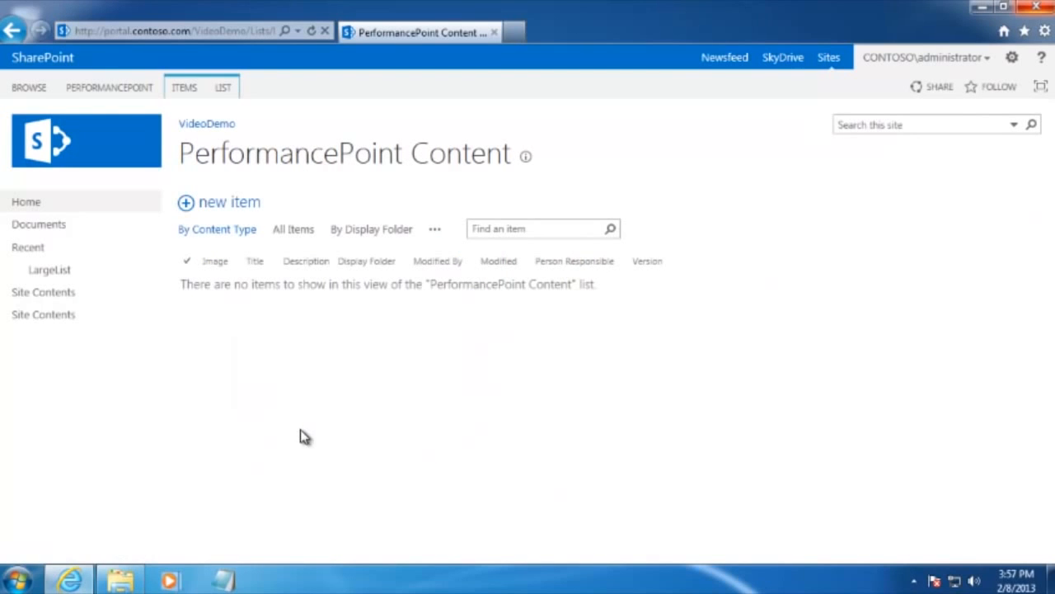
click(186, 203)
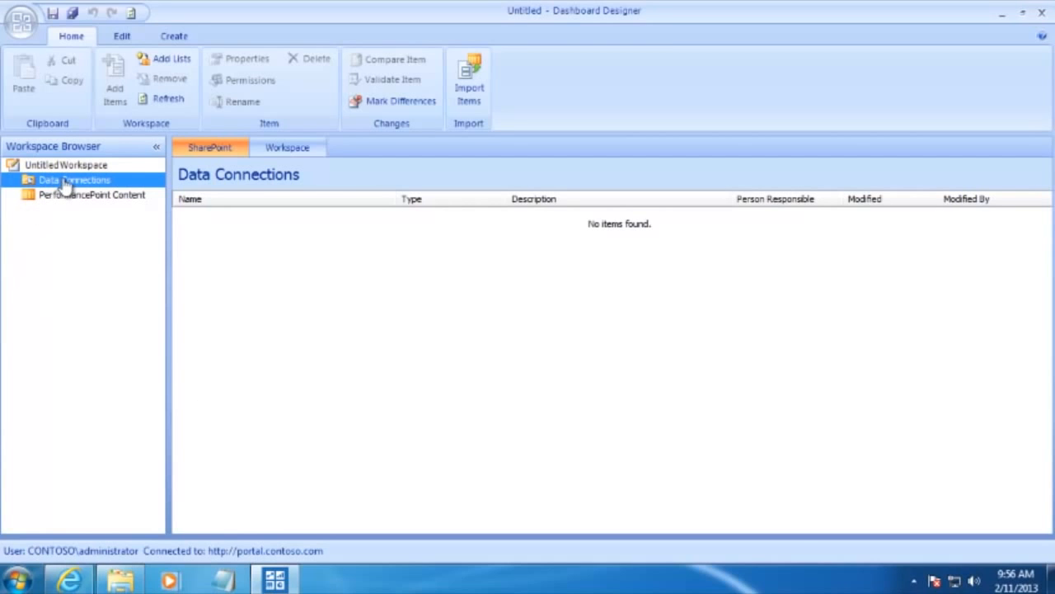
Create a new data source in Data Connections from the Analysis Services template
click(174, 37)
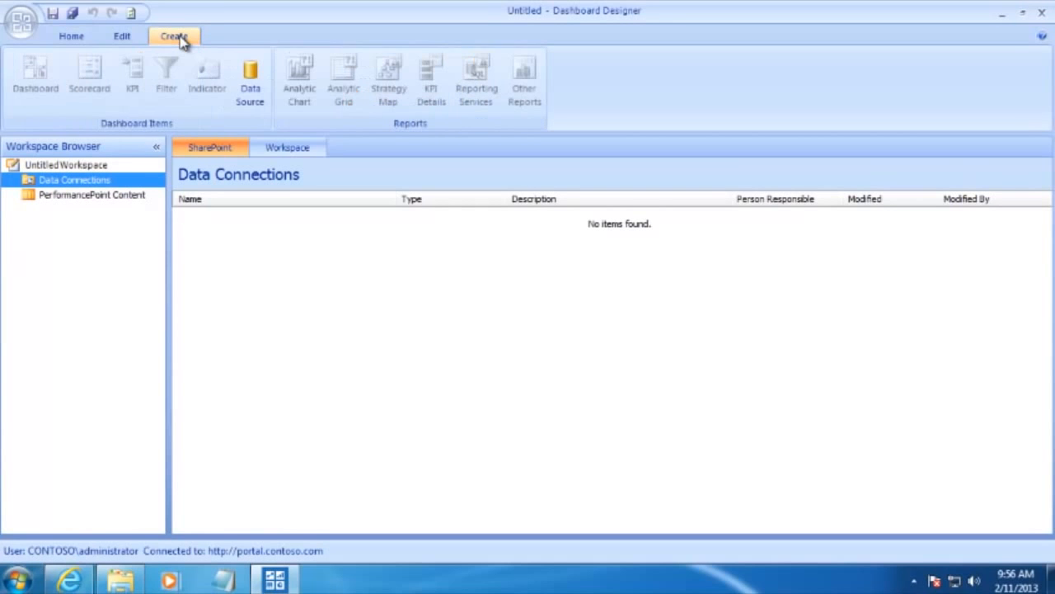
click(256, 79)
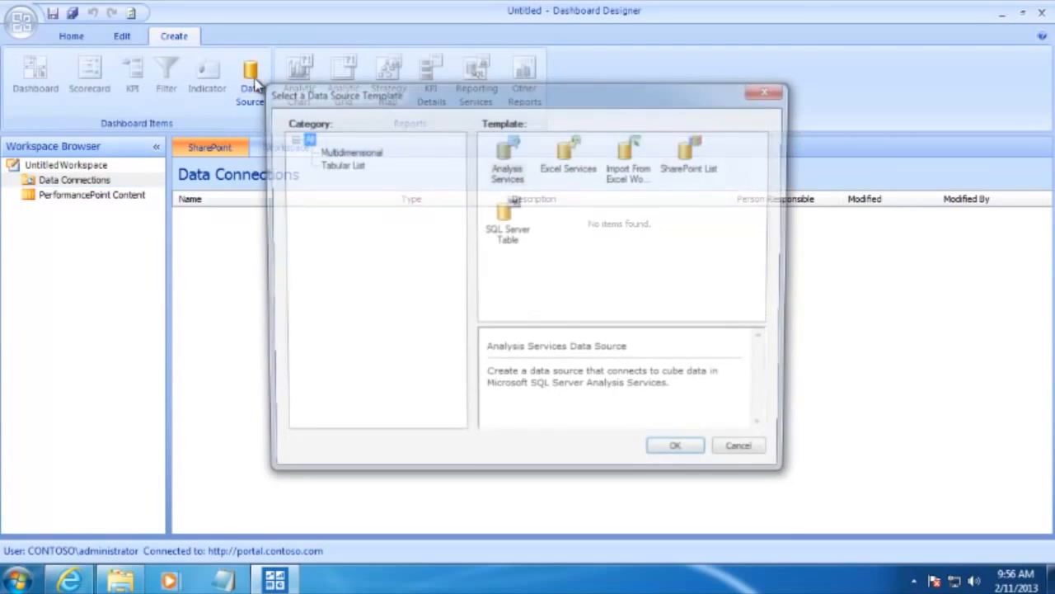
click(509, 154)
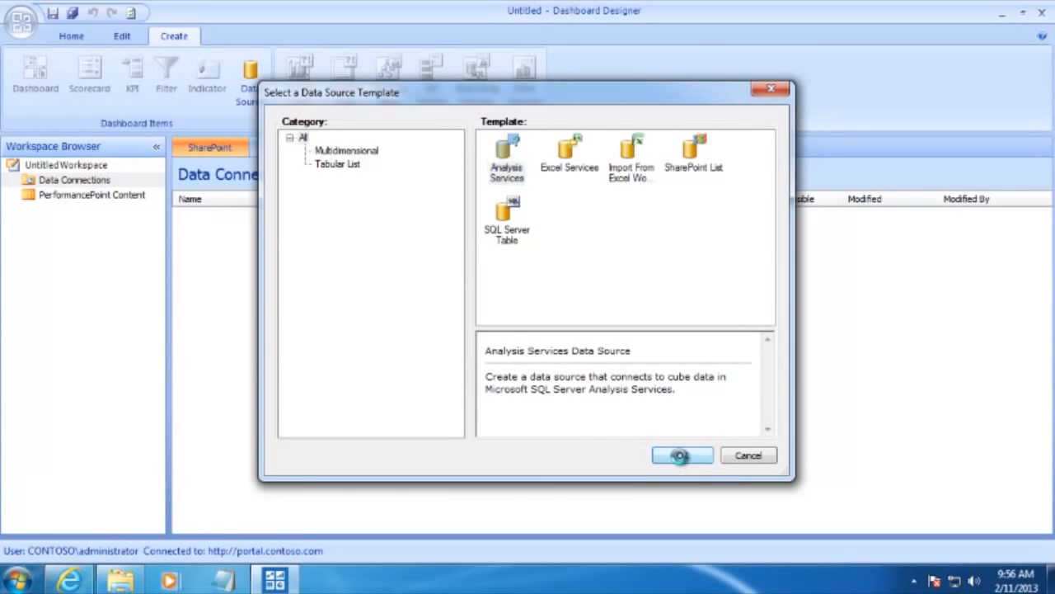
click(681, 457)
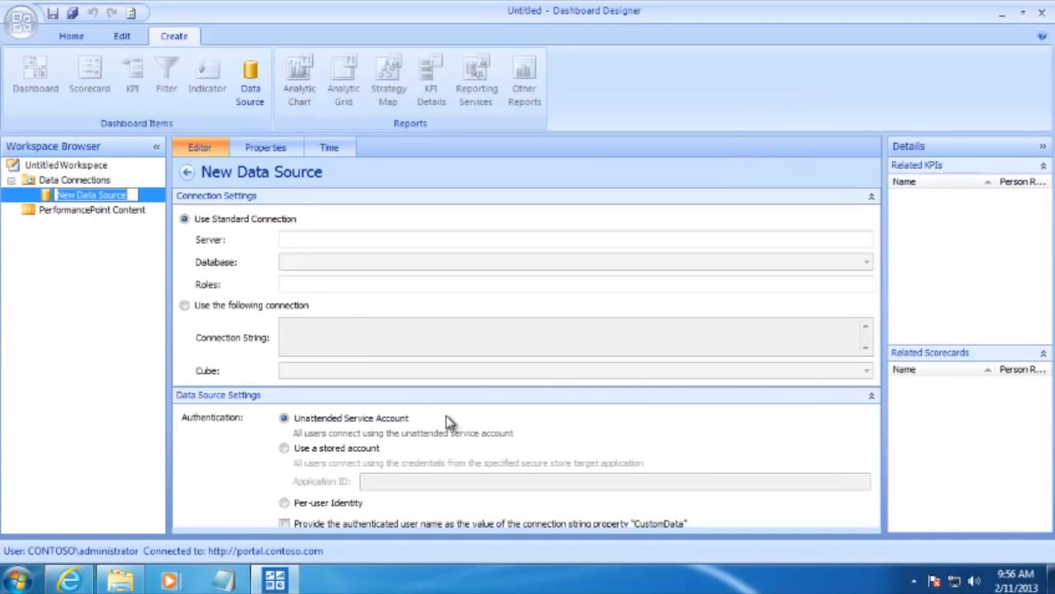
Set the data source's server to SQL, its database to AdventureWorksDW2012Multidimensional-SE and its cube to Adventure Works Modified
click(330, 238)
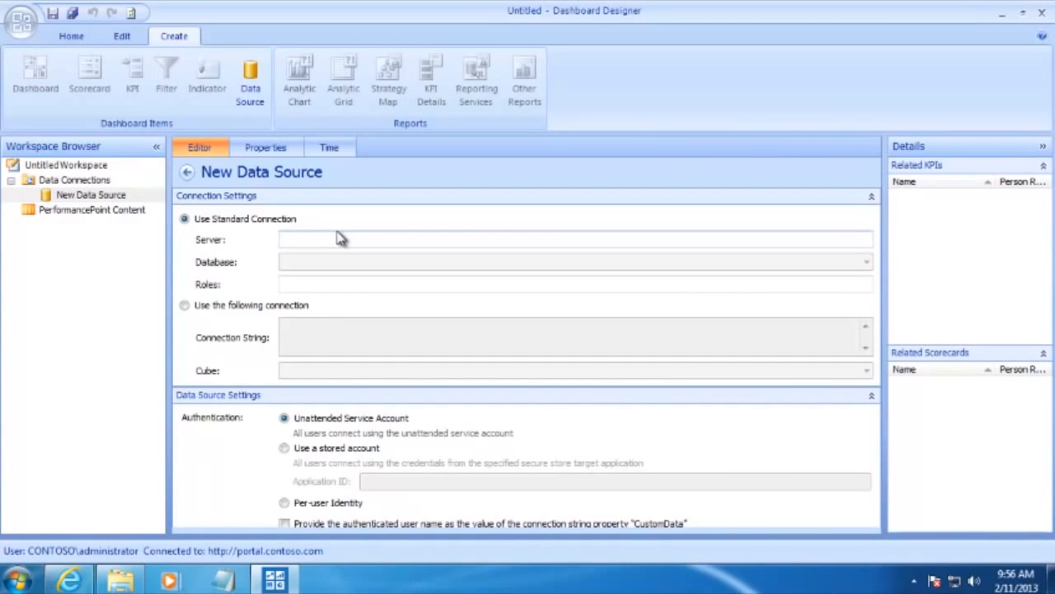
text(SQL)
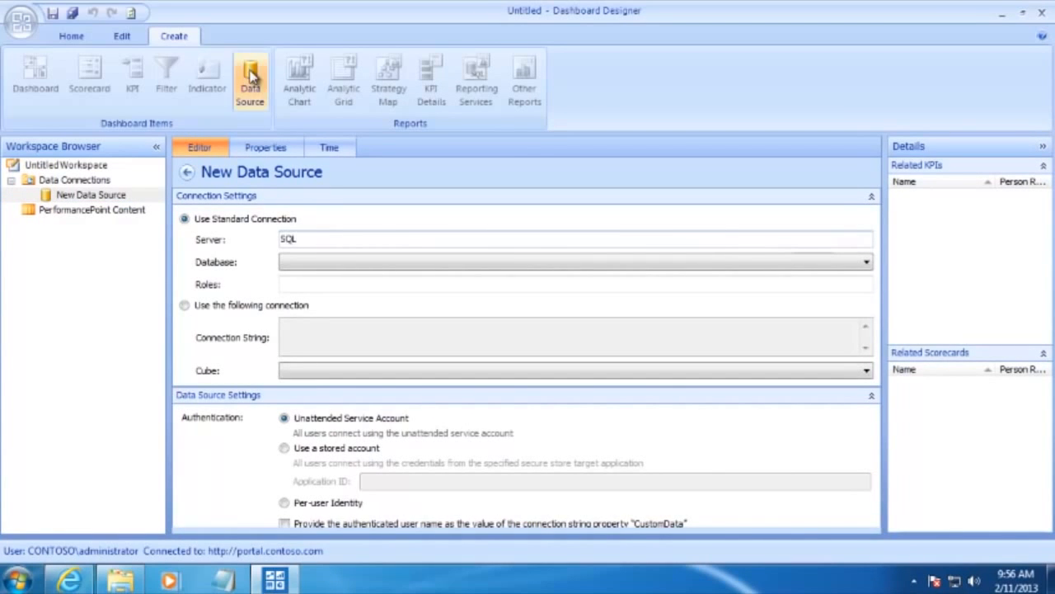
click(565, 264)
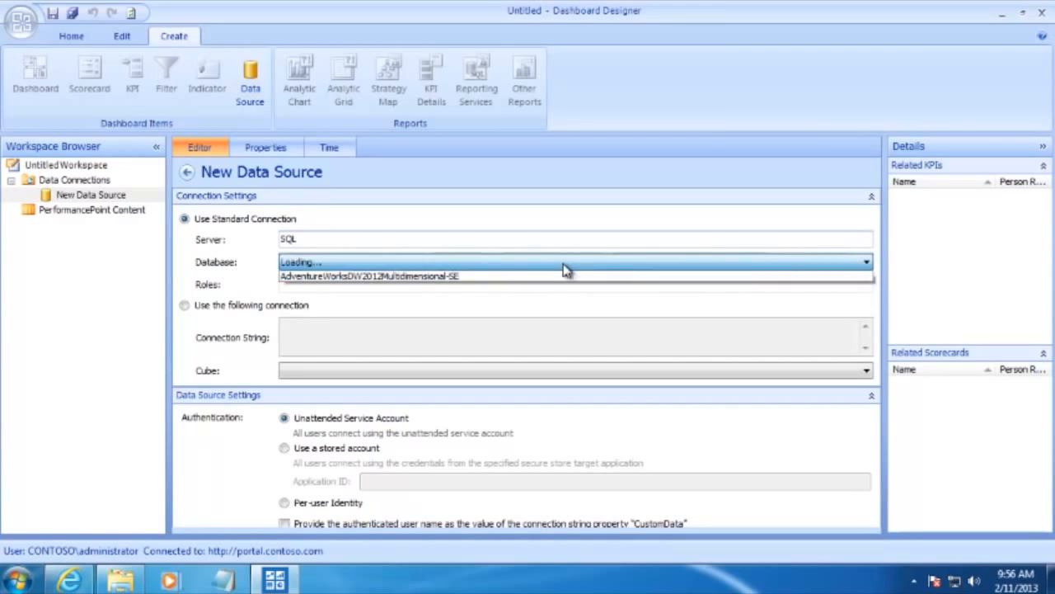
click(400, 278)
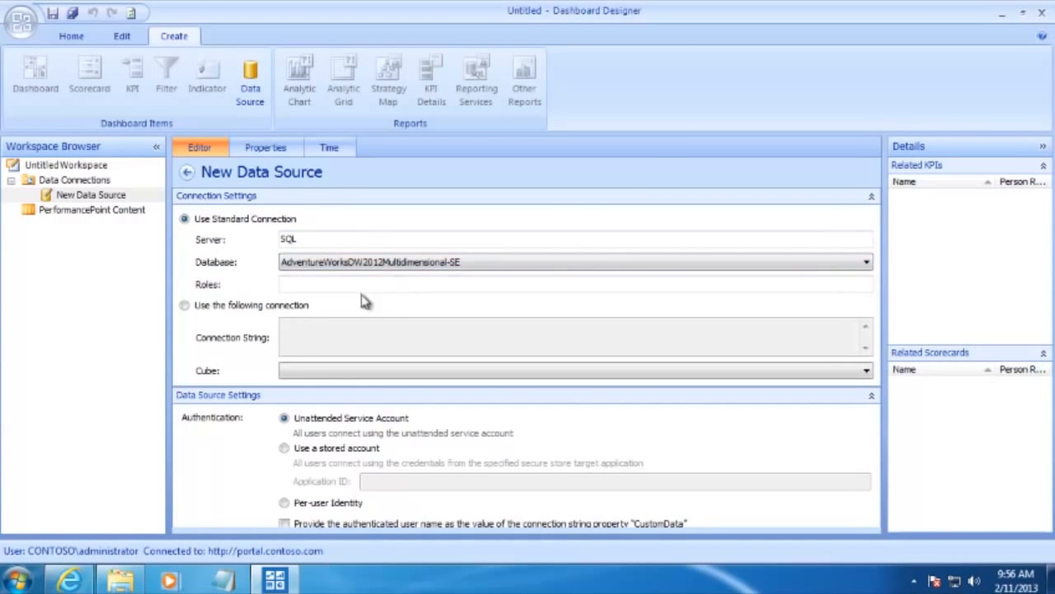
click(597, 376)
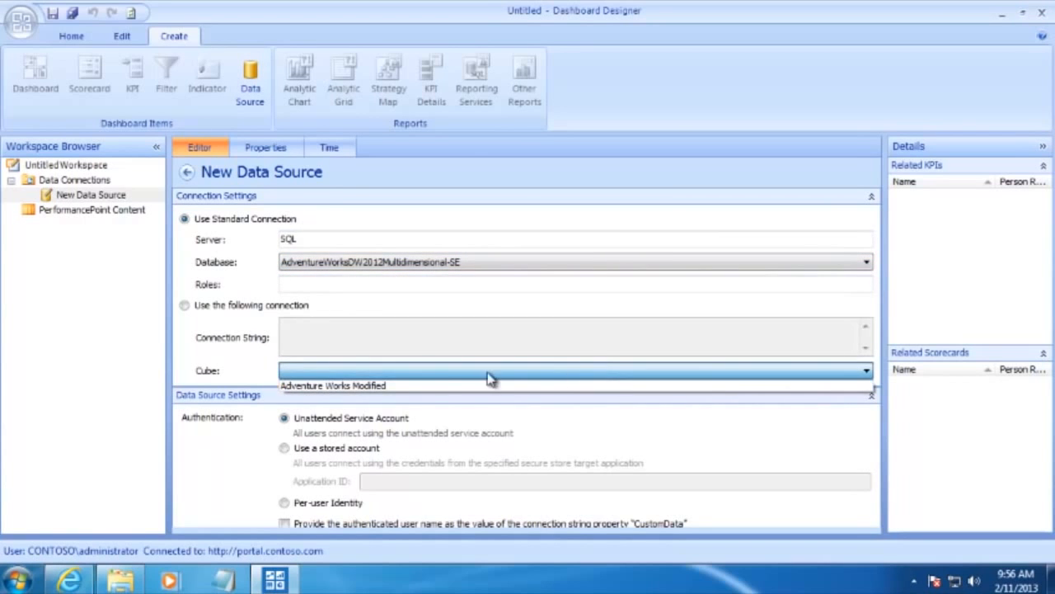
click(328, 387)
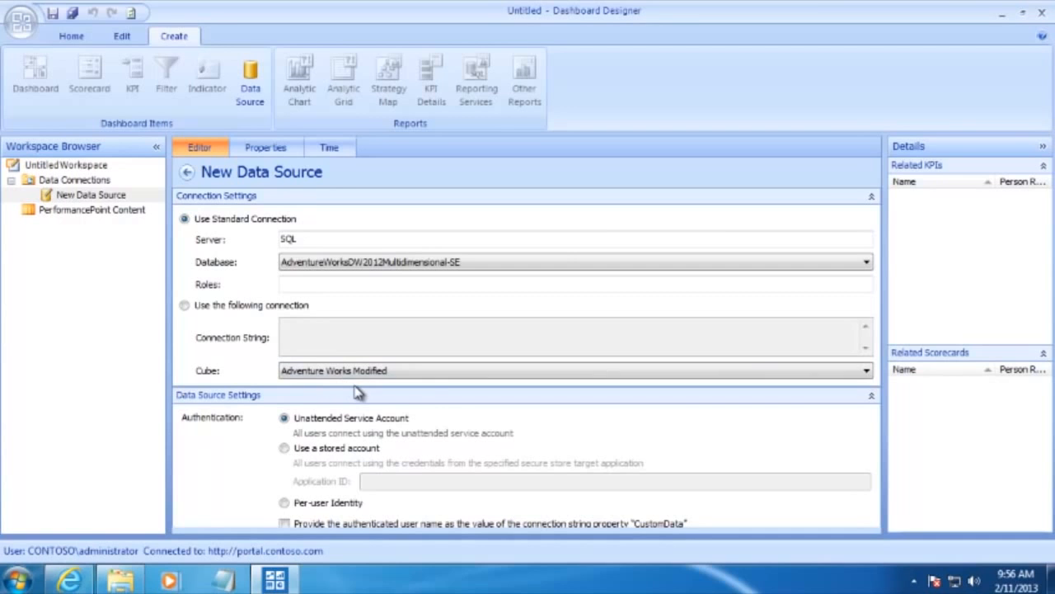
Collapse the connection settings, test the new data source, and dismiss the test dialog
click(871, 197)
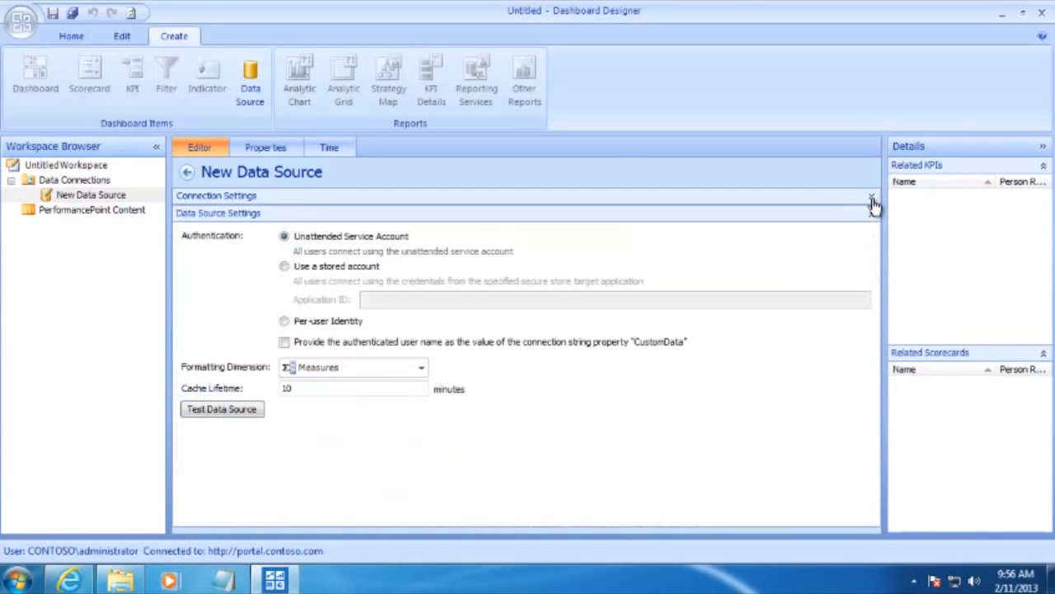
click(222, 410)
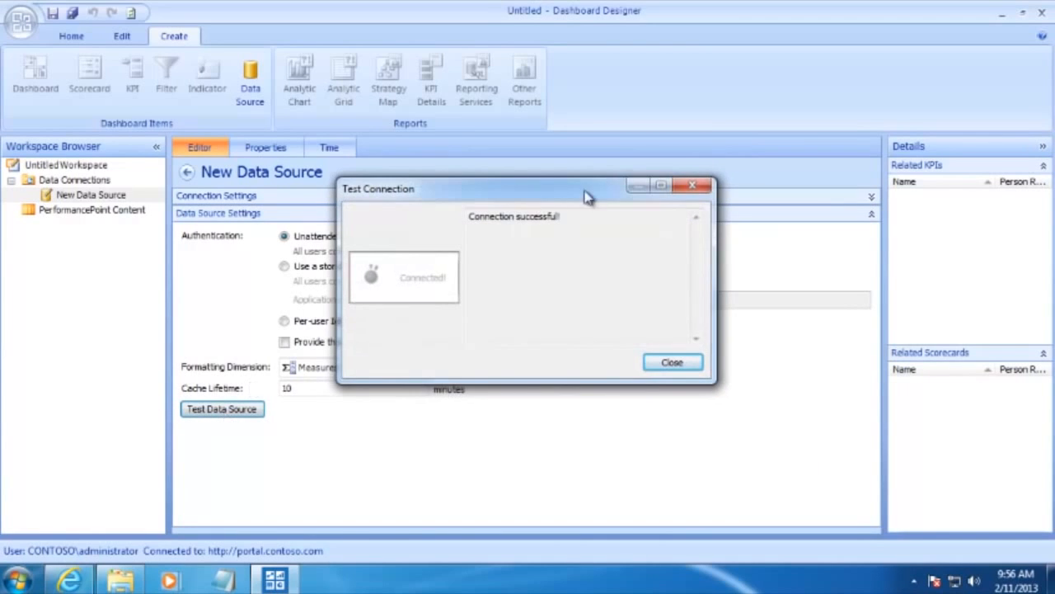
click(666, 365)
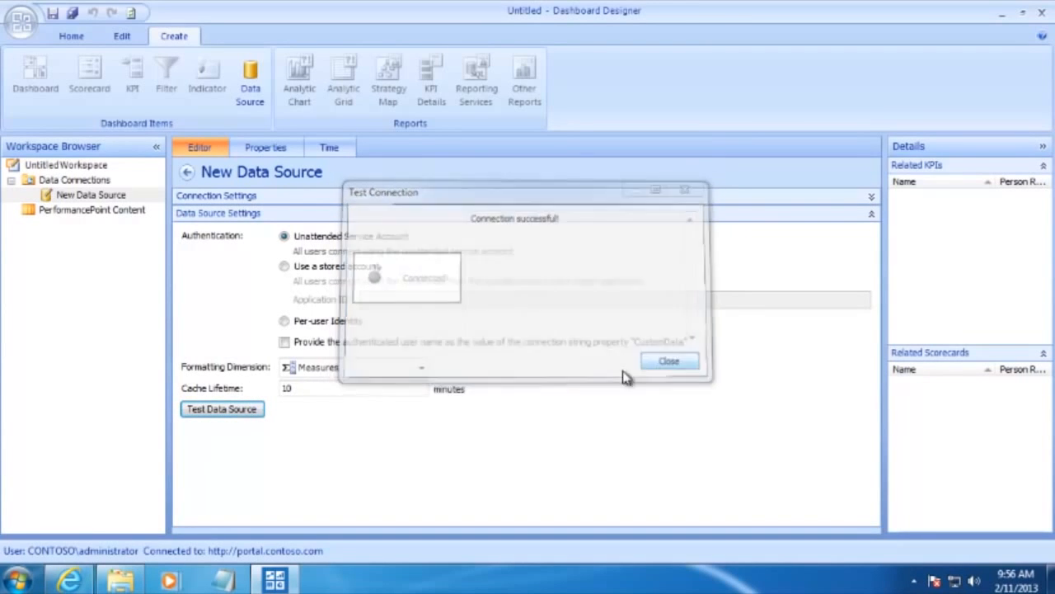
Name the new data source AdventureWorks in its properties and save it
click(264, 148)
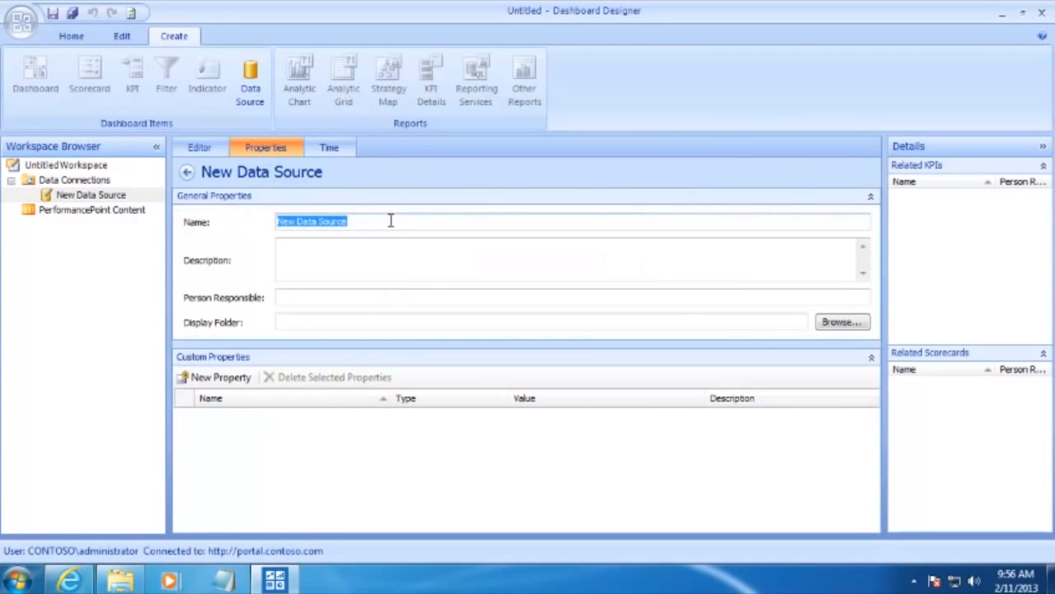
text(Ad)
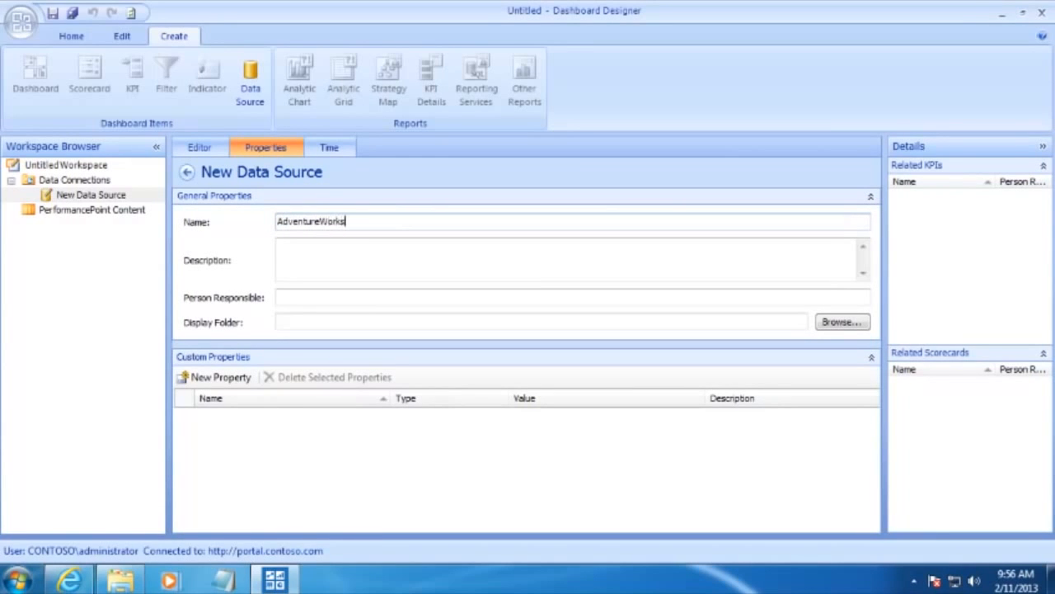
text(ventureWorks)
click(52, 15)
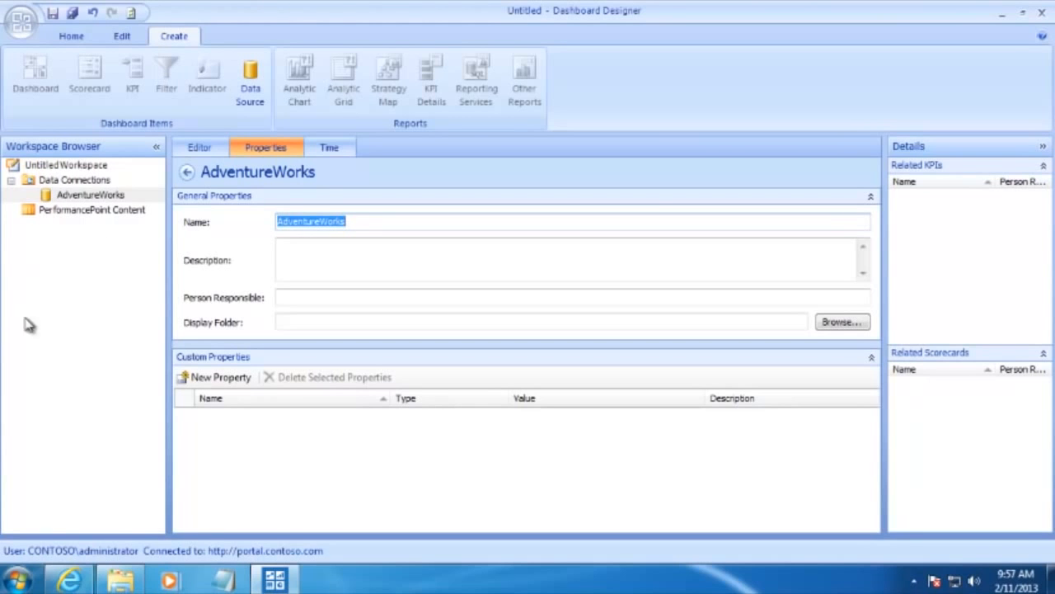
Create a filter in PerformancePoint Content from the Member Selection template, using AdventureWorks as its data source
click(80, 213)
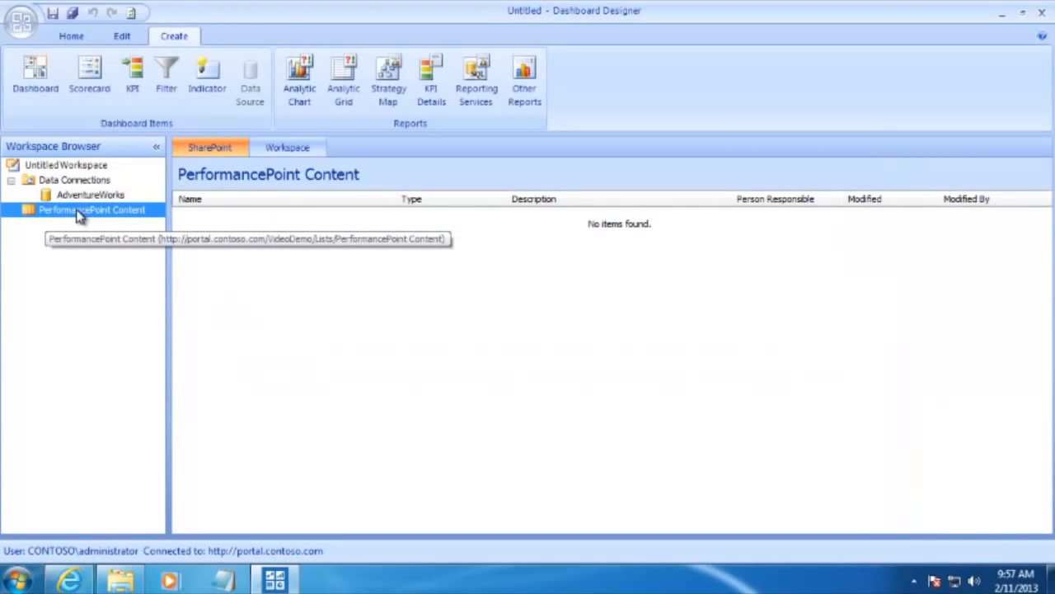
click(168, 75)
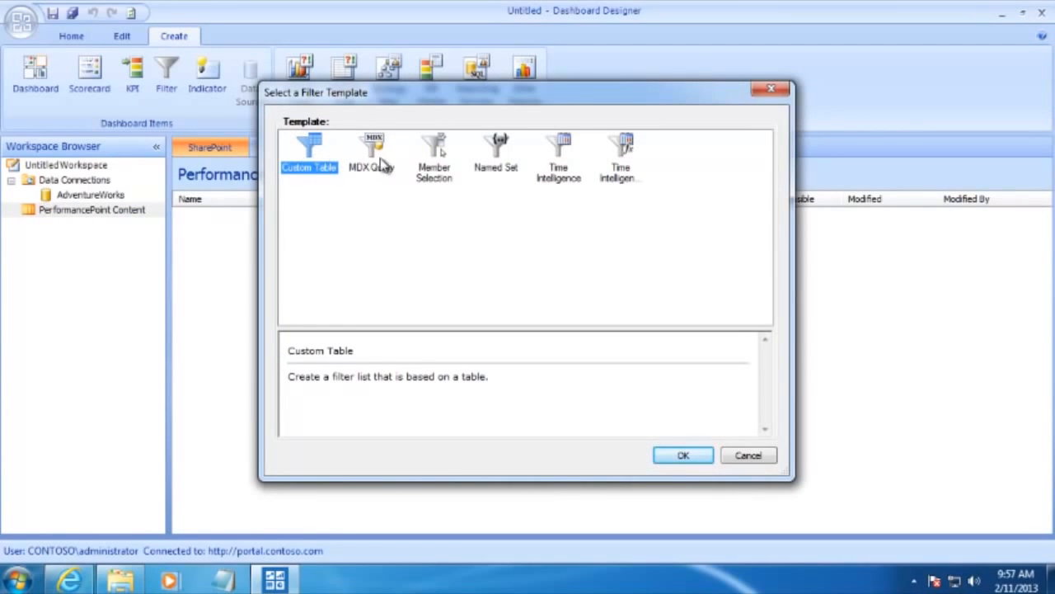
click(443, 157)
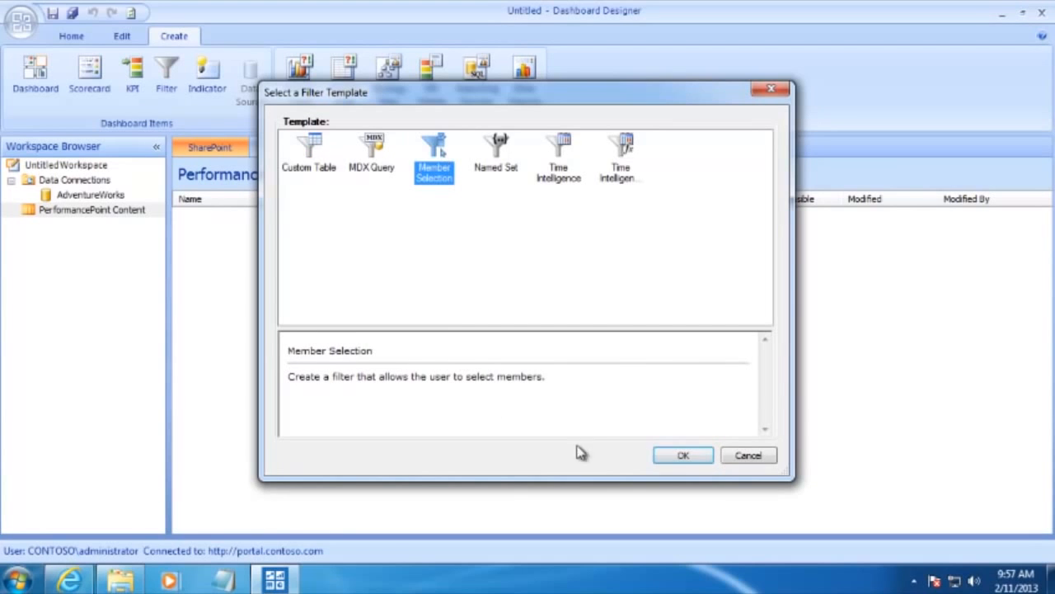
click(683, 455)
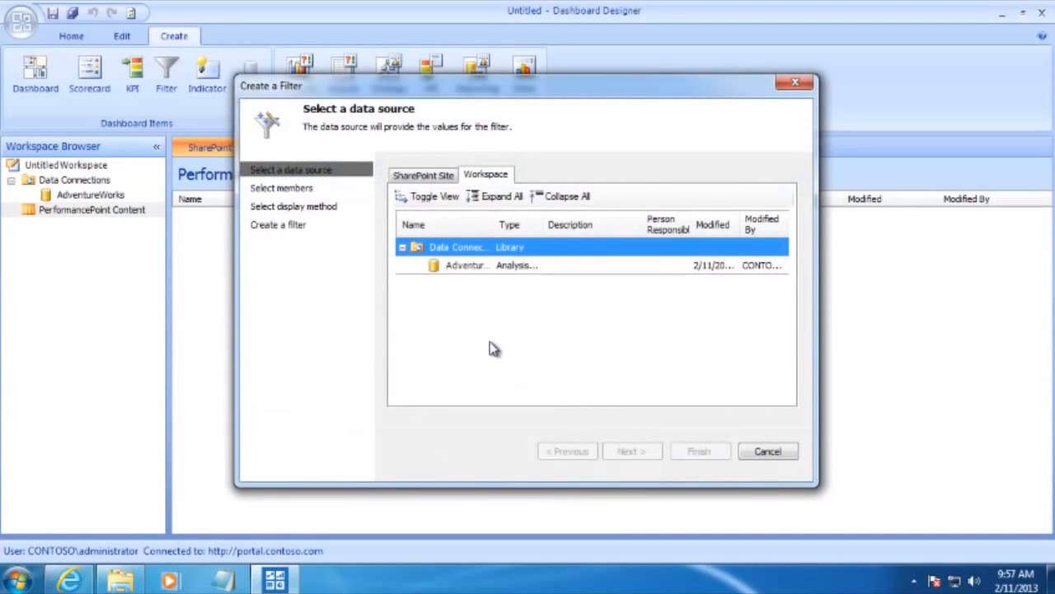
click(480, 268)
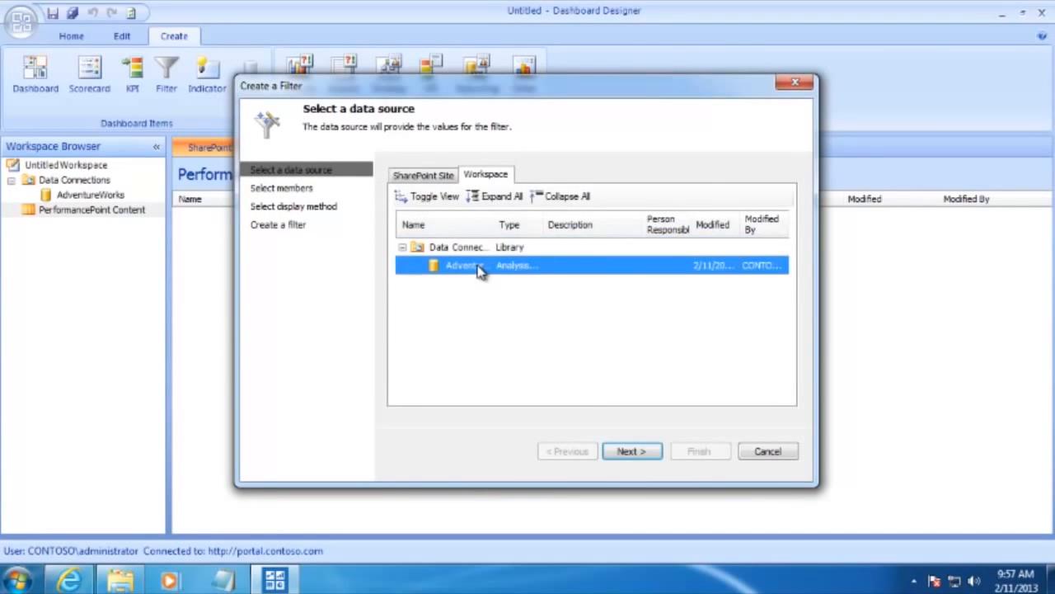
click(640, 452)
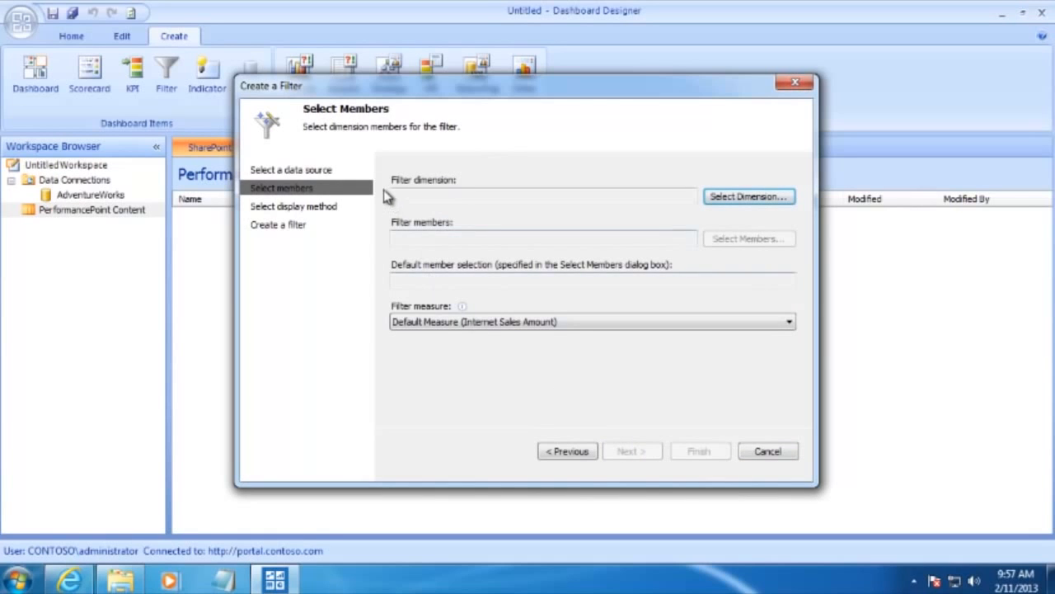
Set the filter dimension to Category from the Product dimension
click(752, 197)
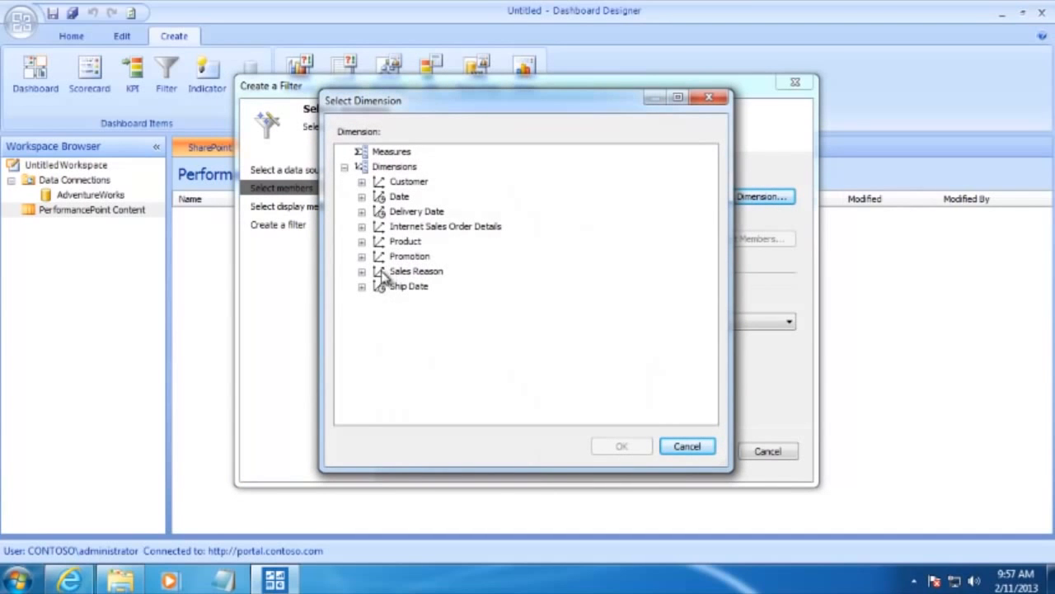
click(361, 241)
click(424, 271)
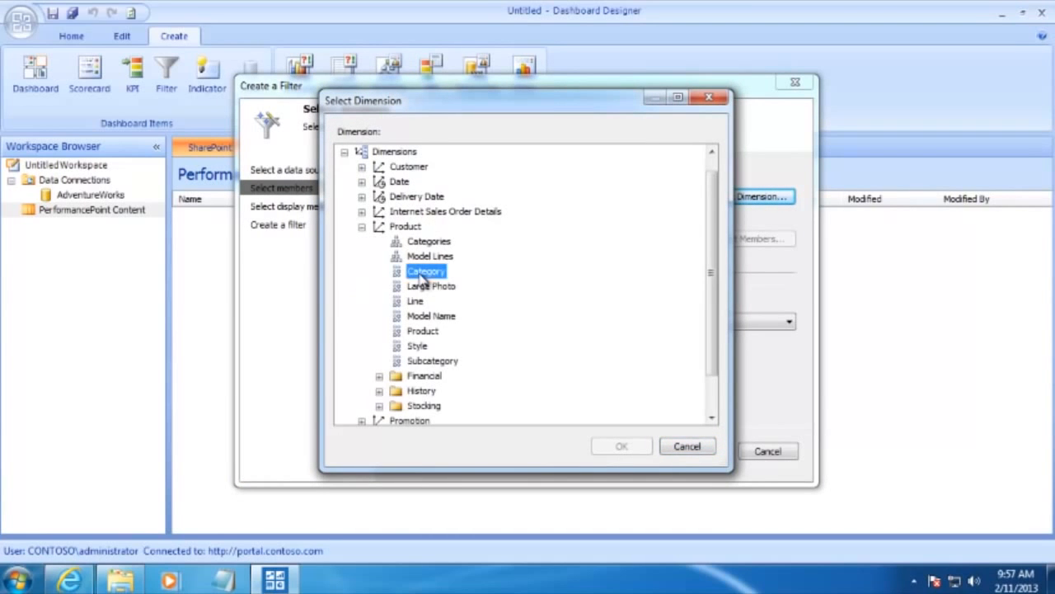
click(620, 448)
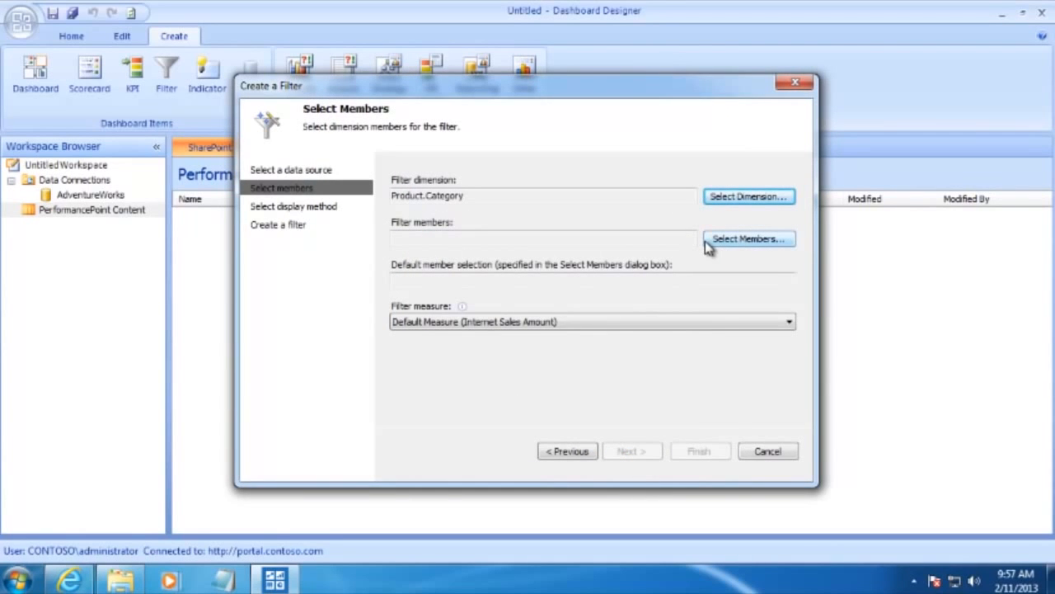
Choose the Default Member (All Products) and autoselect the children of All Products as the filter members
click(750, 241)
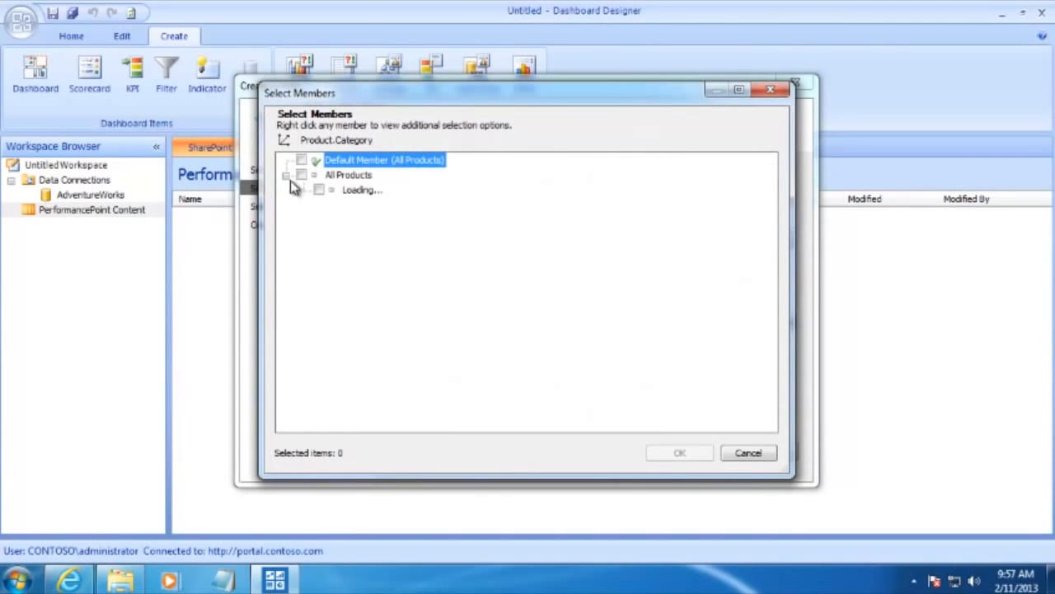
click(301, 160)
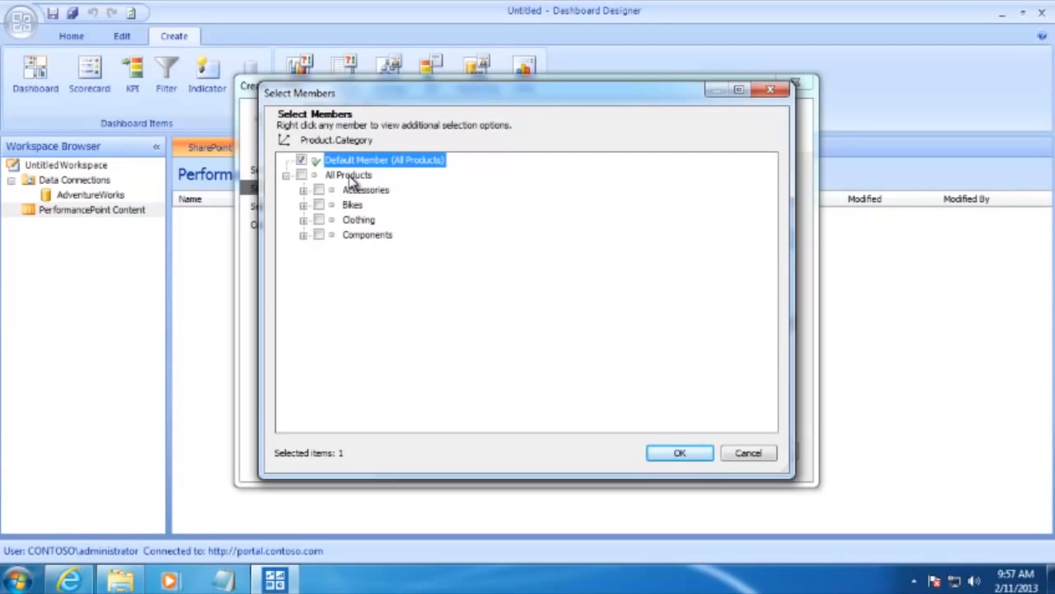
right_click(351, 181)
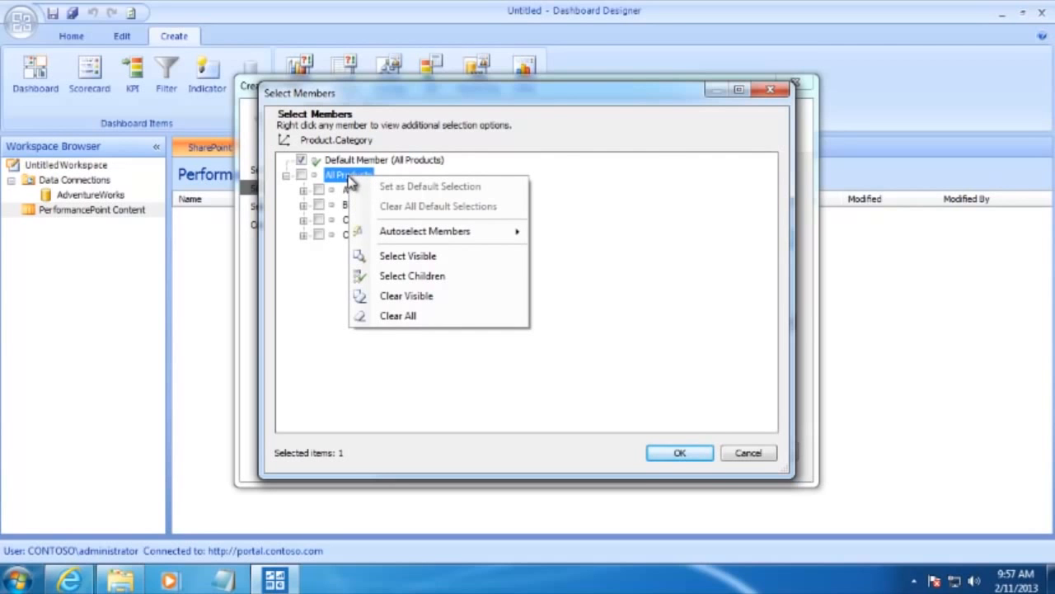
mouse_move(443, 238)
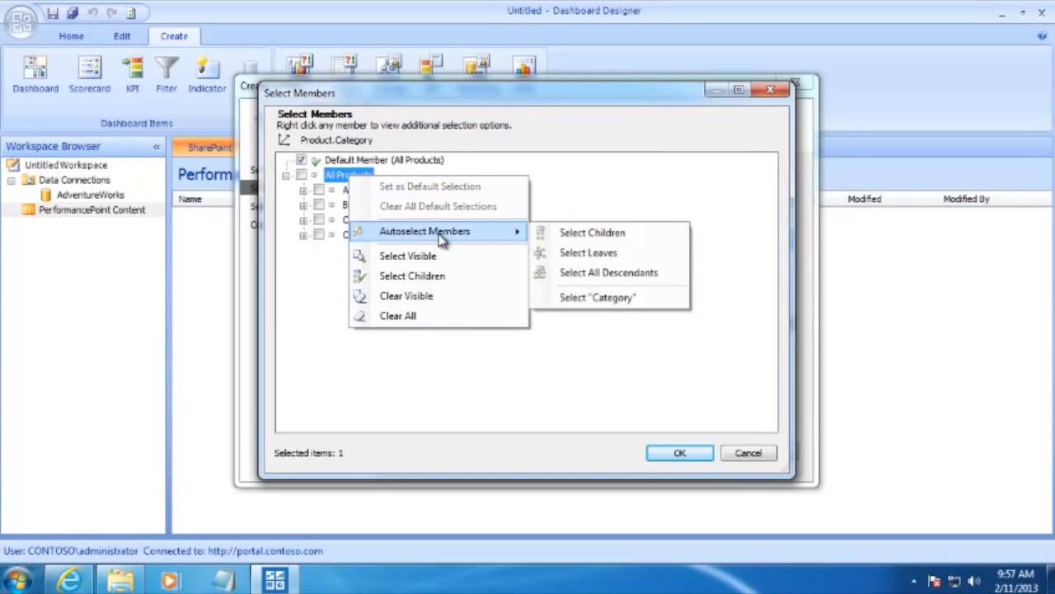
click(610, 236)
click(675, 455)
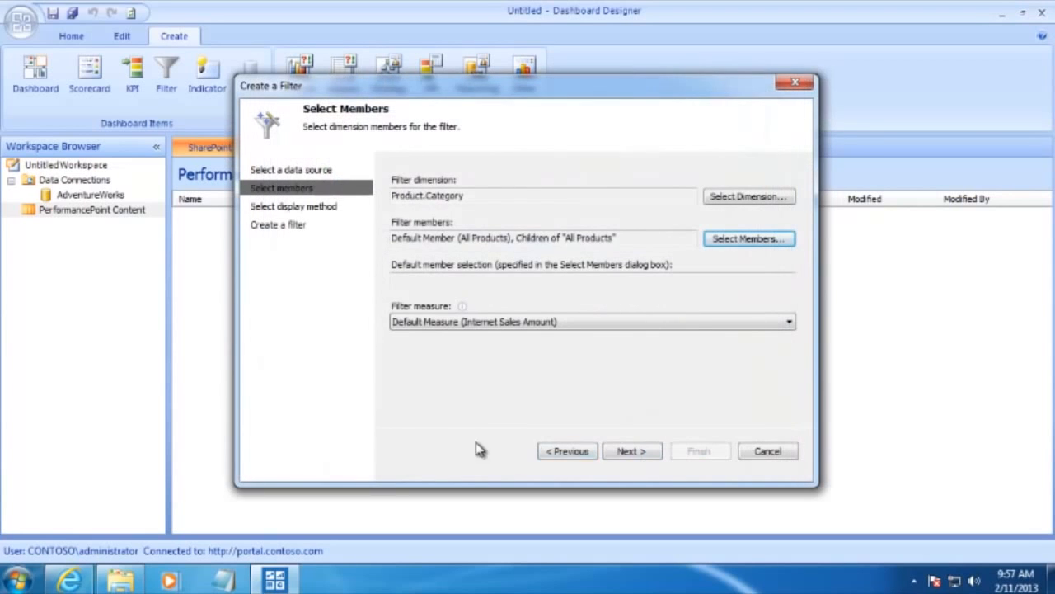
Finish the filter with the Multi-Select Tree display method and save it as Product Category Filter
click(643, 455)
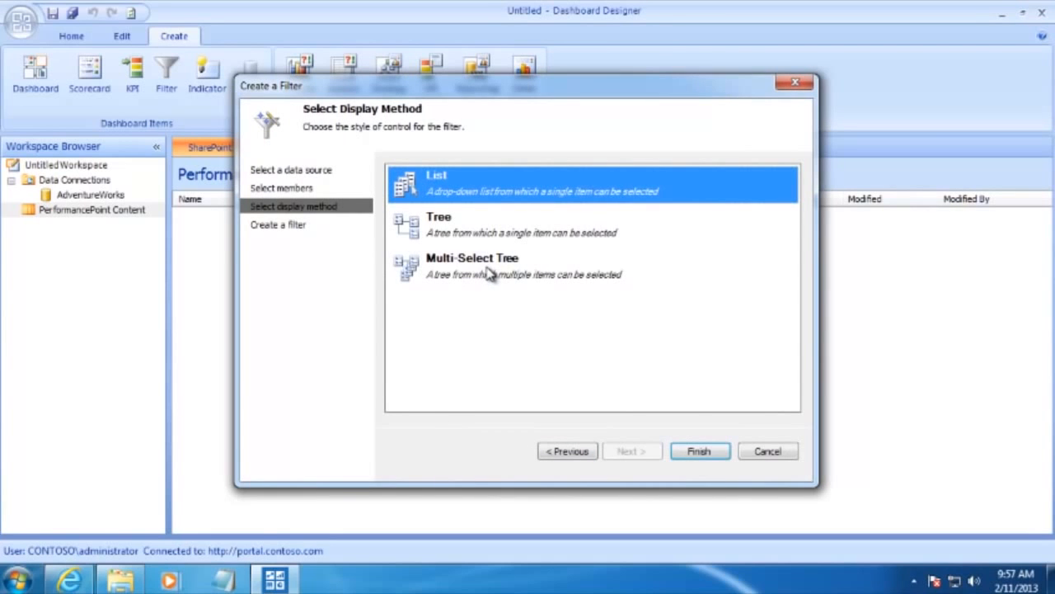
click(455, 274)
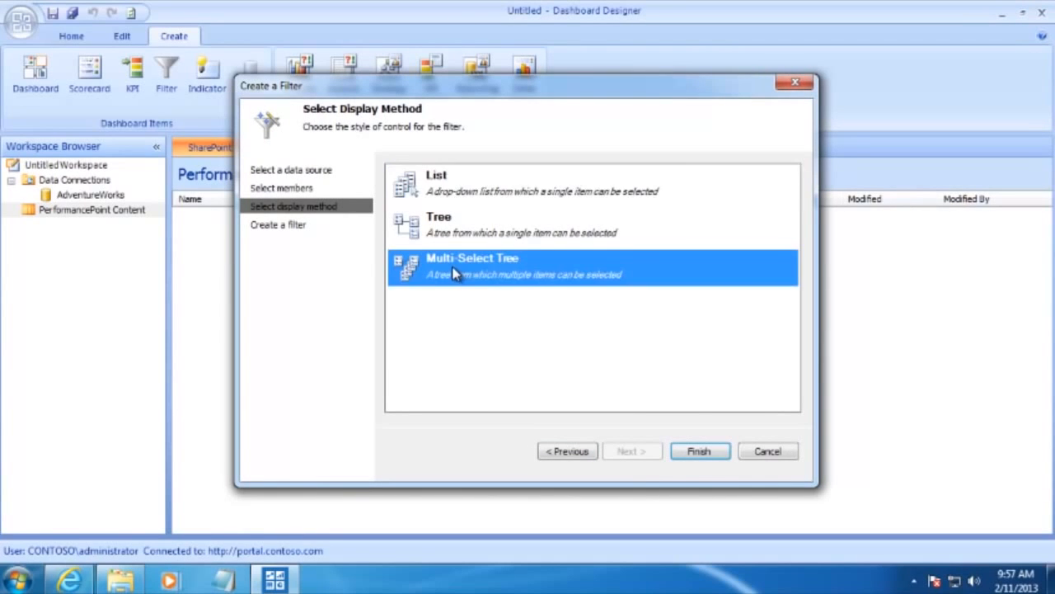
click(700, 453)
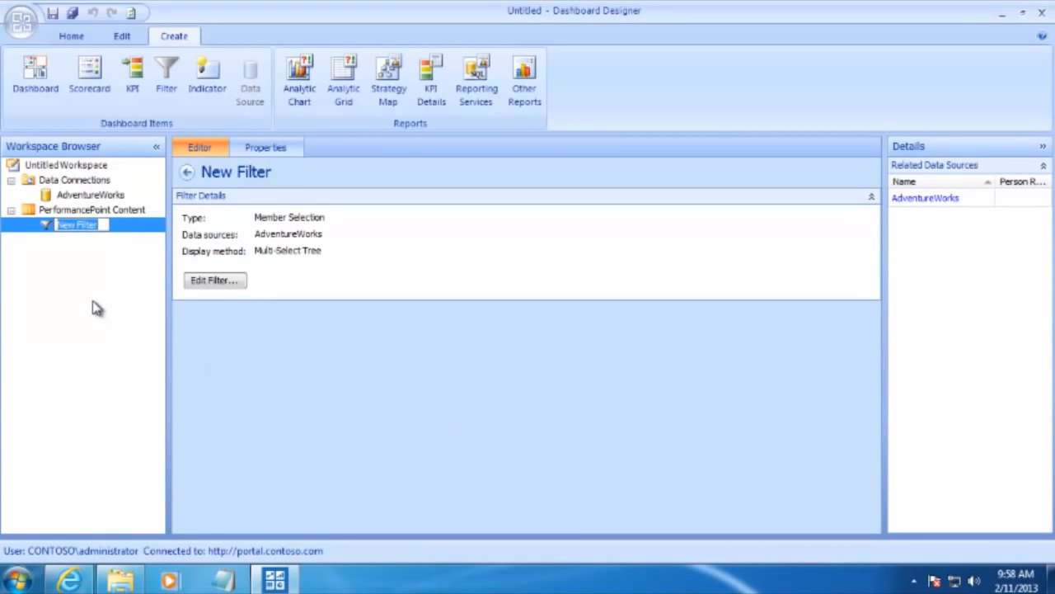
text(Product Category)
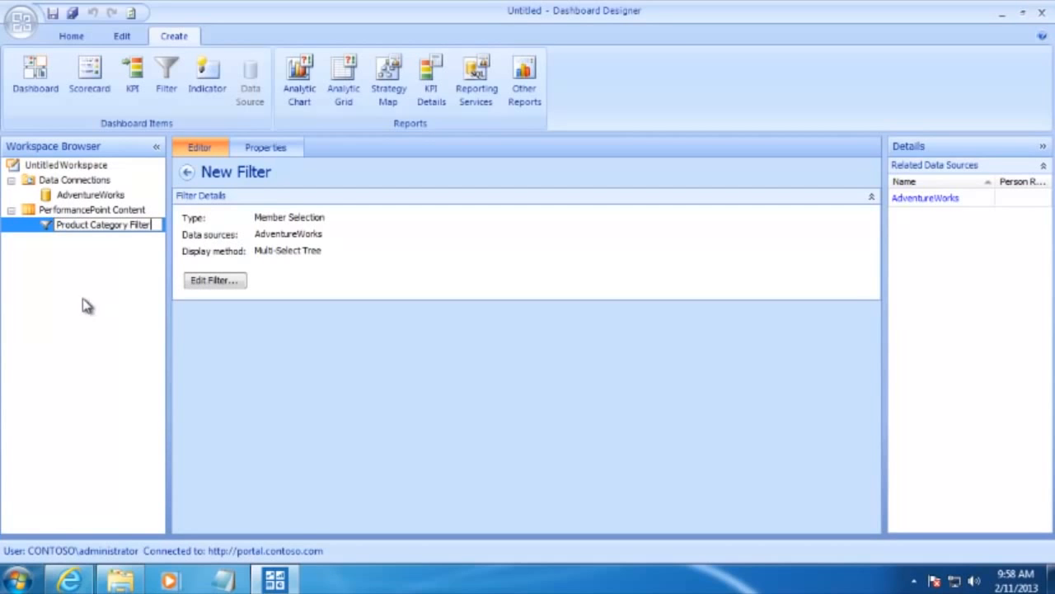
click(52, 15)
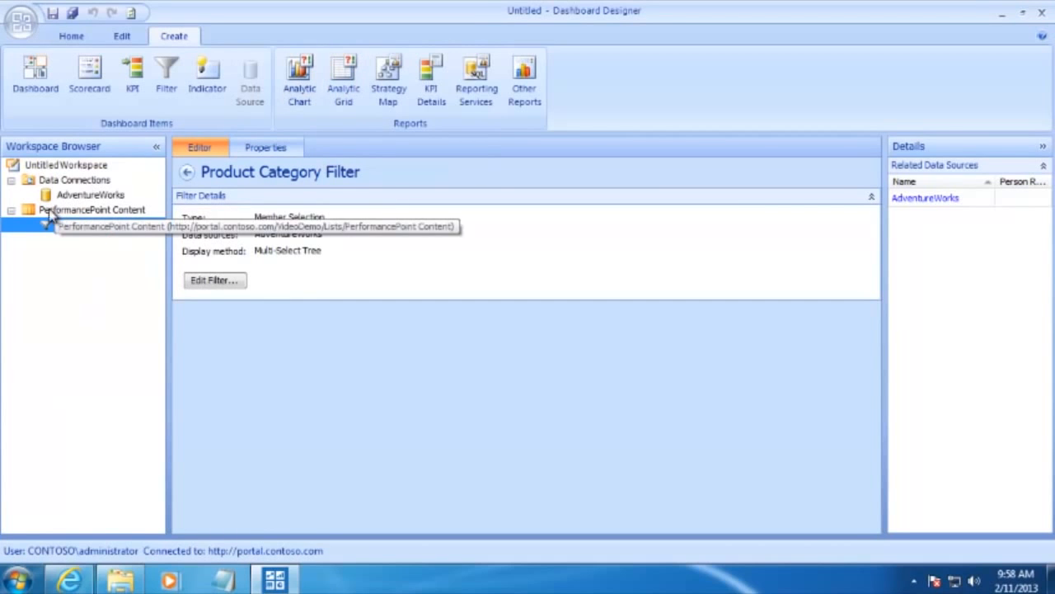
Create an Analytic Chart report in PerformancePoint Content based on the AdventureWorks data source
click(78, 211)
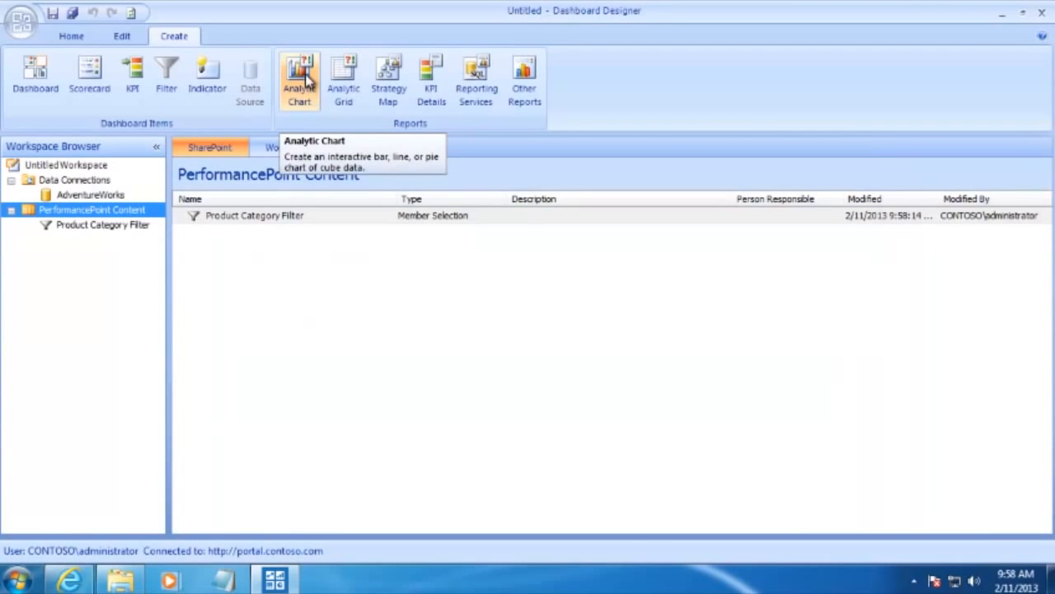
click(301, 79)
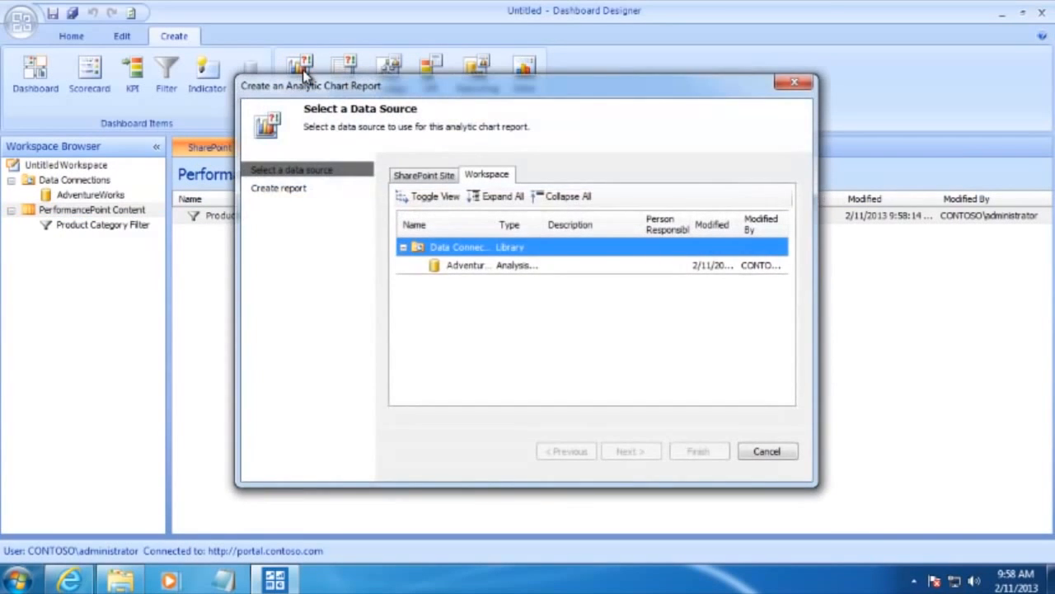
click(476, 267)
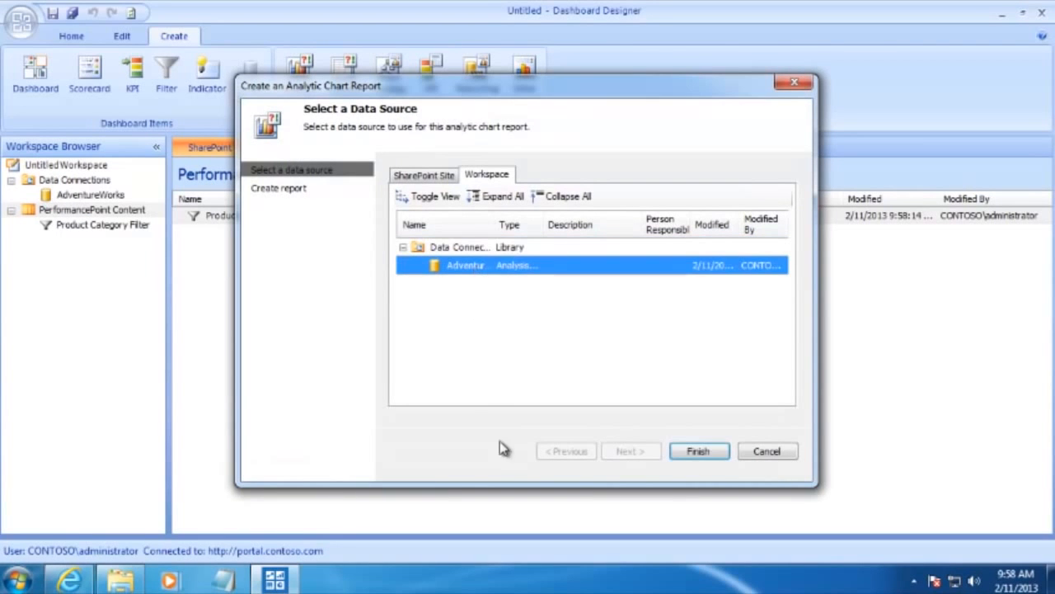
click(699, 451)
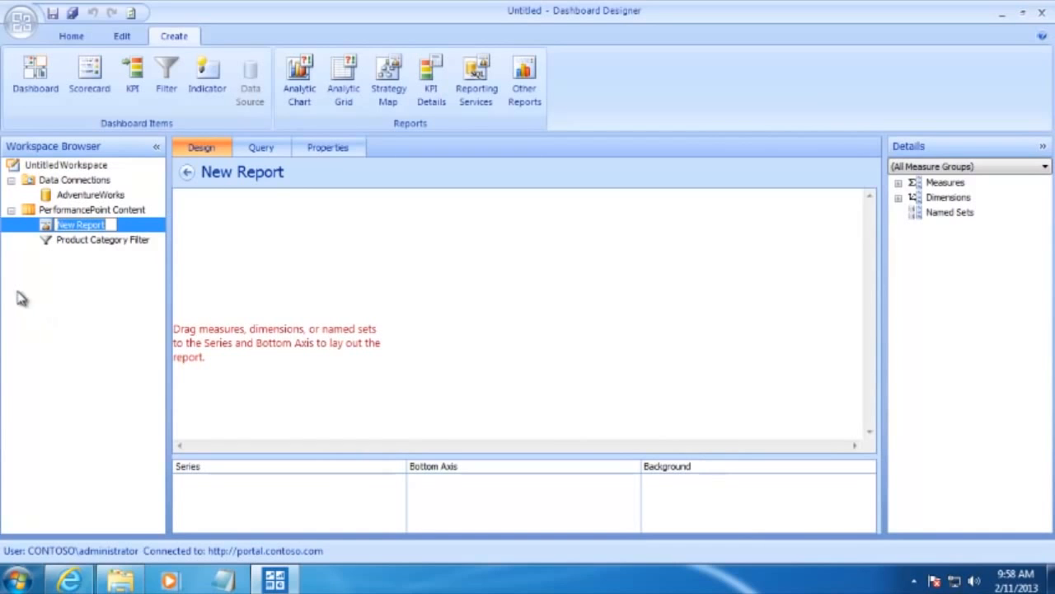
Name the new report Internet Sales by Country
click(112, 226)
drag(114, 225, 23, 238)
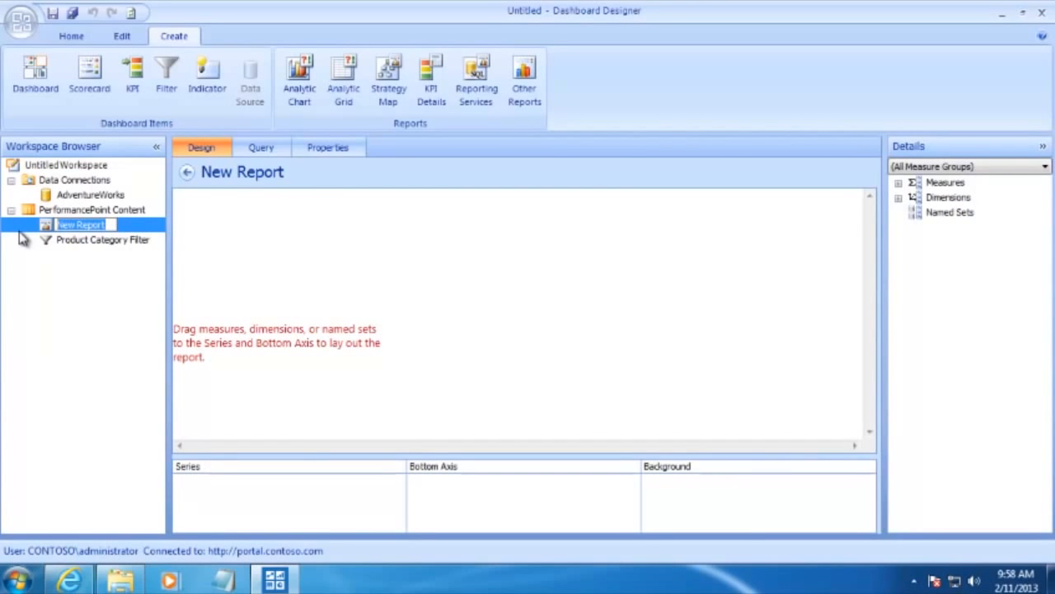
text(Internet Sales)
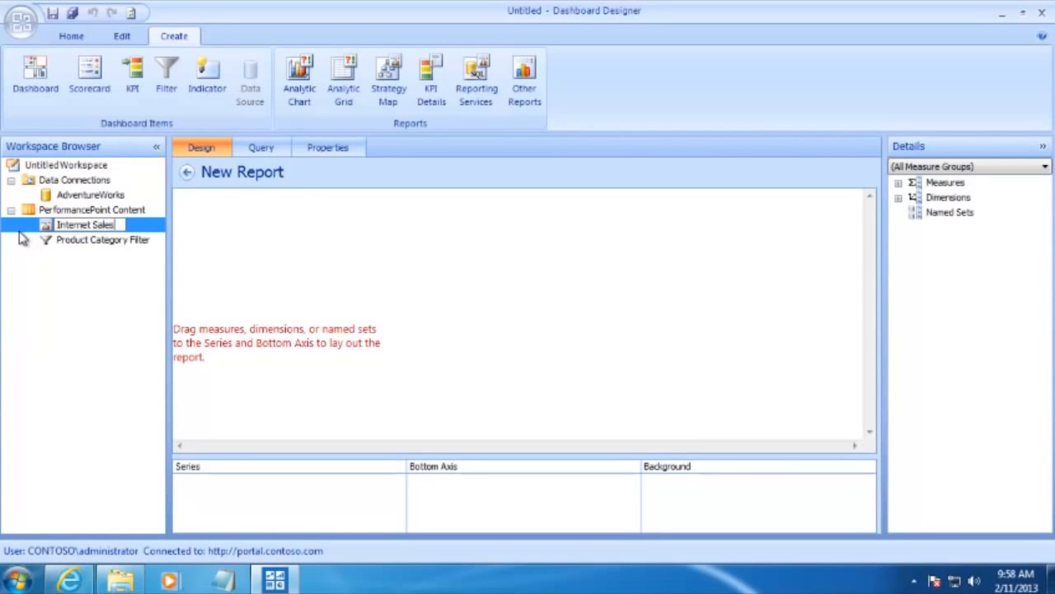
text( by Count)
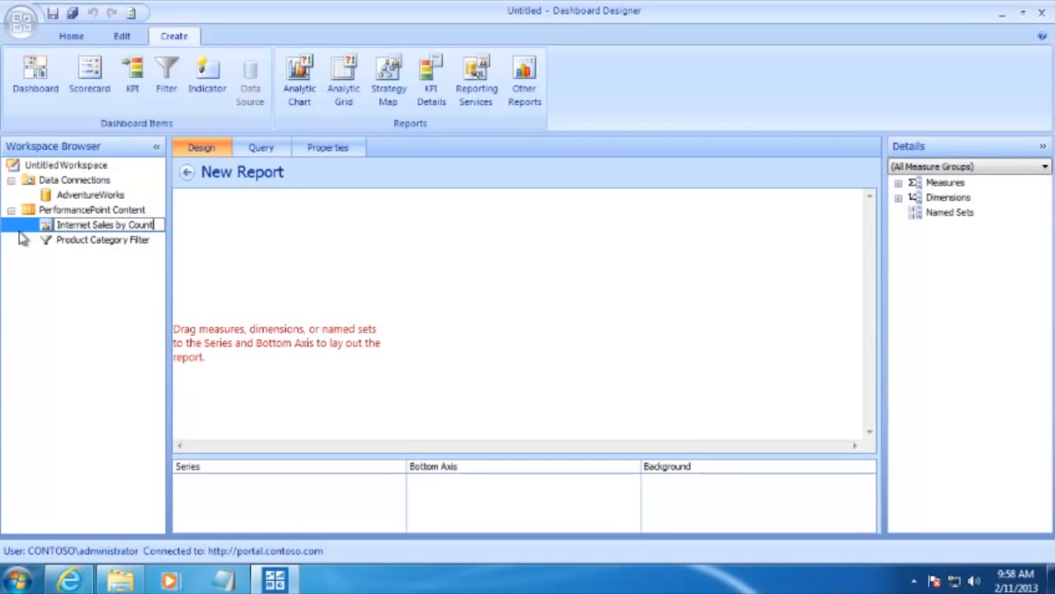
text(ry)
click(105, 240)
click(108, 226)
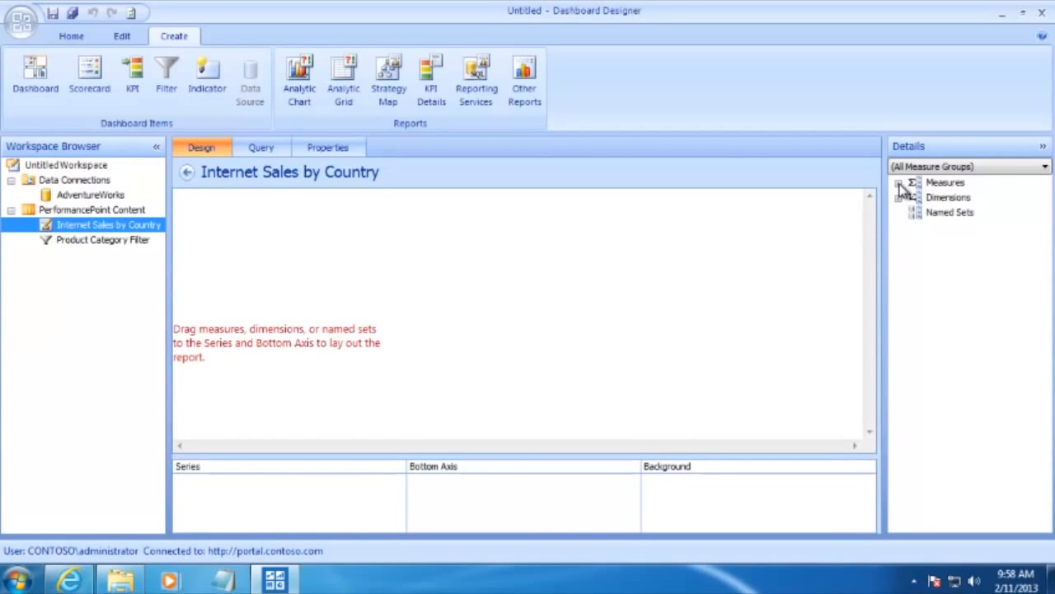
Place the Internet Sales Amount measure on the chart's Bottom Axis
click(900, 183)
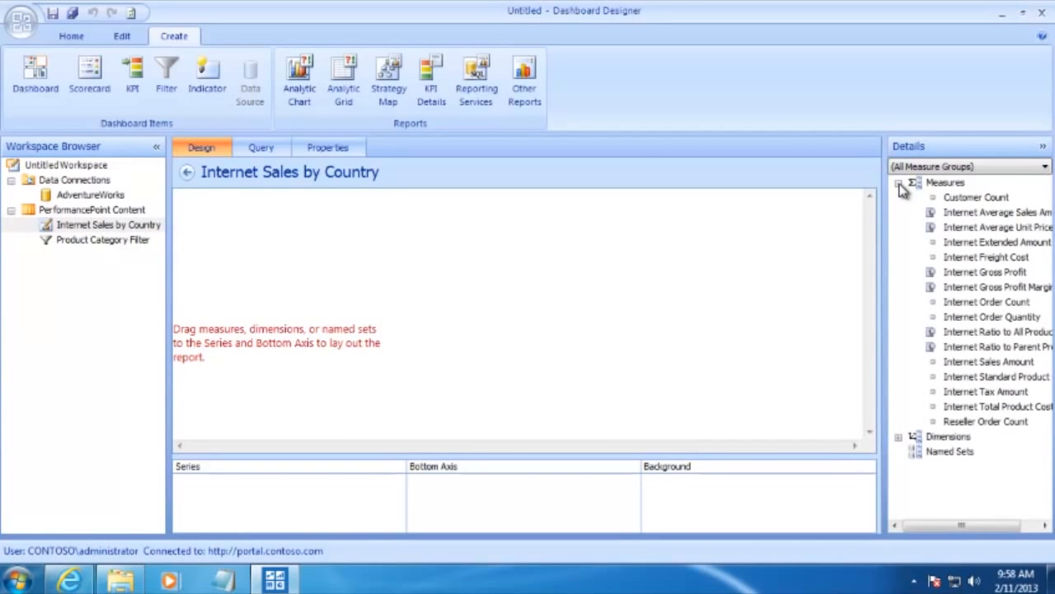
click(973, 363)
drag(971, 367, 495, 516)
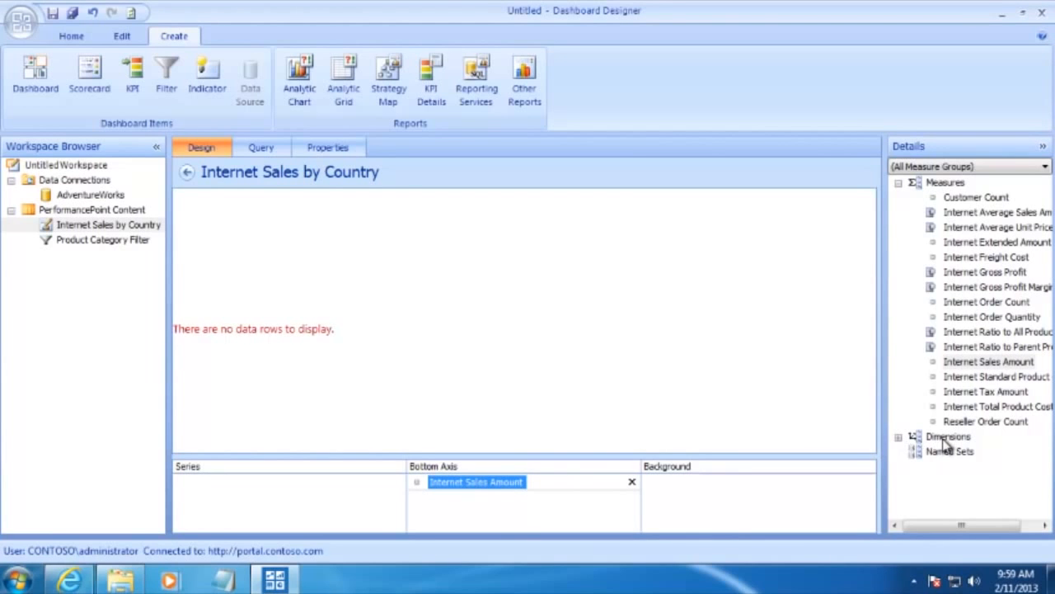
Add Country from the Customer dimension's Location folder to the chart's Series
click(898, 437)
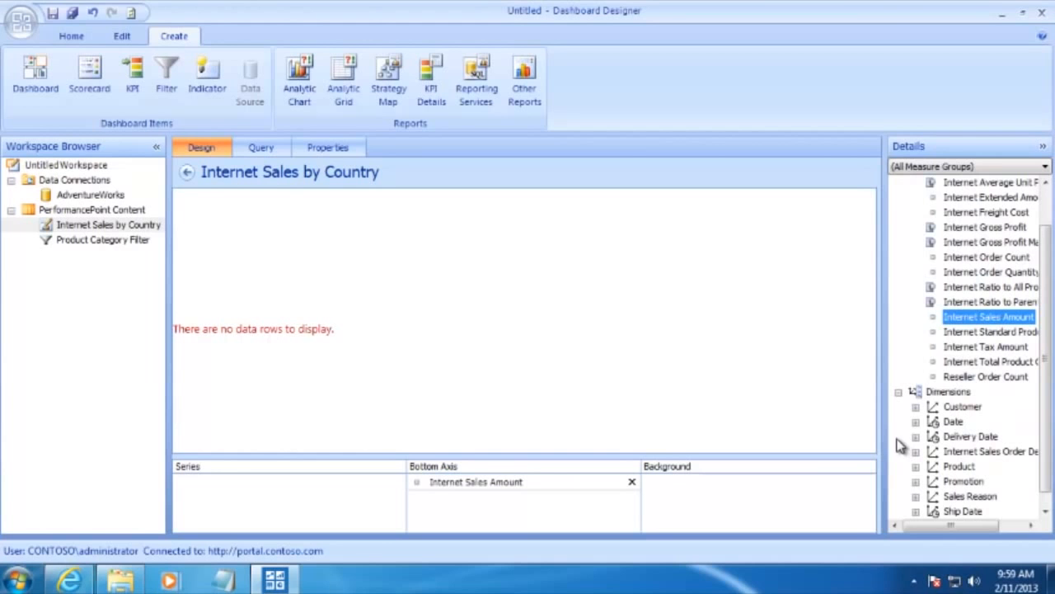
click(916, 407)
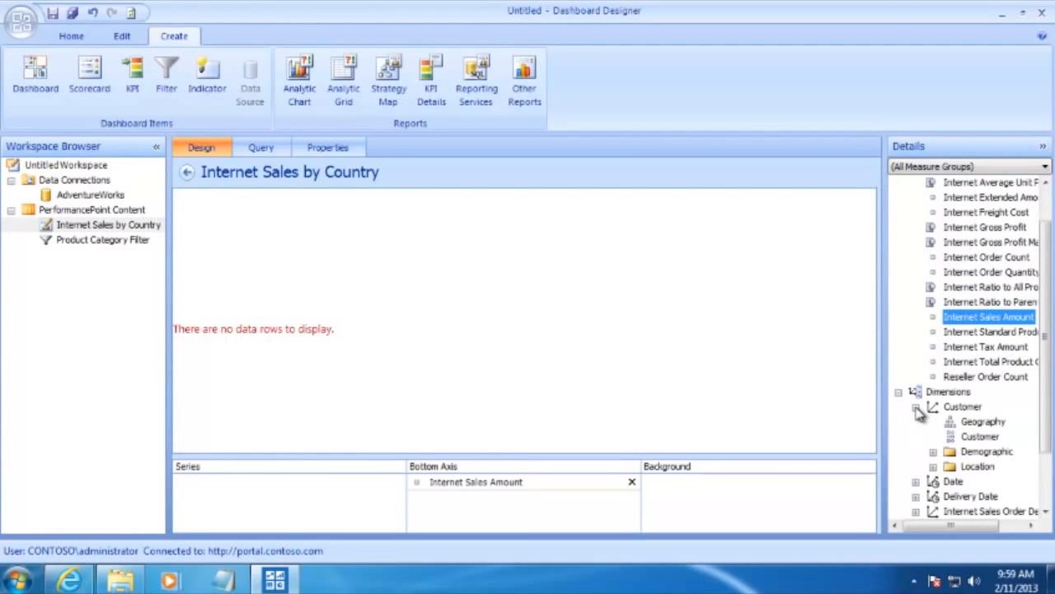
click(932, 467)
drag(1046, 404, 275, 498)
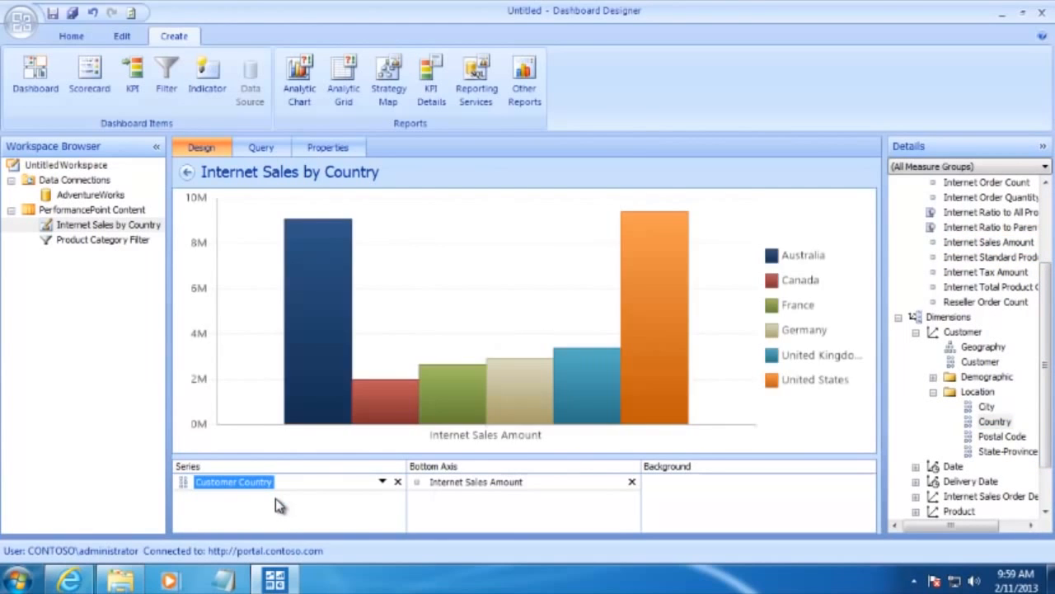
Add Category from the Product dimension to the Background of Internet Sales by Country and save the report
drag(1048, 313, 1044, 395)
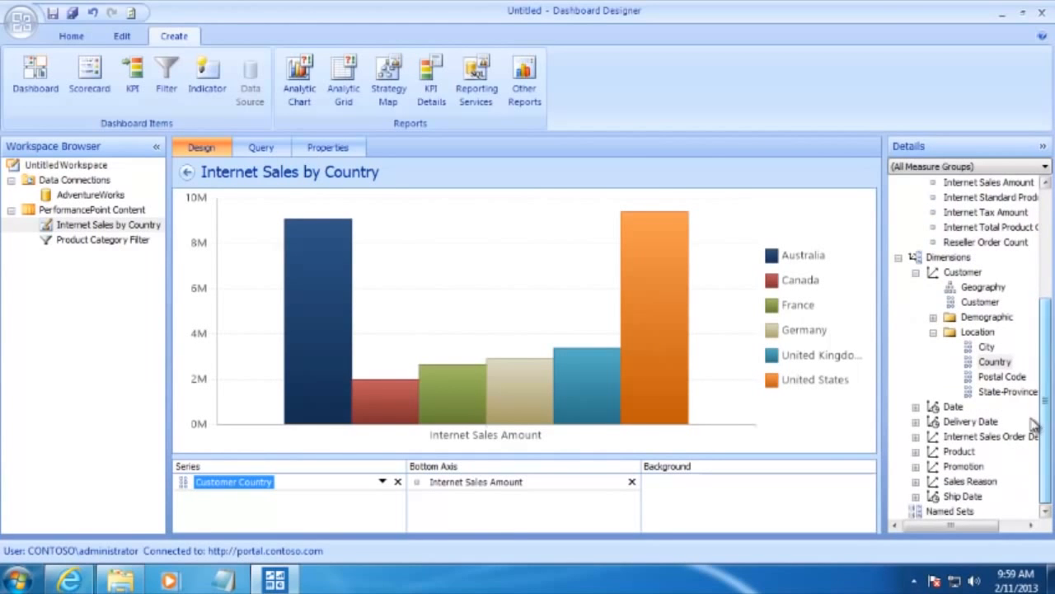
click(916, 452)
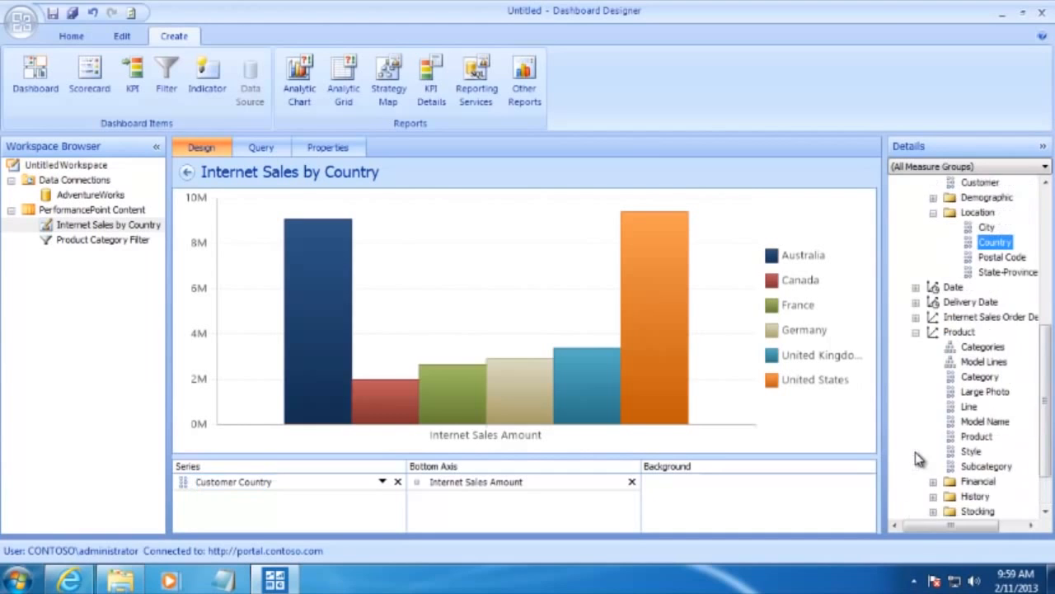
drag(987, 382, 789, 499)
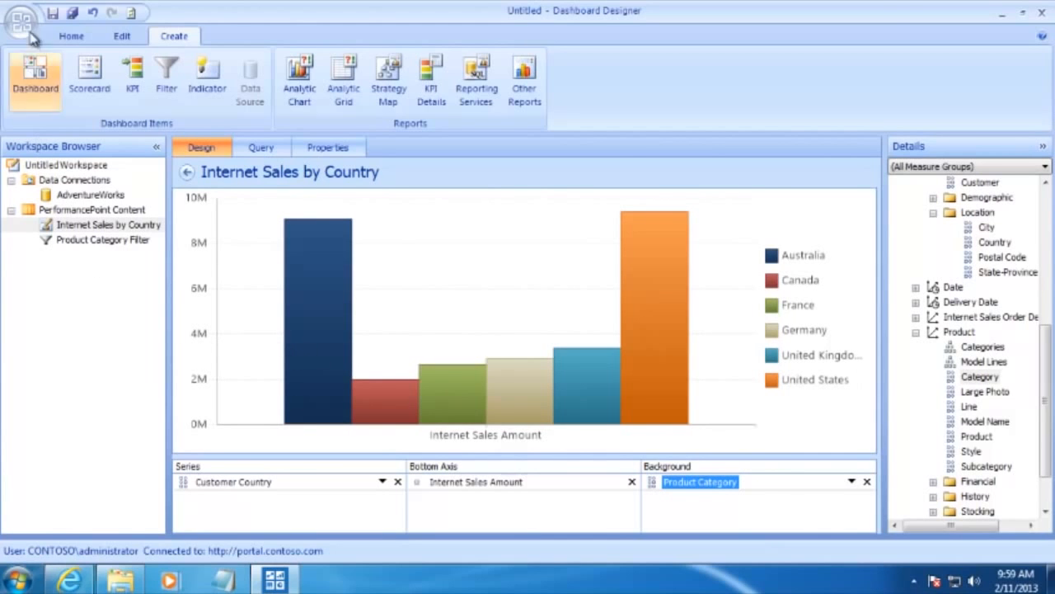
click(53, 14)
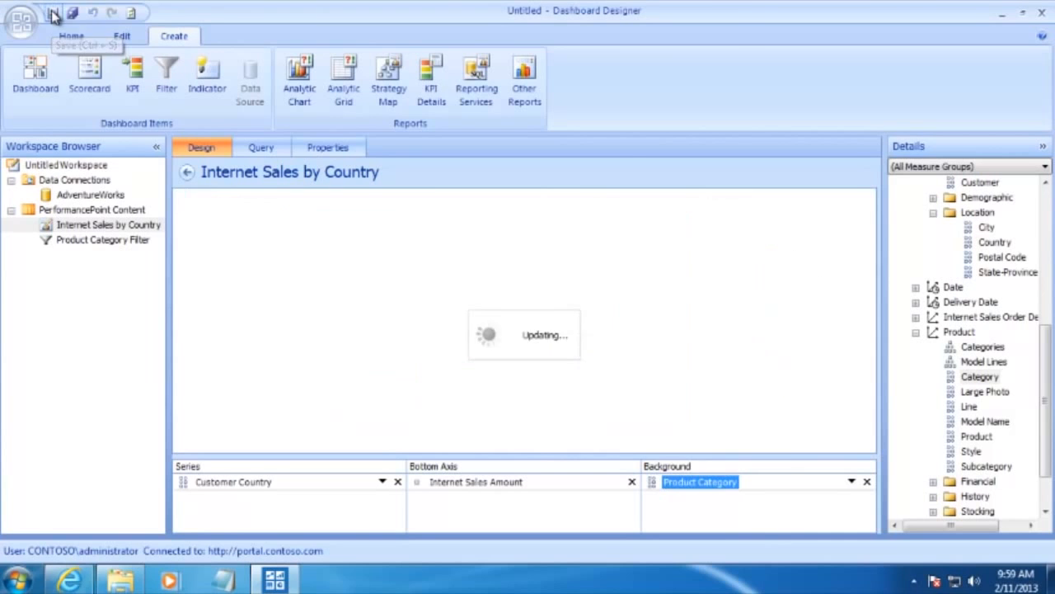
Create another Analytic Chart report in PerformancePoint Content from the AdventureWorks data source
click(94, 211)
click(307, 80)
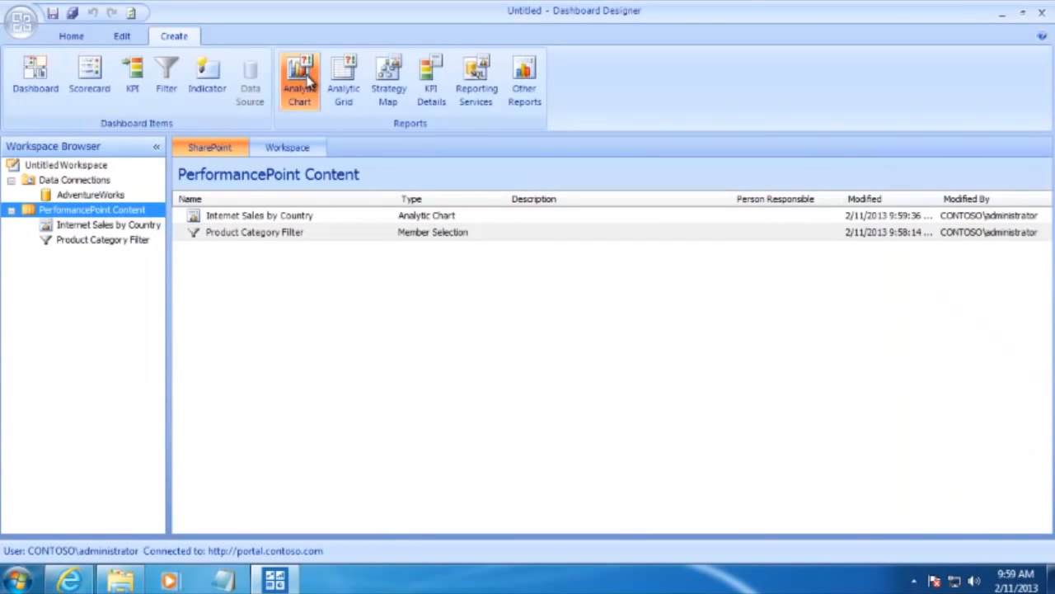
click(528, 265)
click(699, 451)
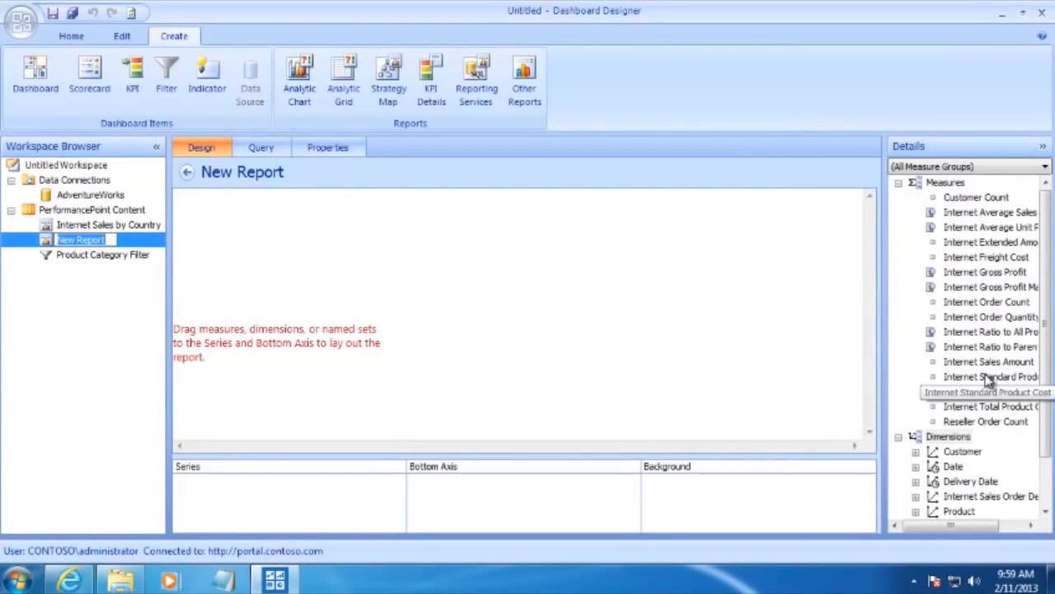
Place Internet Sales Amount on the new chart's Bottom Axis and the Product dimension's Model Lines in its Series
drag(994, 367, 490, 509)
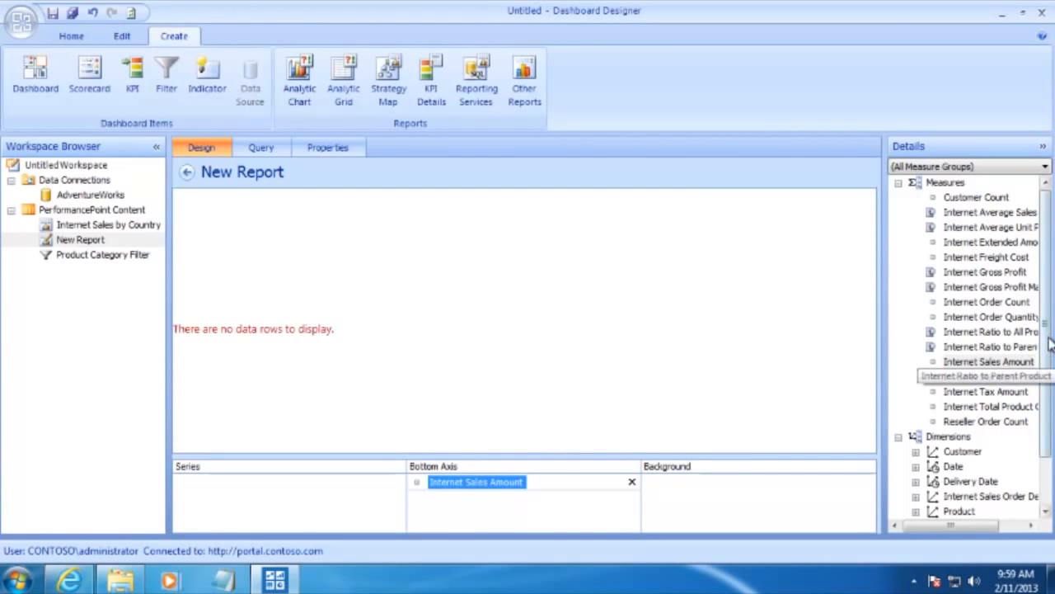
scroll(1051, 347, down, 2)
click(916, 456)
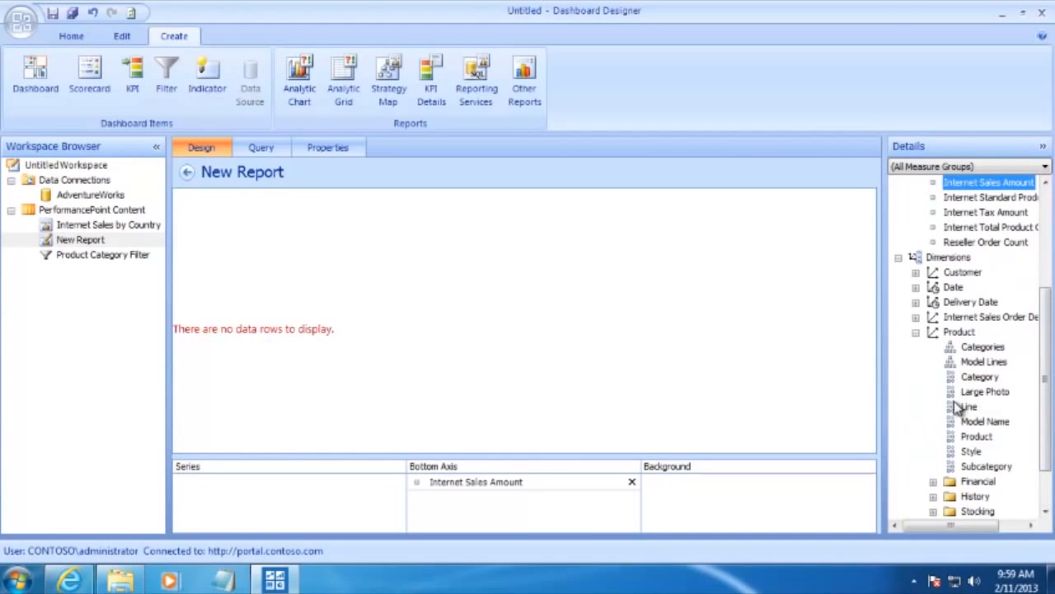
drag(973, 368, 265, 490)
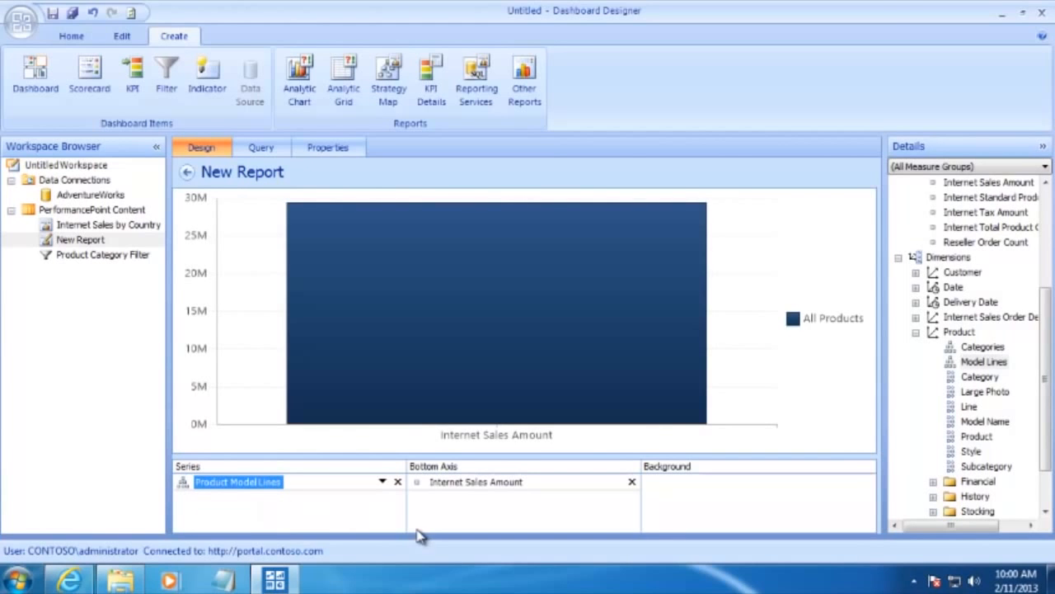
Drill down from All Products to the individual model lines and change the report type to Pie Chart
mouse_move(444, 319)
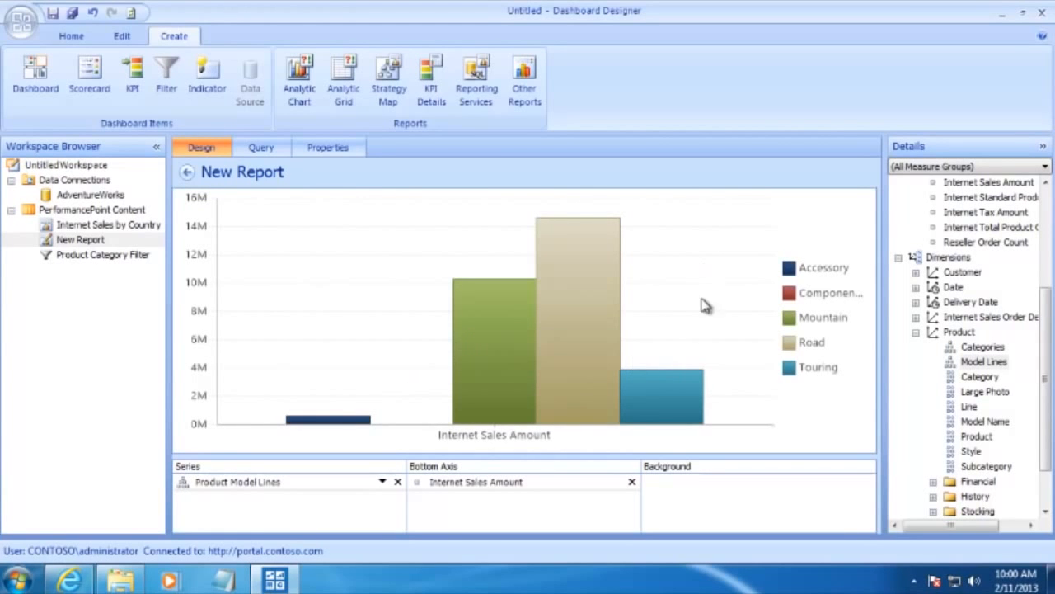
right_click(336, 273)
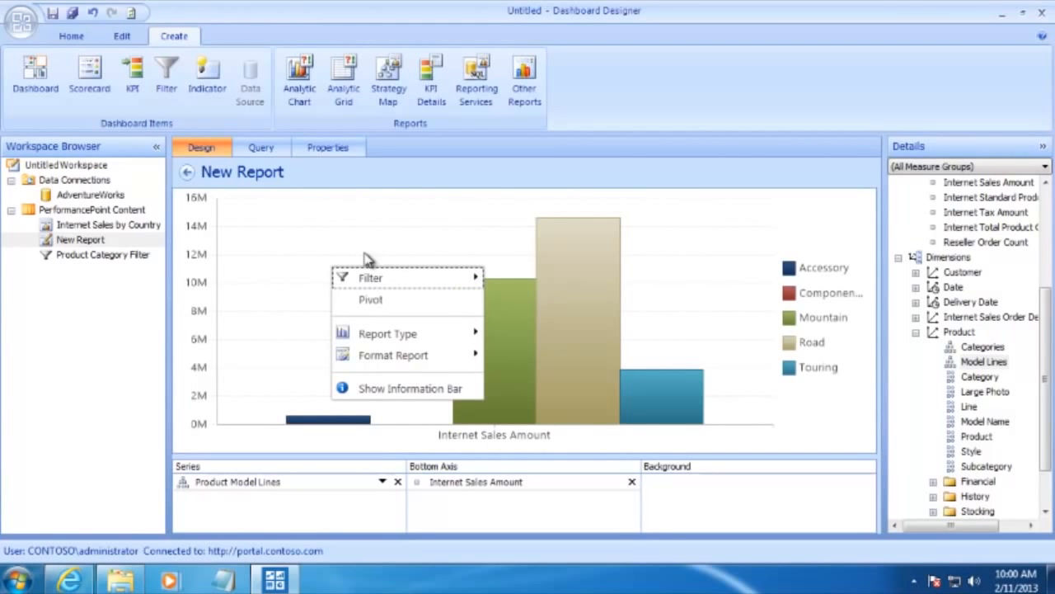
mouse_move(376, 339)
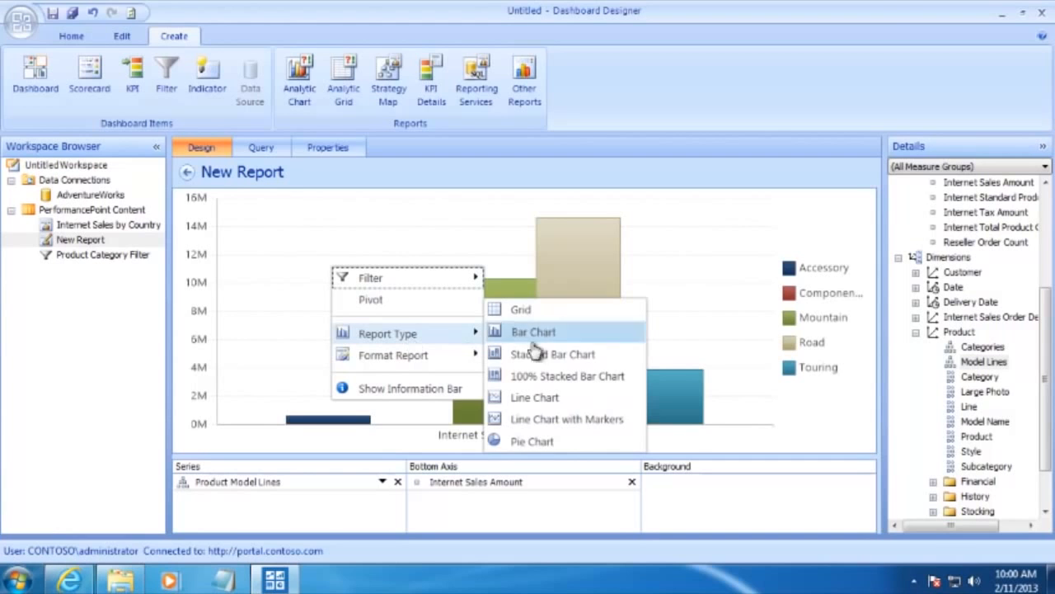
click(534, 441)
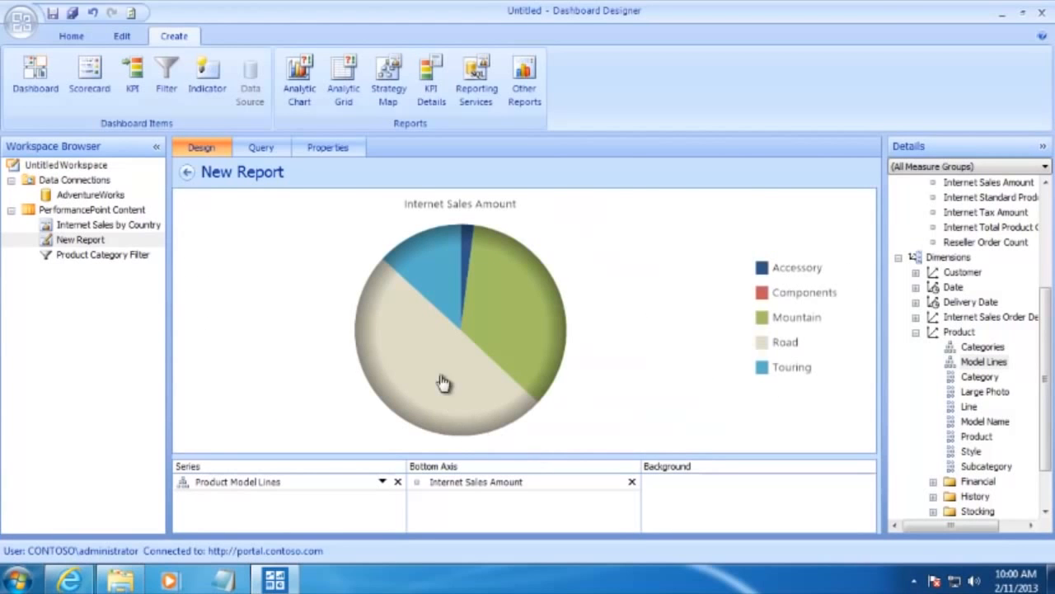
Add Category from the Product dimension to the pie chart's Background
mouse_move(429, 299)
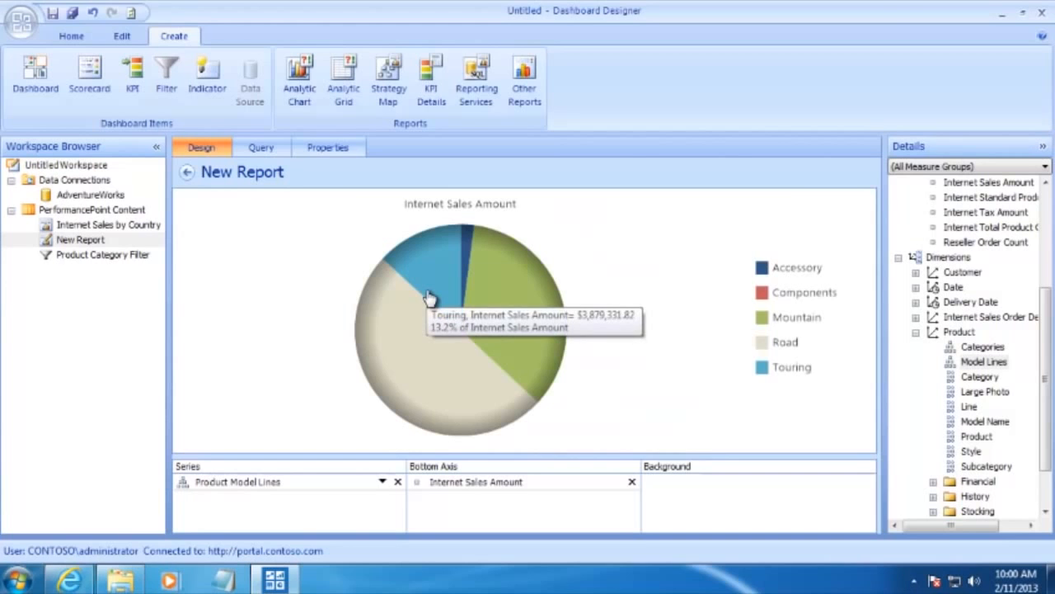
click(980, 379)
drag(985, 388, 726, 530)
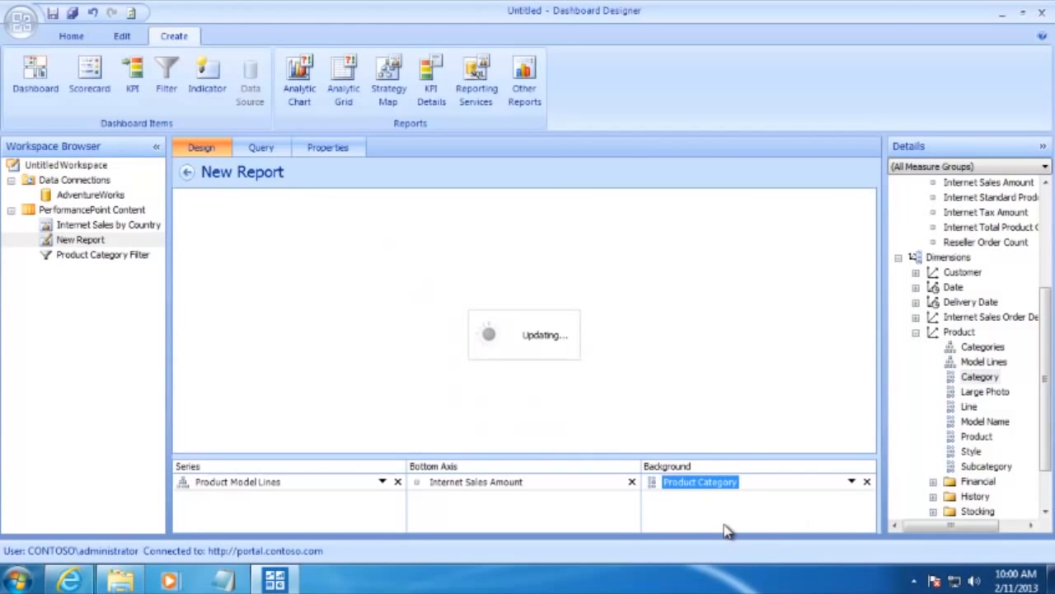
Rename the pie chart report Internet Sales by Product Model and save it
click(85, 238)
click(107, 238)
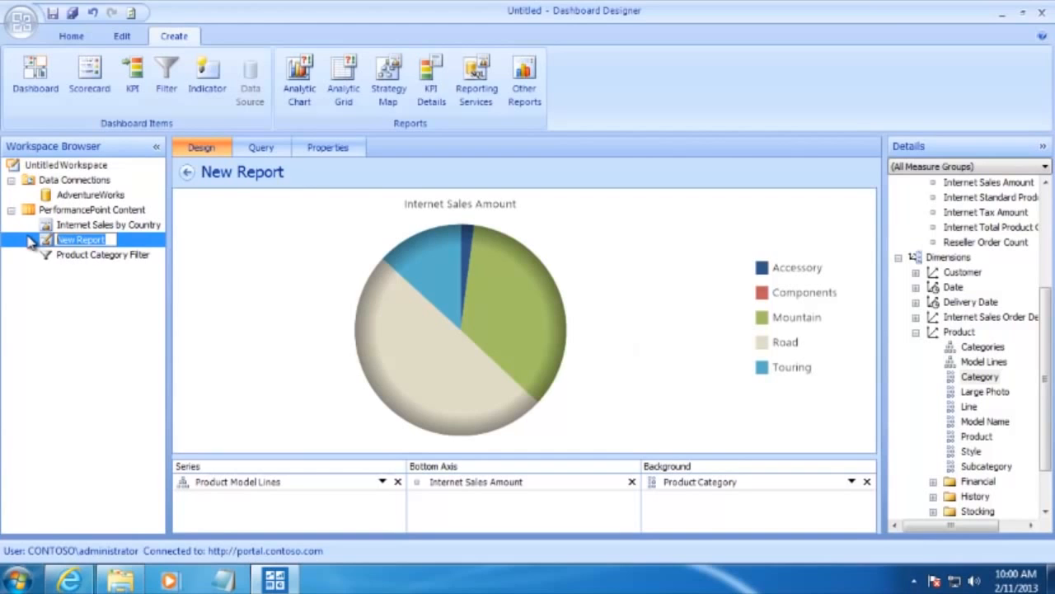
text(Intern)
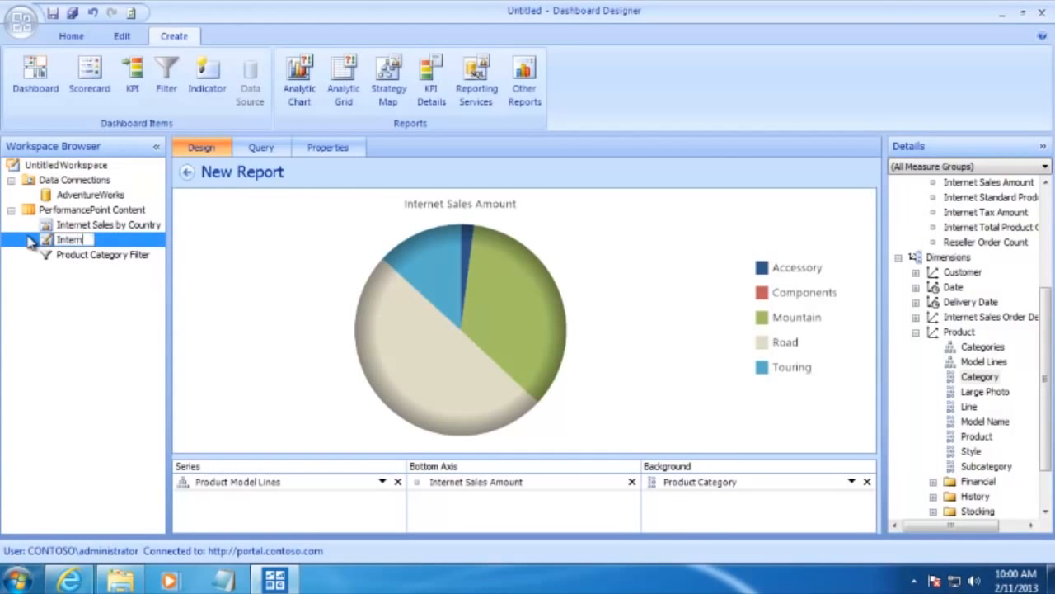
text(et Sales by Pr)
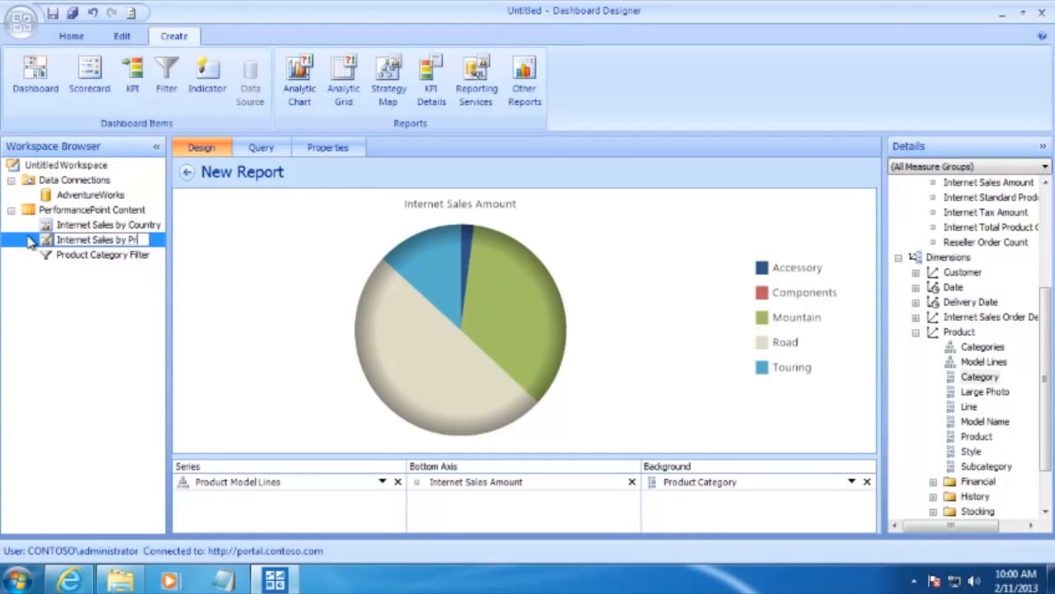
text(oduct Model)
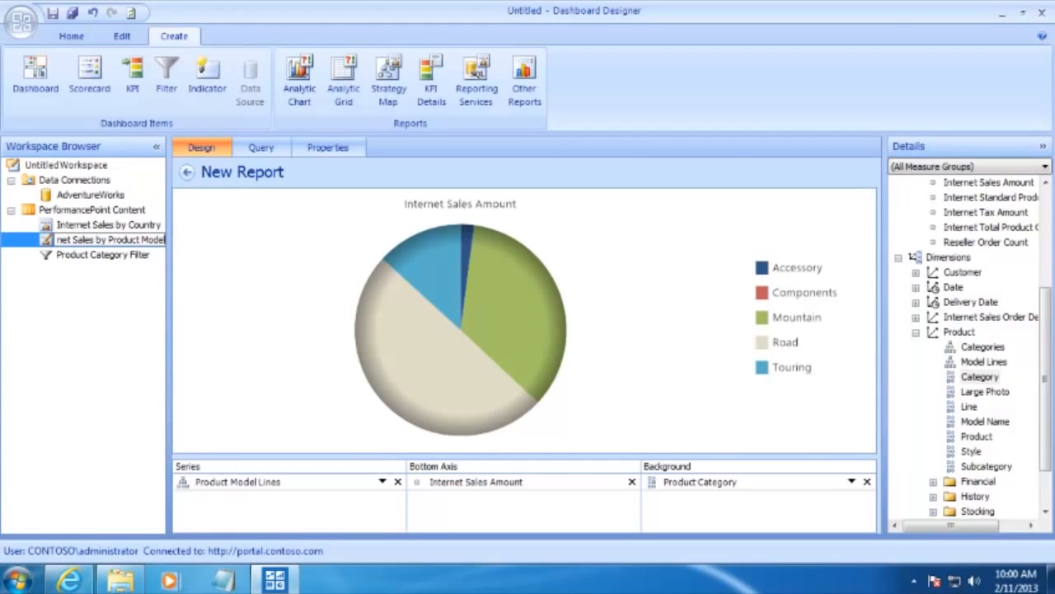
click(82, 321)
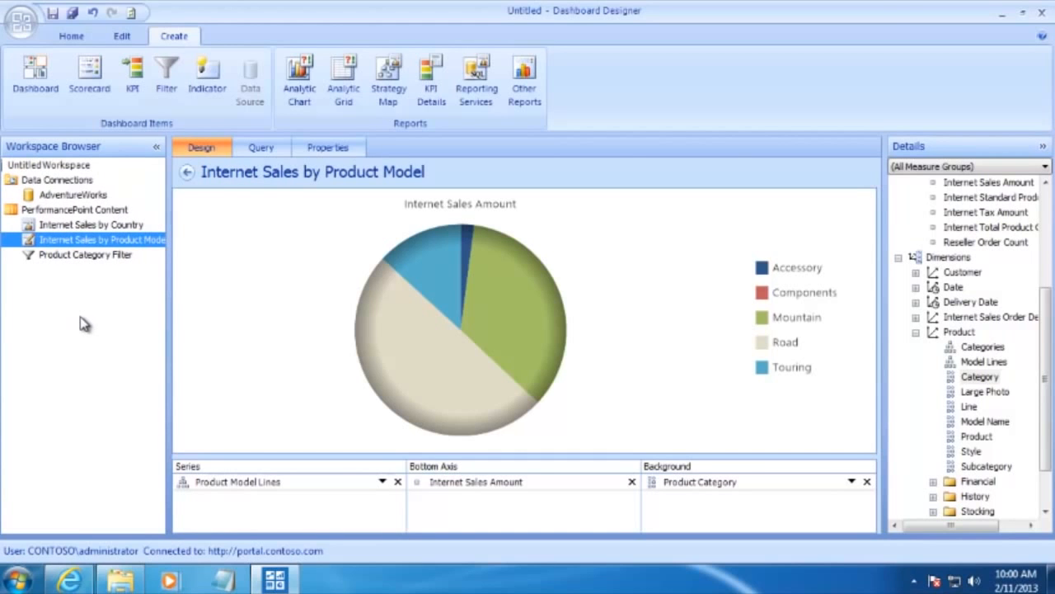
click(52, 14)
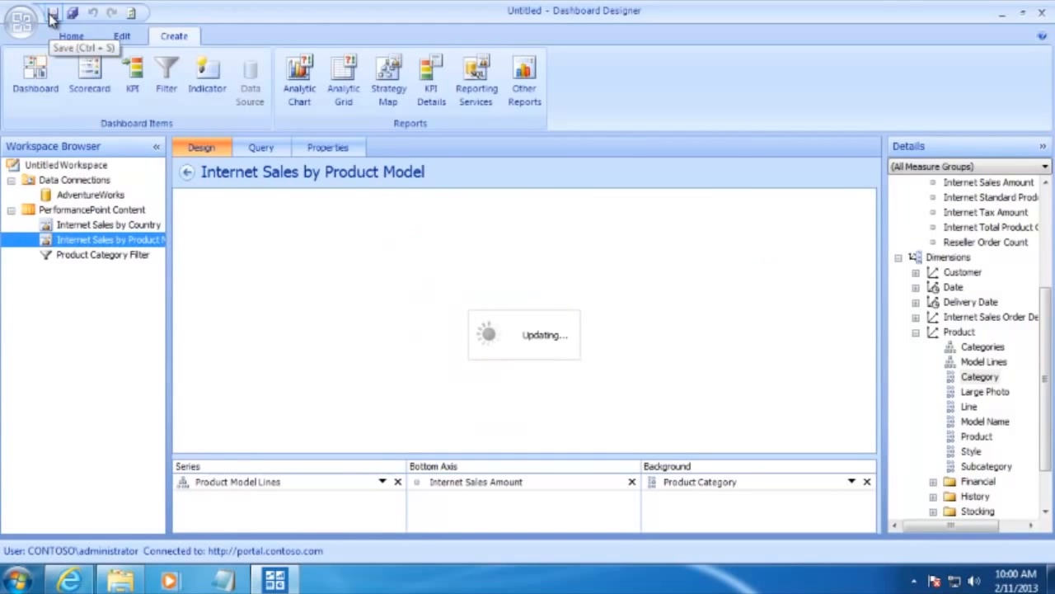
Create an Analytic Chart report from the AdventureWorks data source and name it Internet Sales by Year
click(85, 211)
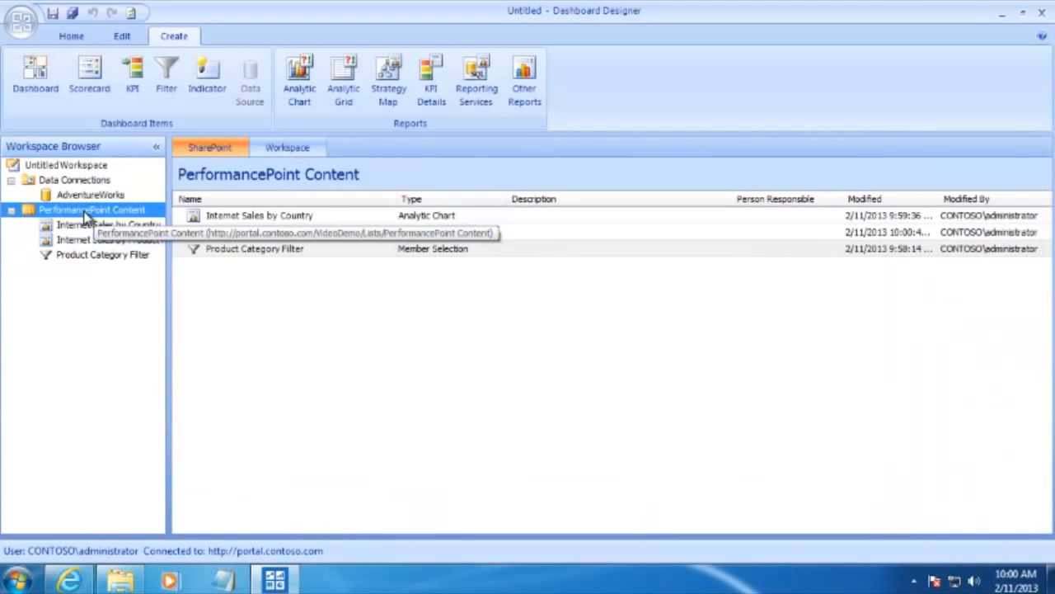
click(301, 78)
click(478, 265)
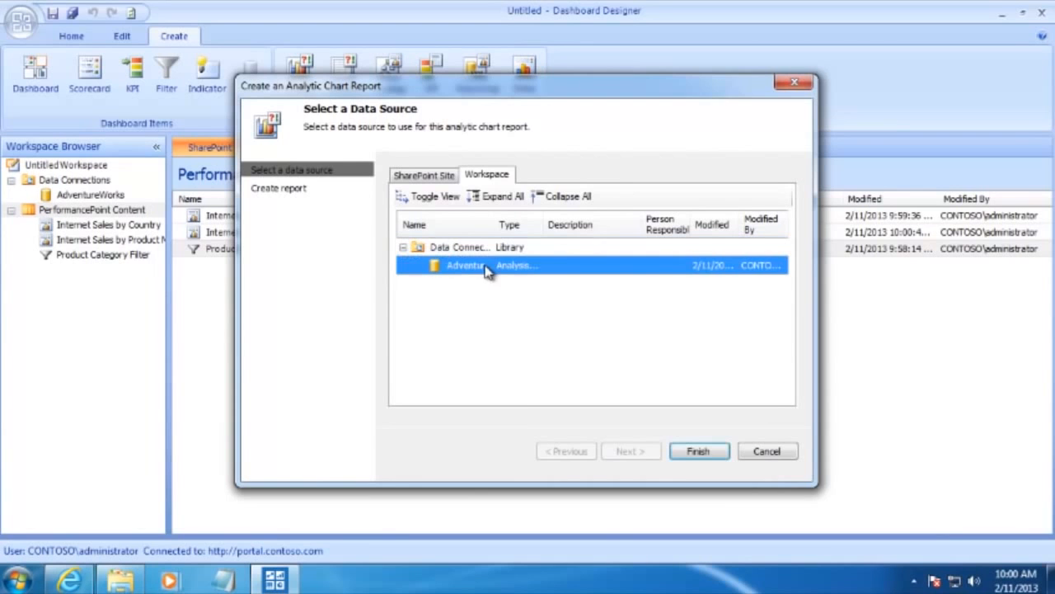
click(698, 451)
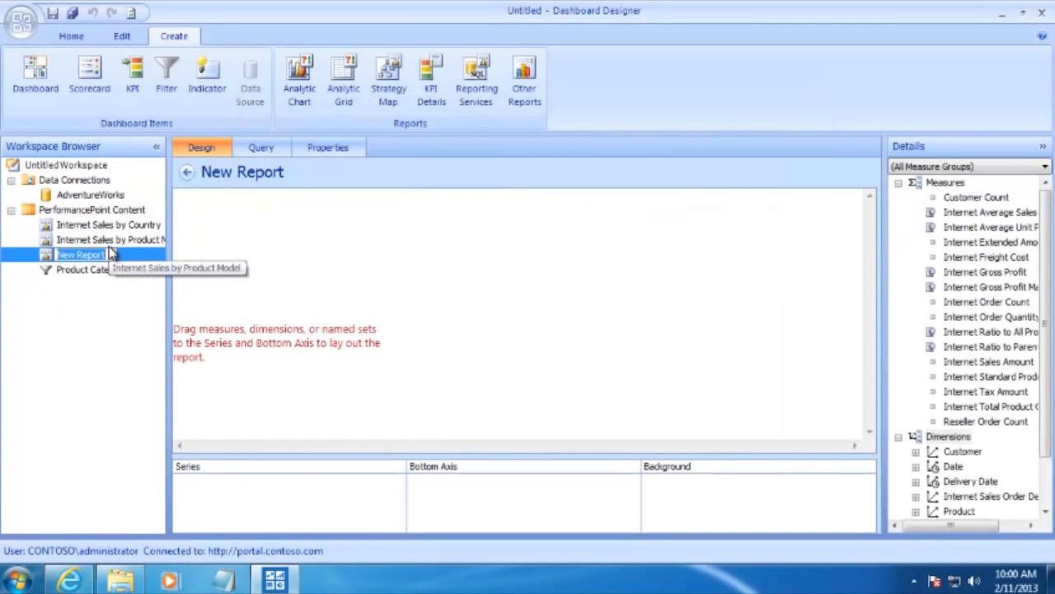
text(Internet Sales by Year)
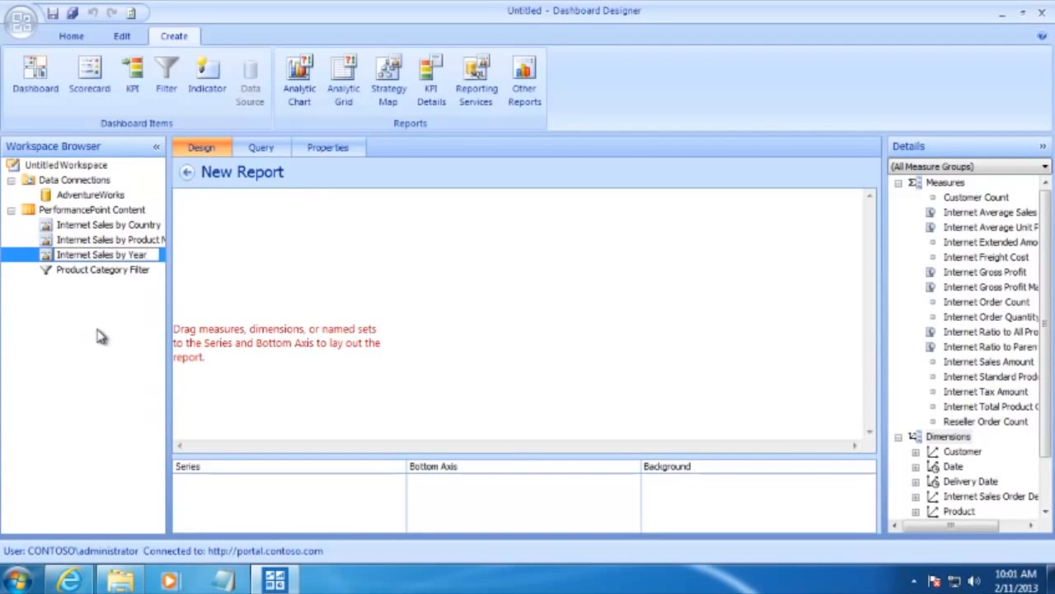
key(Return)
click(113, 256)
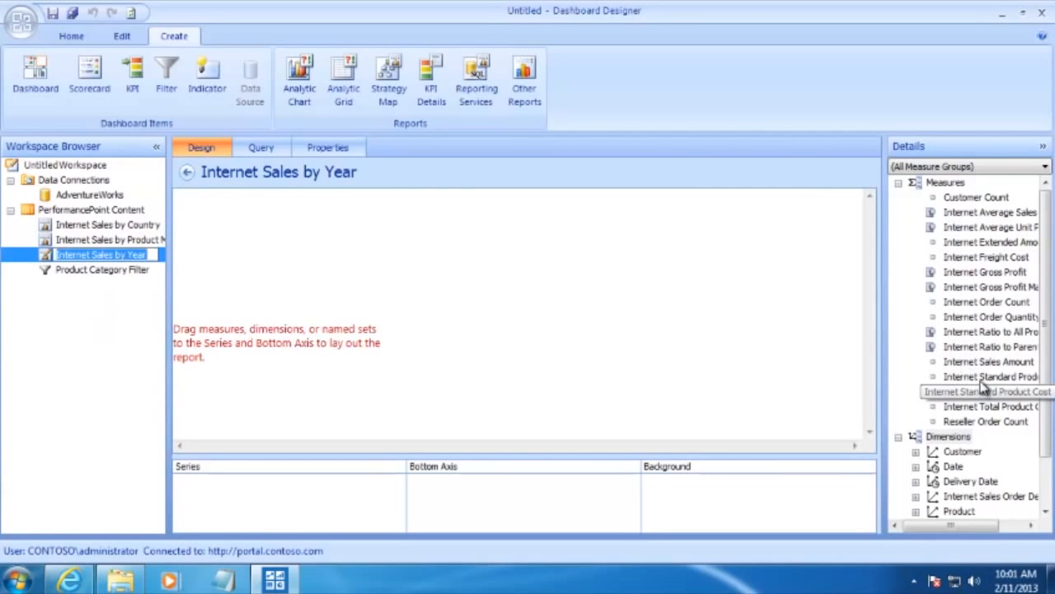
Place Internet Sales Amount on the Bottom Axis and Country from the Customer dimension's Location folder in the Series of Internet Sales by Year
drag(994, 363, 541, 488)
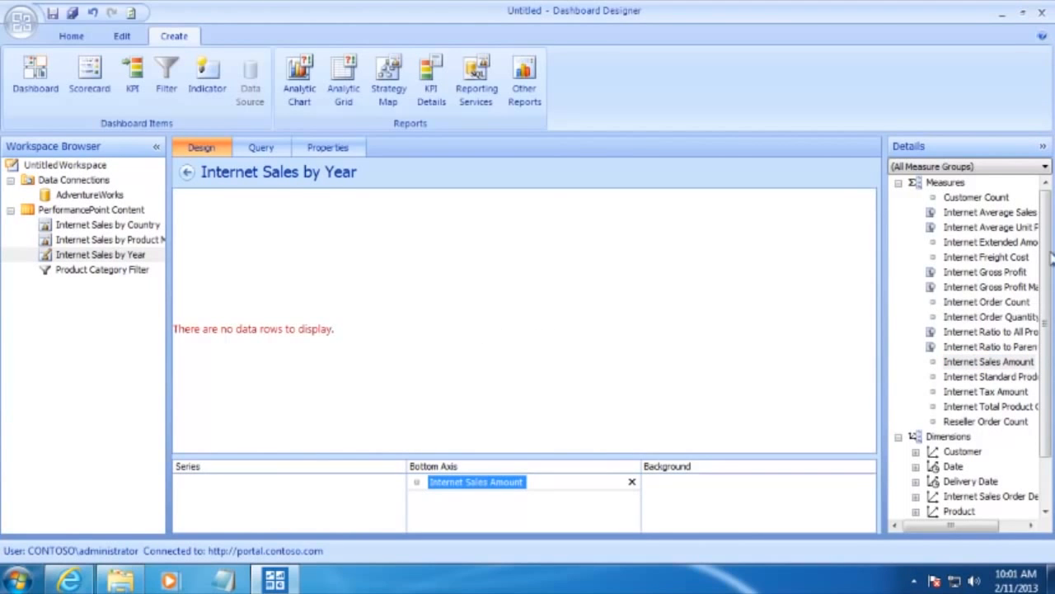
drag(1048, 254, 1049, 324)
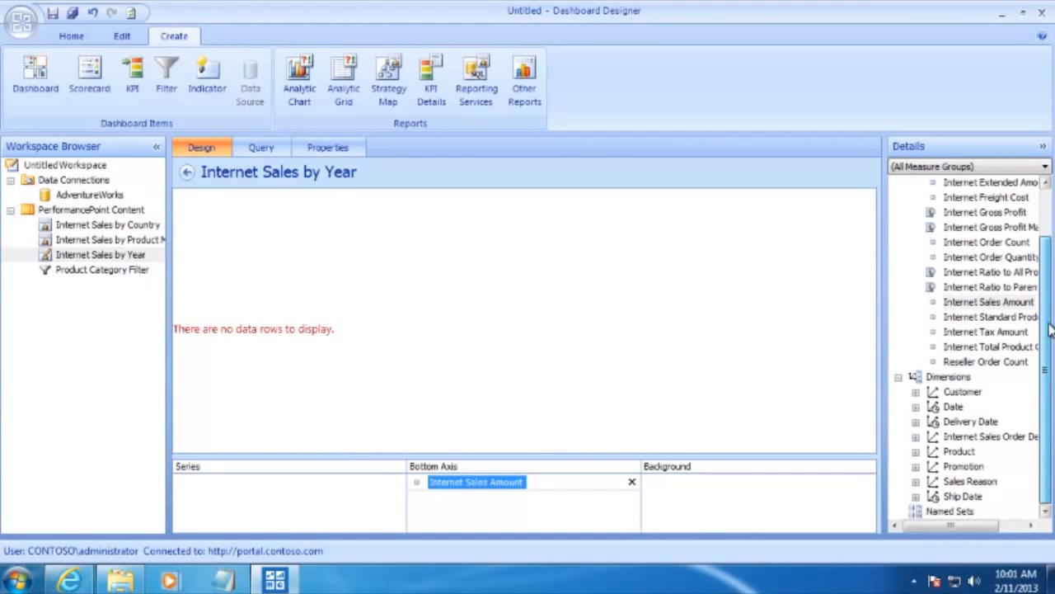
click(916, 393)
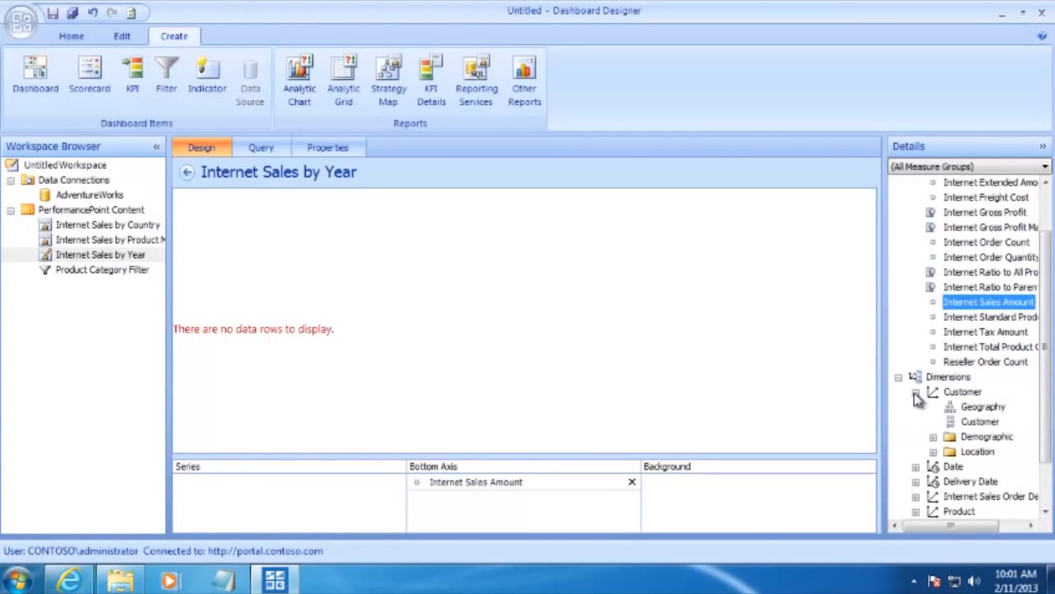
click(934, 453)
scroll(1036, 425, down, 1)
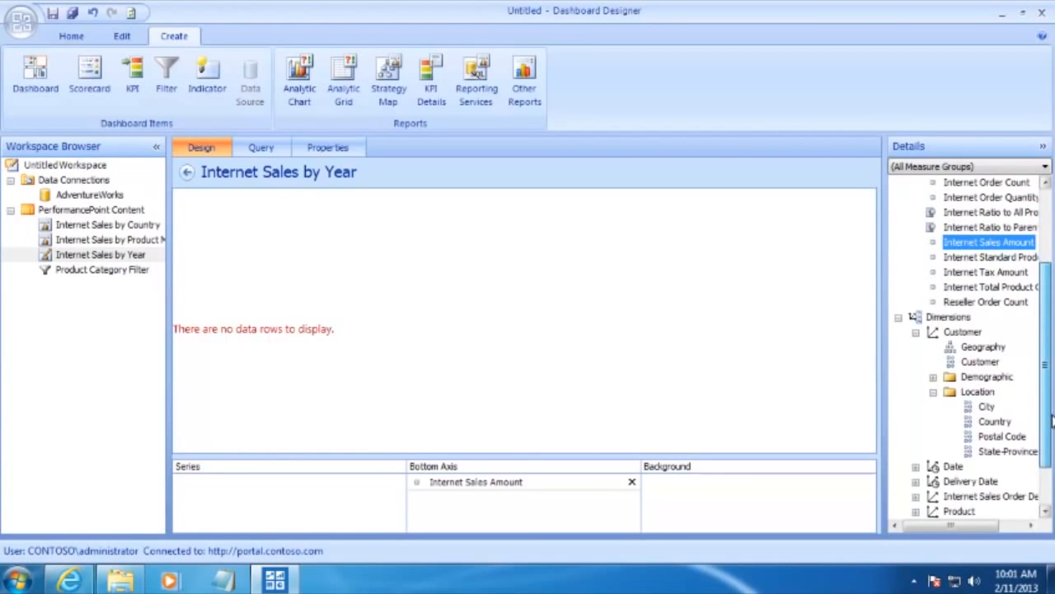
click(994, 422)
drag(995, 424, 269, 495)
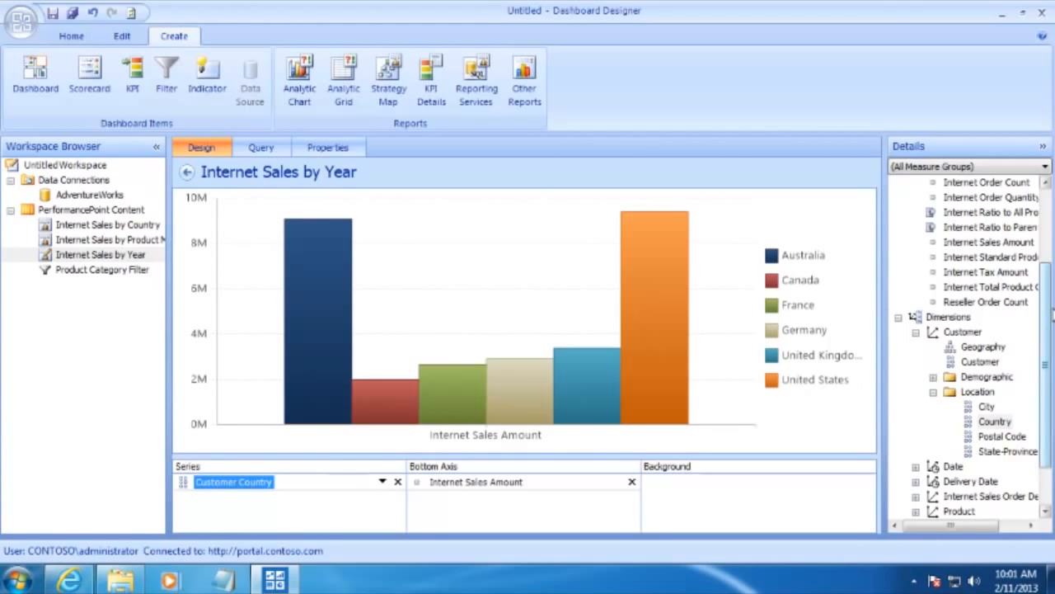
Add Calendar Year from the Date dimension's Calendar folder to the chart's Bottom Axis
click(915, 466)
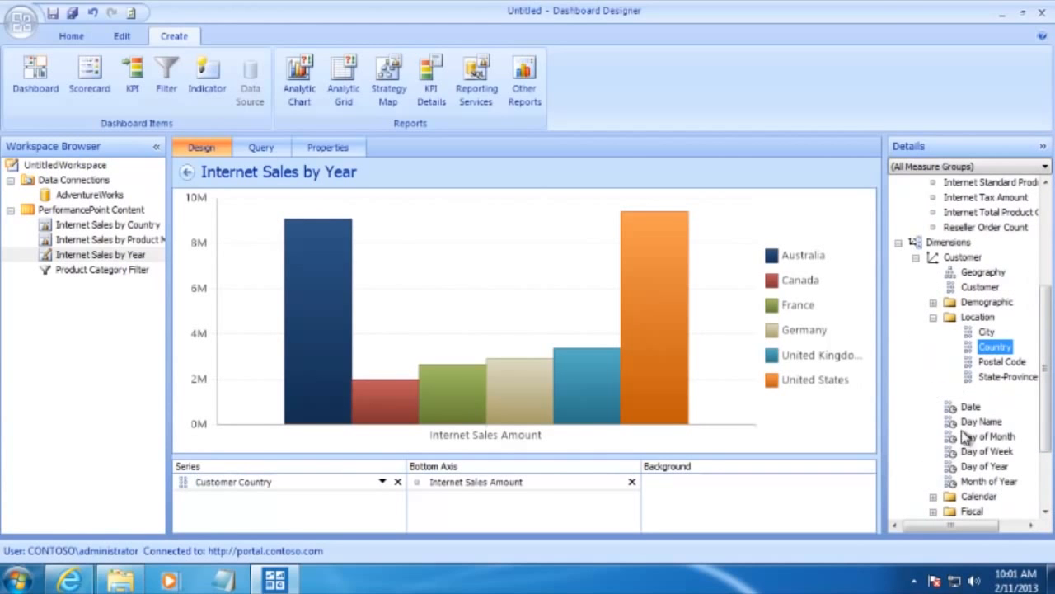
scroll(1040, 342, down, 2)
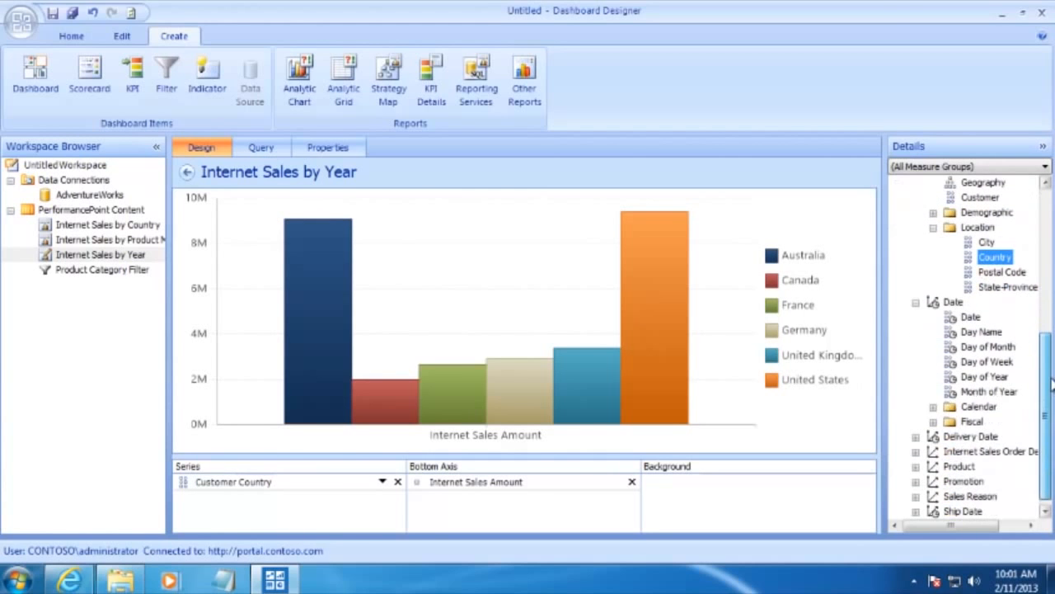
click(934, 407)
drag(1038, 393, 464, 507)
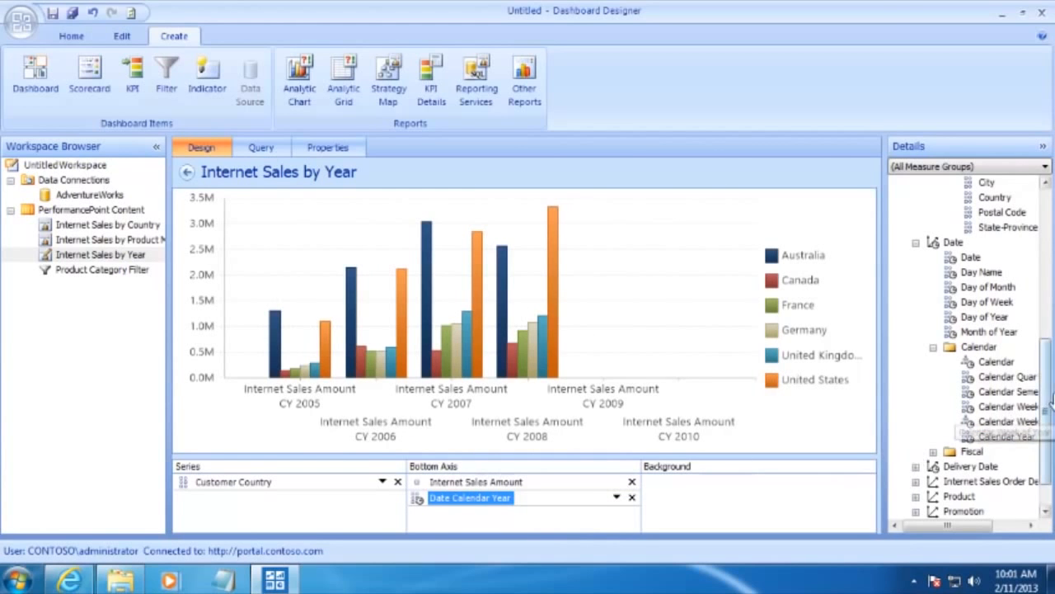
scroll(1051, 394, down, 1)
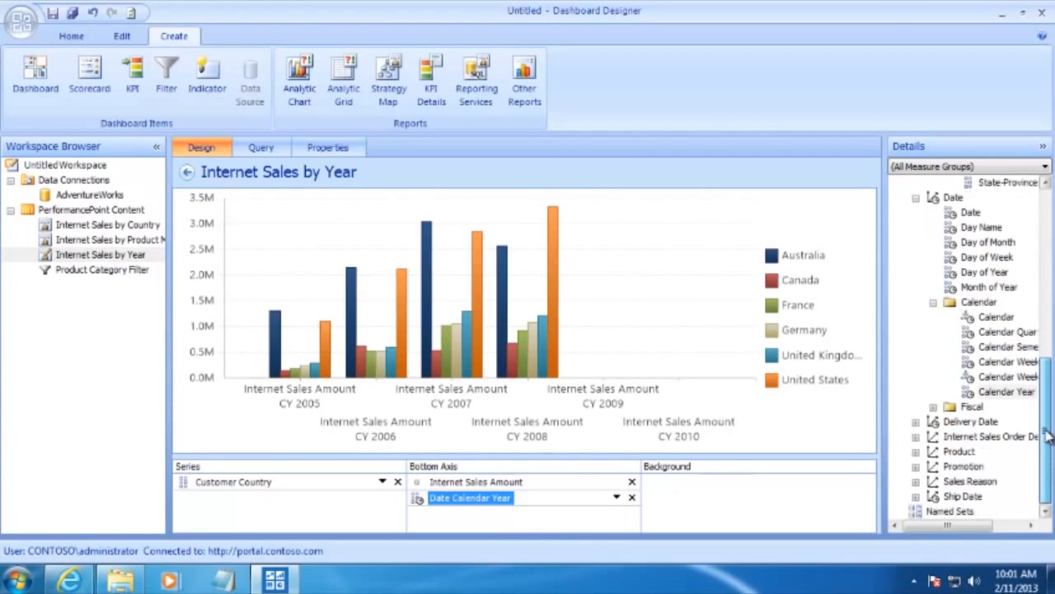
Add the Product dimension's Category to the Background of Internet Sales by Year and change its report type to Line Chart with Markers
click(916, 451)
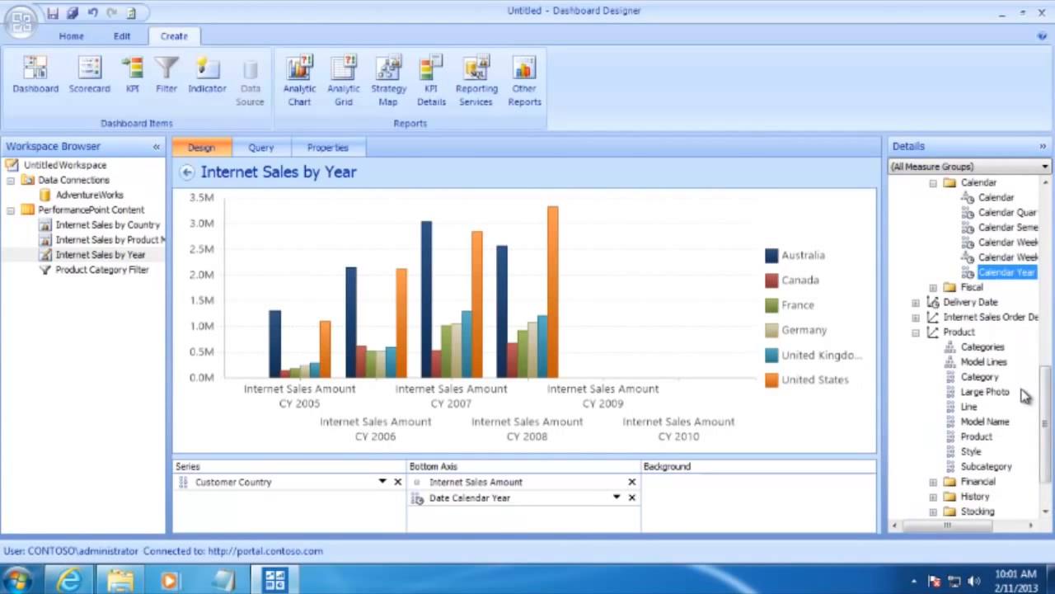
drag(980, 377, 714, 518)
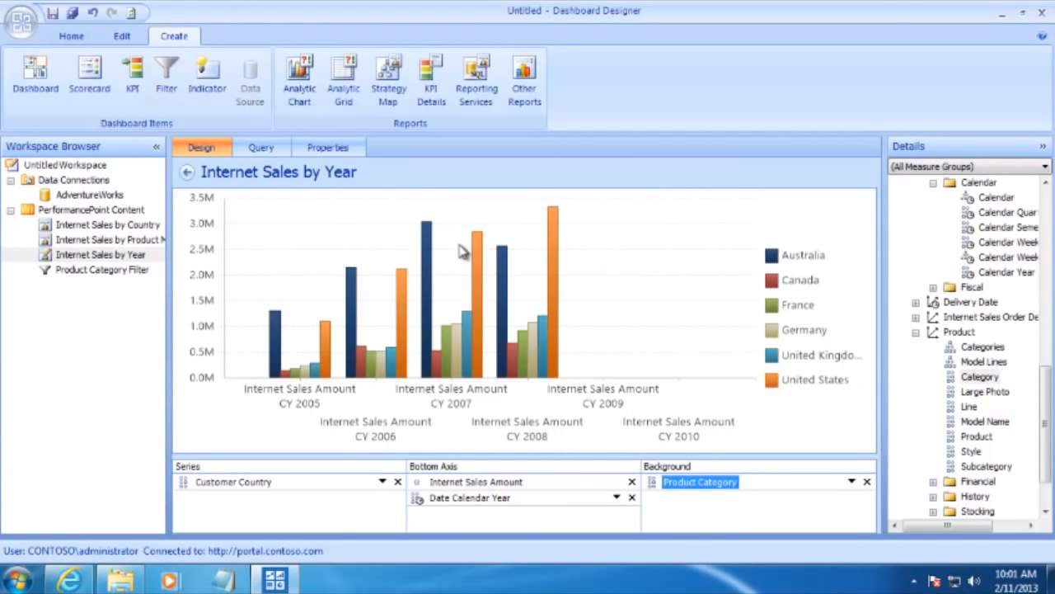
right_click(307, 245)
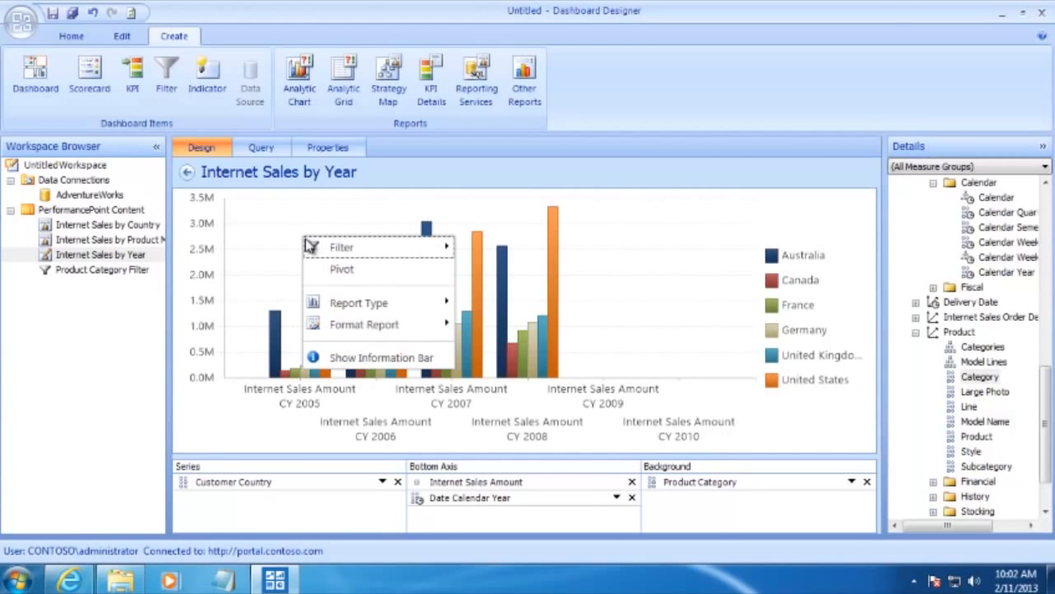
mouse_move(345, 303)
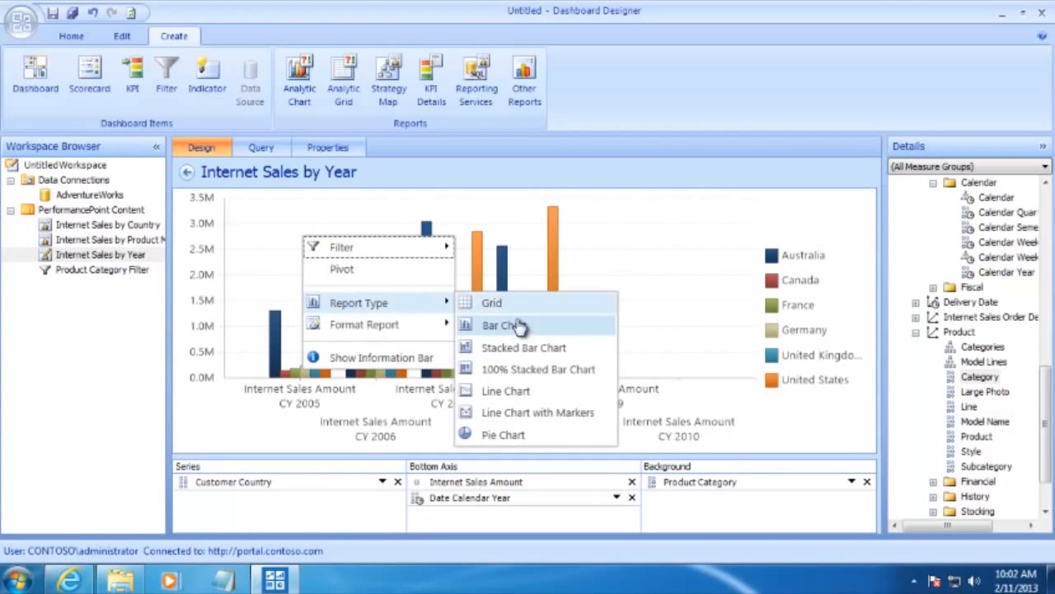
click(554, 420)
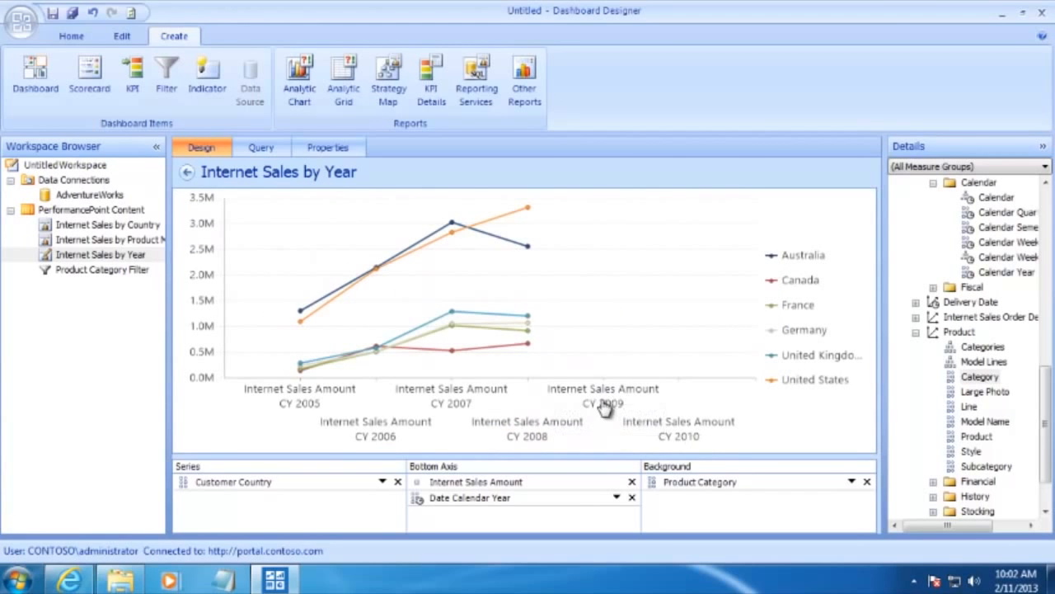
Filter out empty axis items from the Internet Sales by Year chart and save the report
right_click(566, 268)
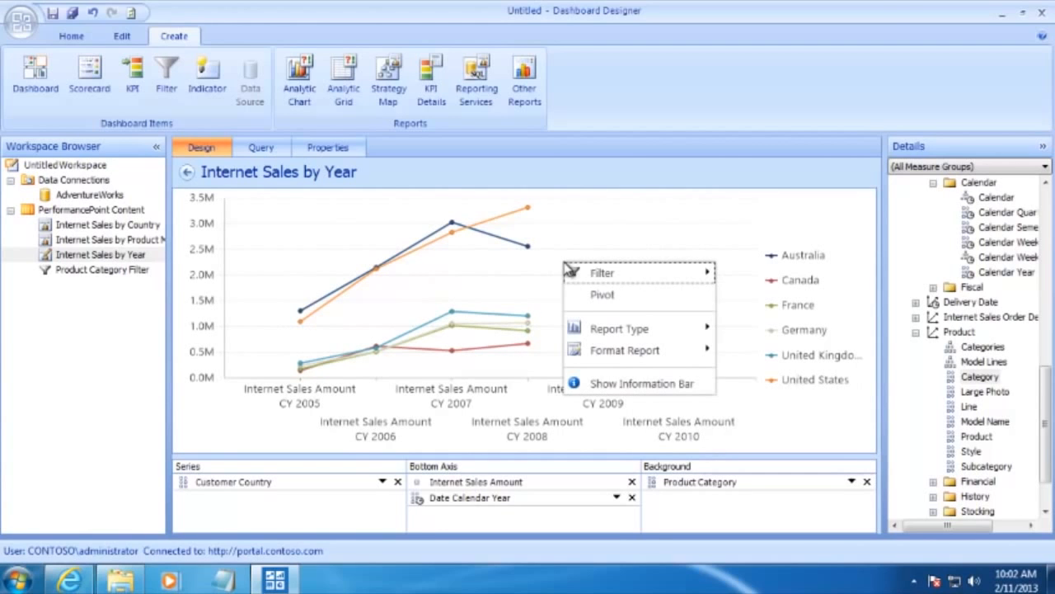
mouse_move(577, 274)
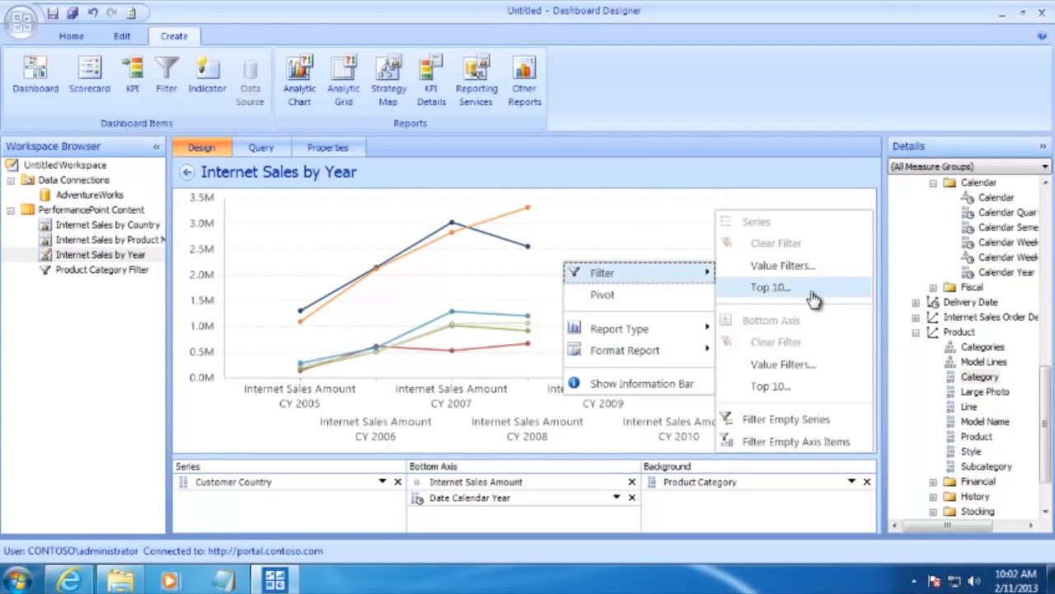
click(795, 442)
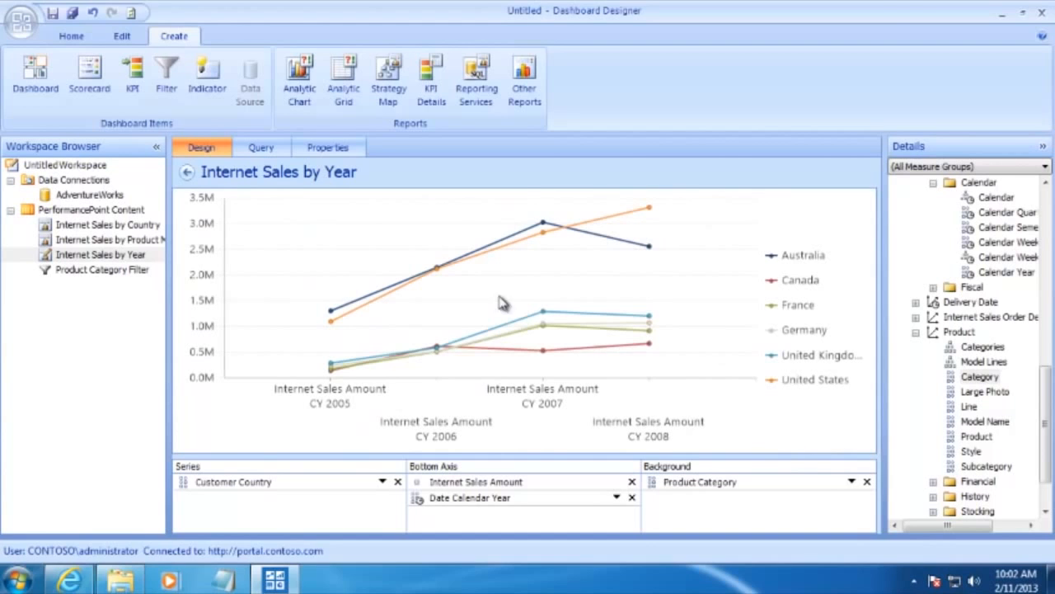
click(53, 15)
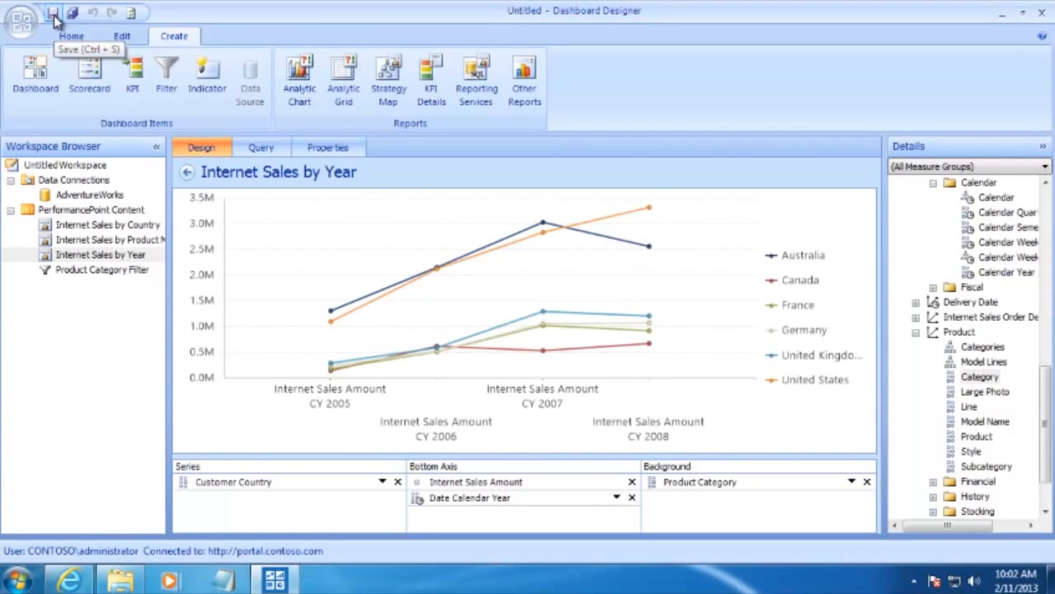
Create a dashboard in PerformancePoint Content using the Header, 2 Columns page template
click(99, 216)
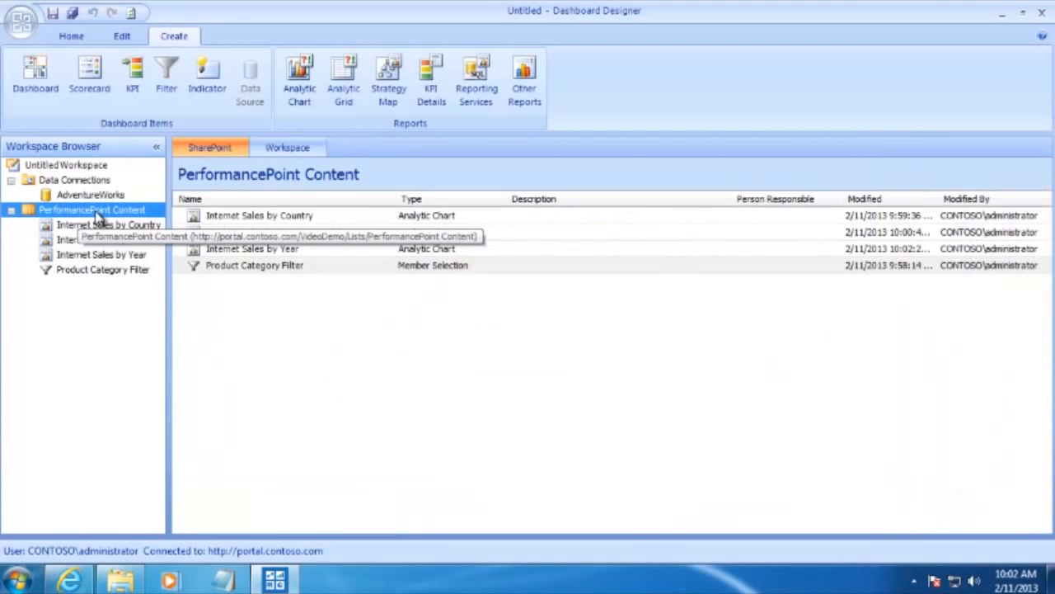
click(51, 73)
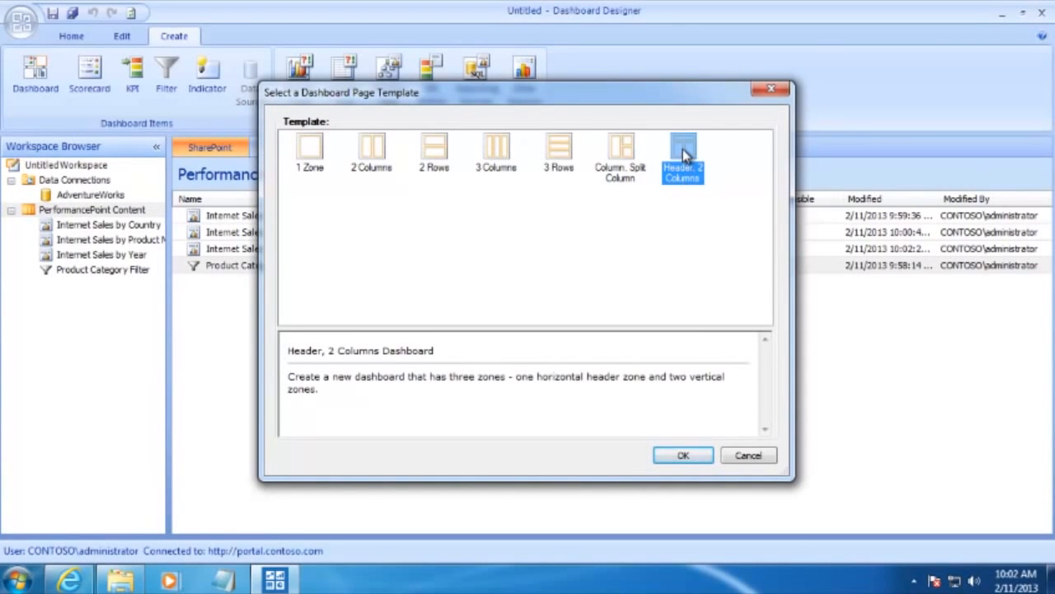
click(683, 462)
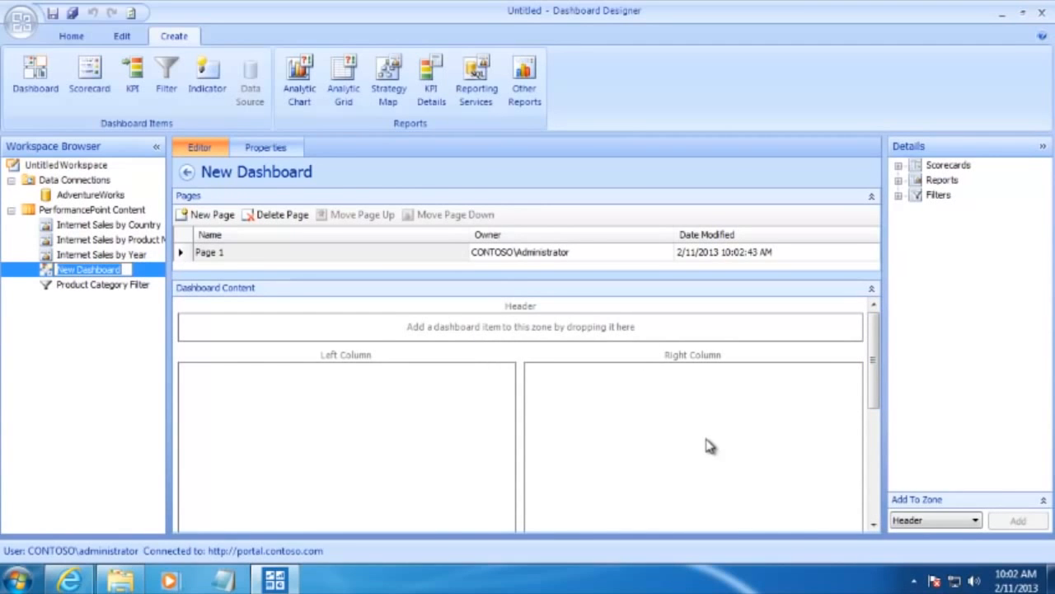
Add a zone below the Left Column in the dashboard content
drag(874, 372, 870, 487)
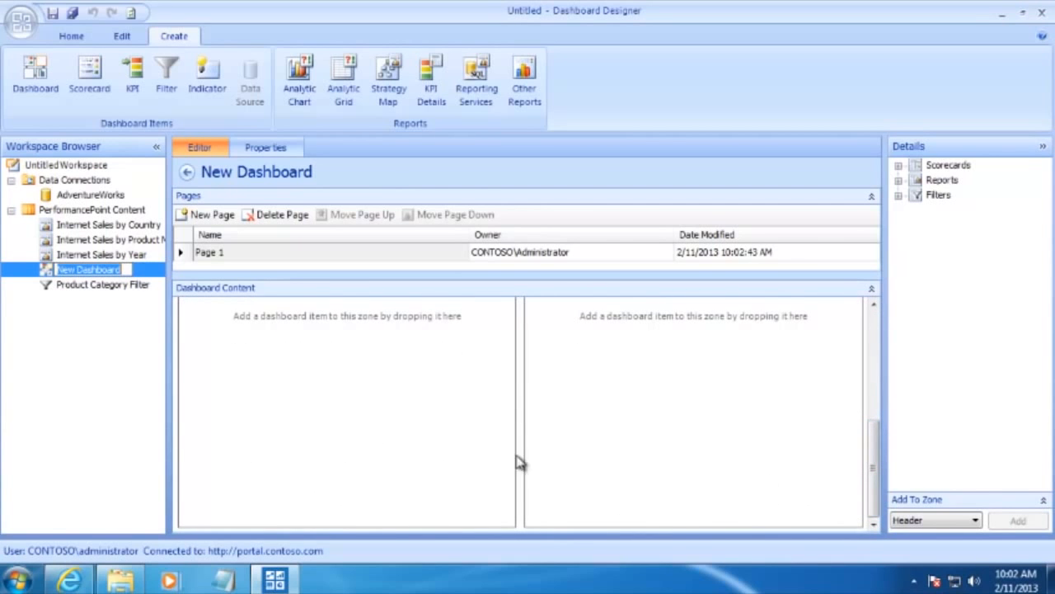
right_click(476, 463)
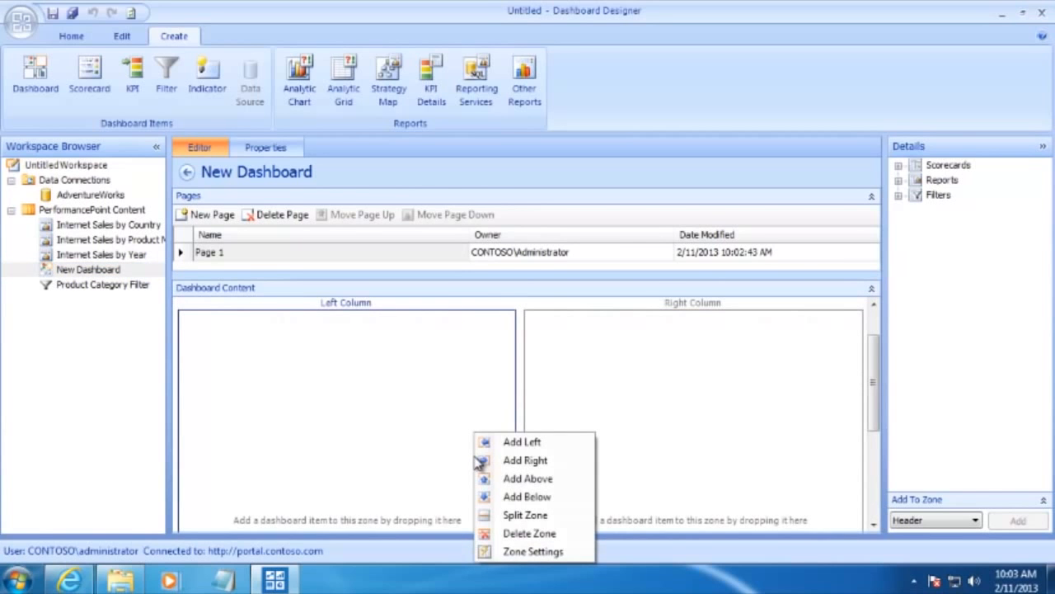
click(543, 496)
drag(879, 349, 877, 321)
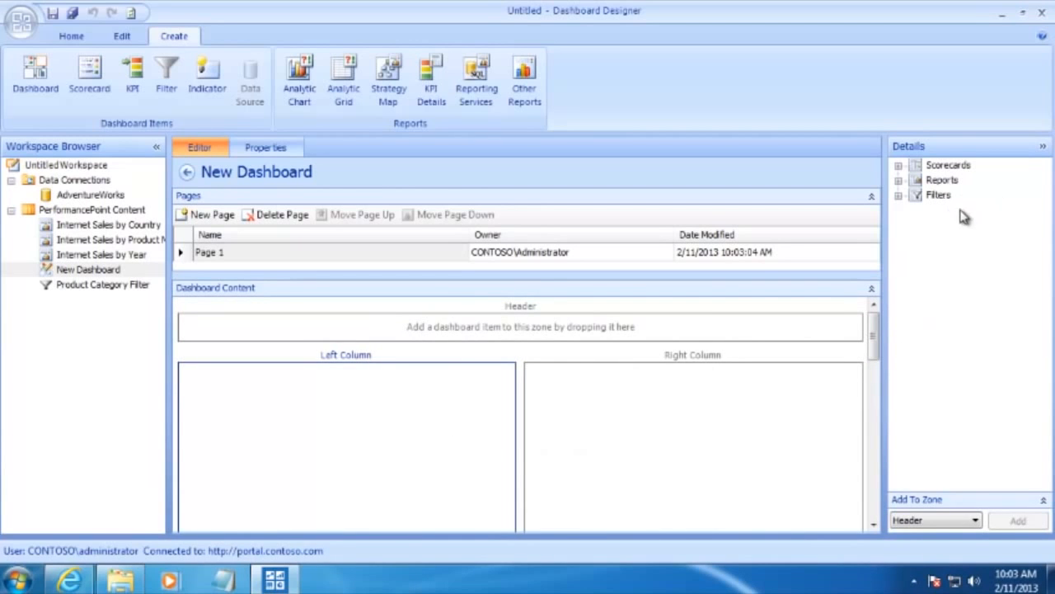
Place the Product Category Filter from PerformancePoint Content in the dashboard's Header zone
click(898, 196)
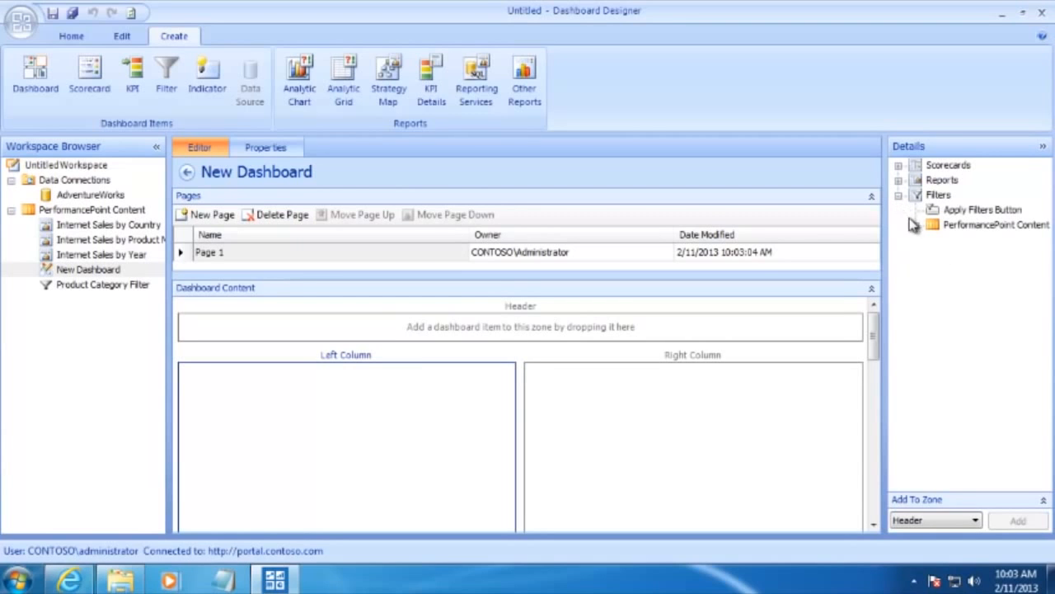
click(915, 225)
mouse_move(985, 240)
mouse_down()
mouse_move(997, 248)
mouse_move(676, 304)
mouse_move(410, 309)
mouse_move(354, 324)
mouse_up()
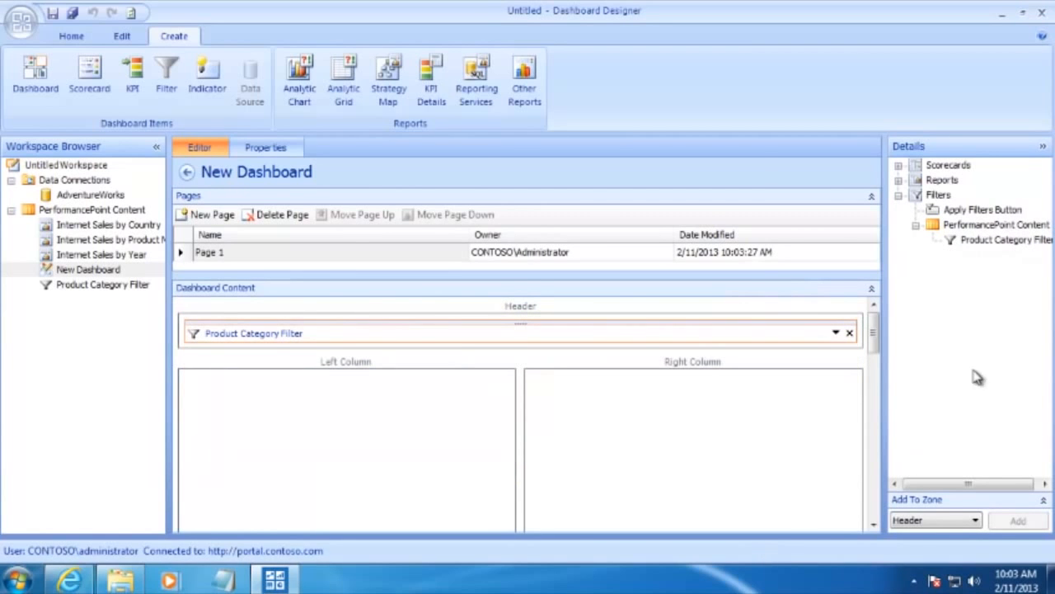
Place the Internet Sales by Country report in the dashboard's Right Column
click(899, 180)
click(916, 195)
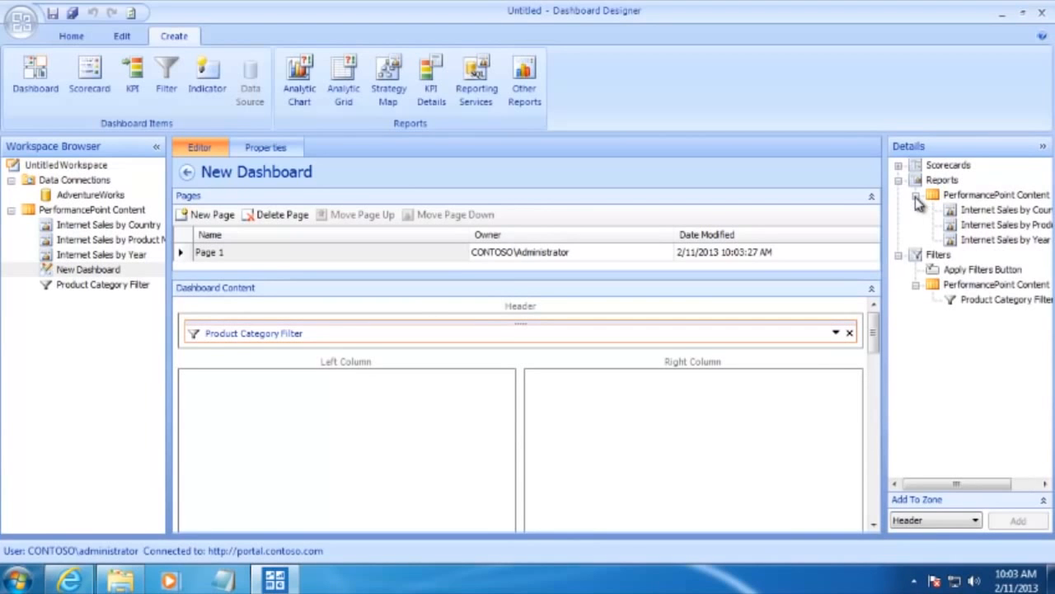
drag(874, 338, 875, 347)
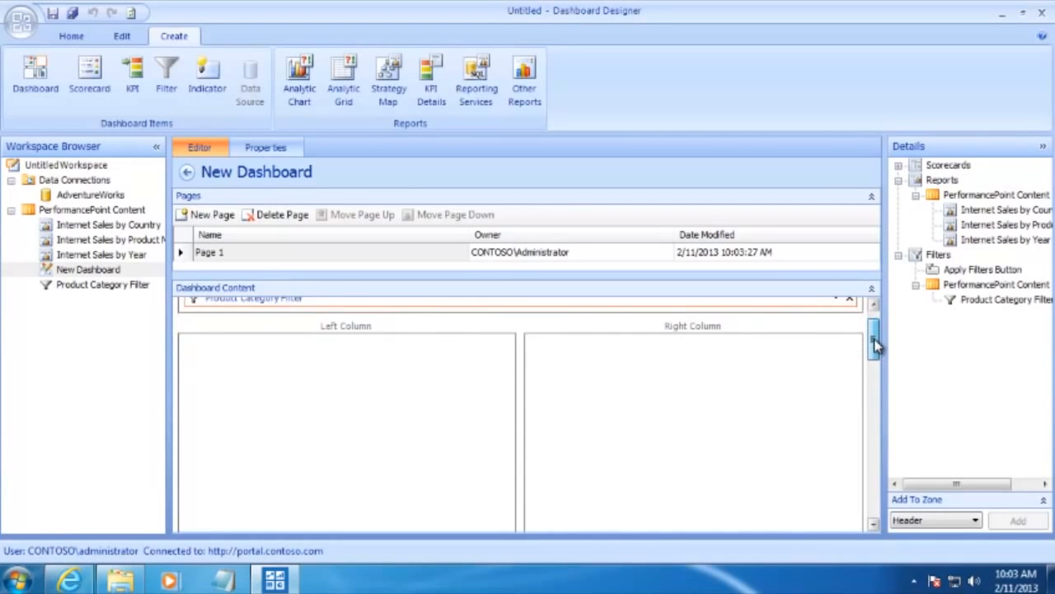
drag(1002, 209, 745, 401)
Place Internet Sales by Product Model in the Left Column and Internet Sales by Year in the zone below the columns
drag(1002, 223, 351, 417)
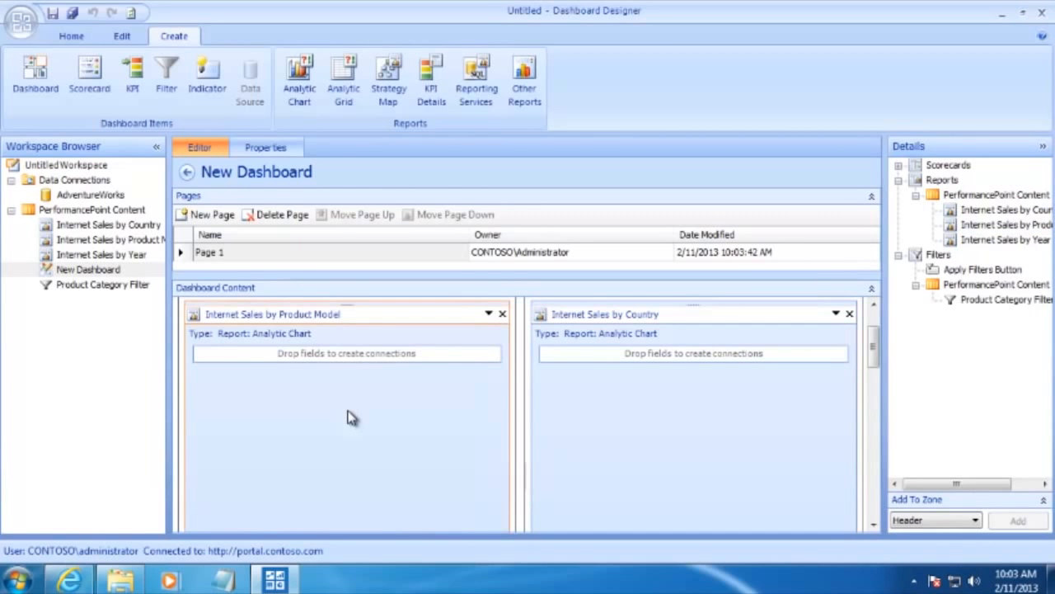
drag(876, 338, 876, 446)
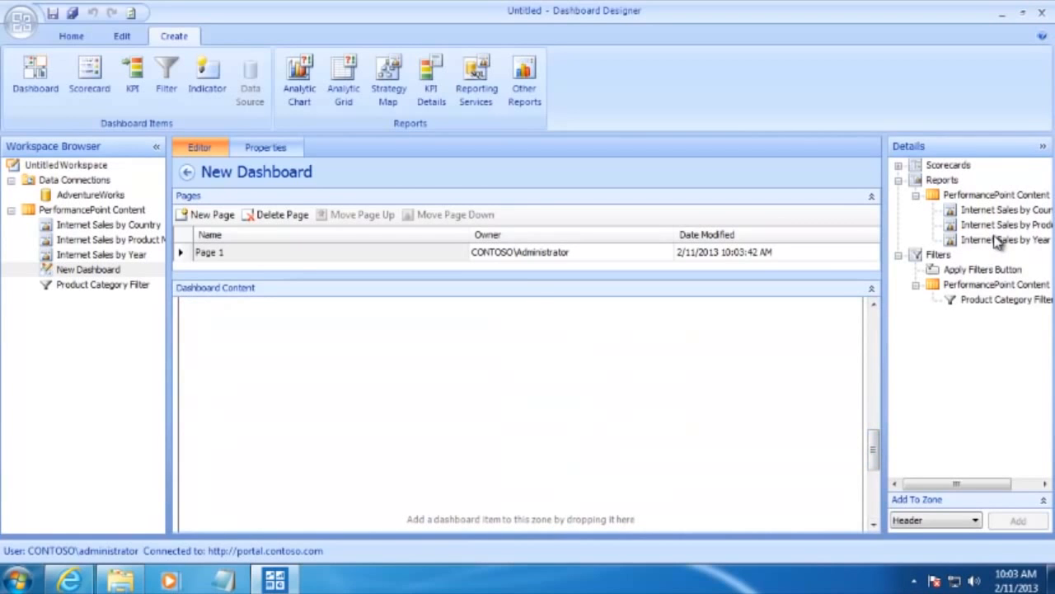
drag(997, 242, 458, 437)
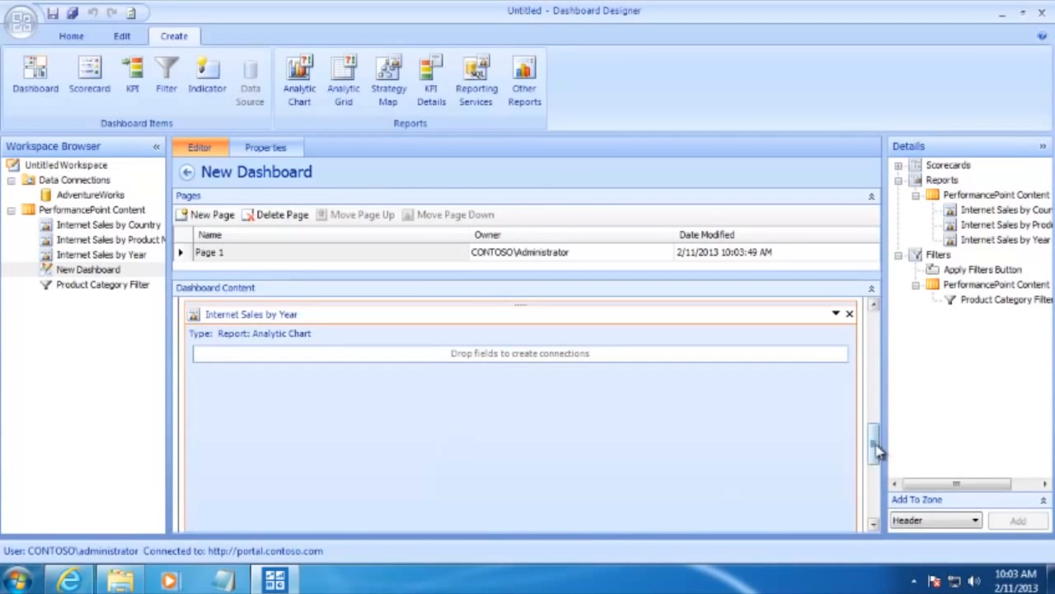
Connect the Product Category Filter's Member Unique Name to the Product Category field of Internet Sales by Year
drag(876, 446, 887, 327)
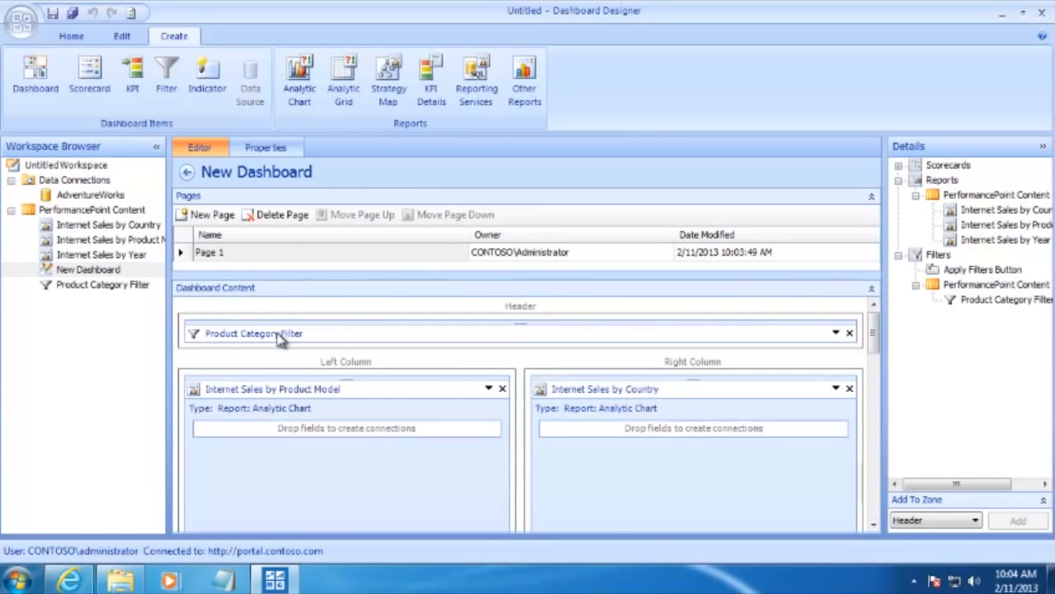
mouse_move(286, 337)
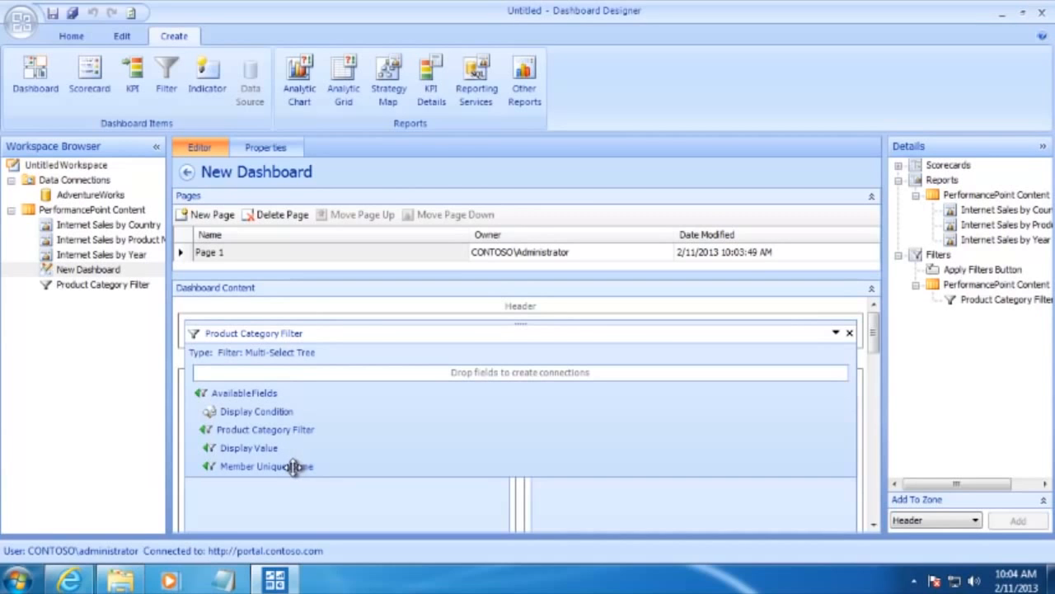
drag(294, 467, 446, 414)
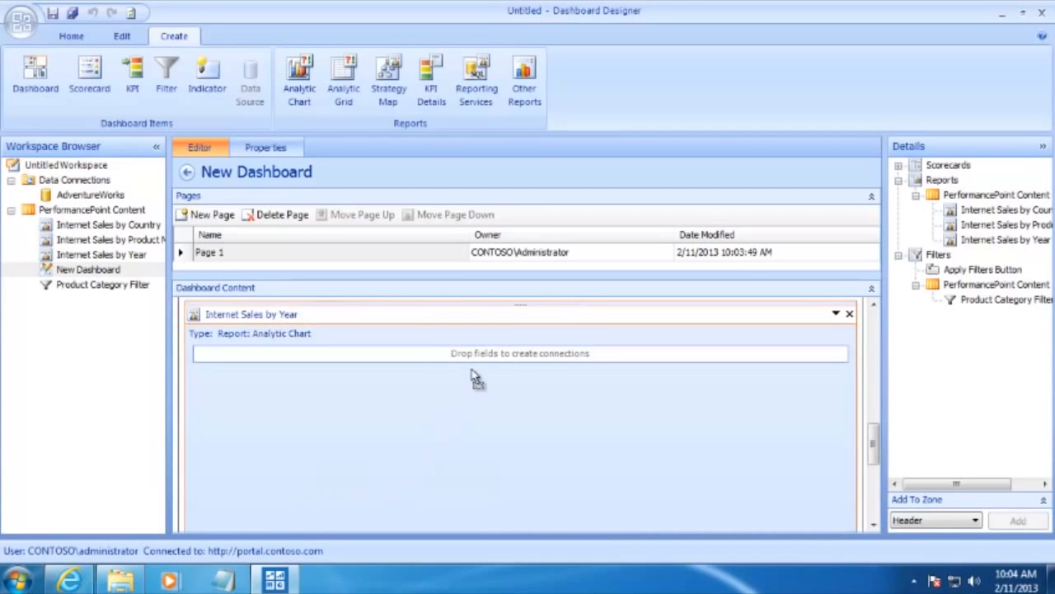
drag(475, 366, 481, 360)
drag(481, 363, 482, 361)
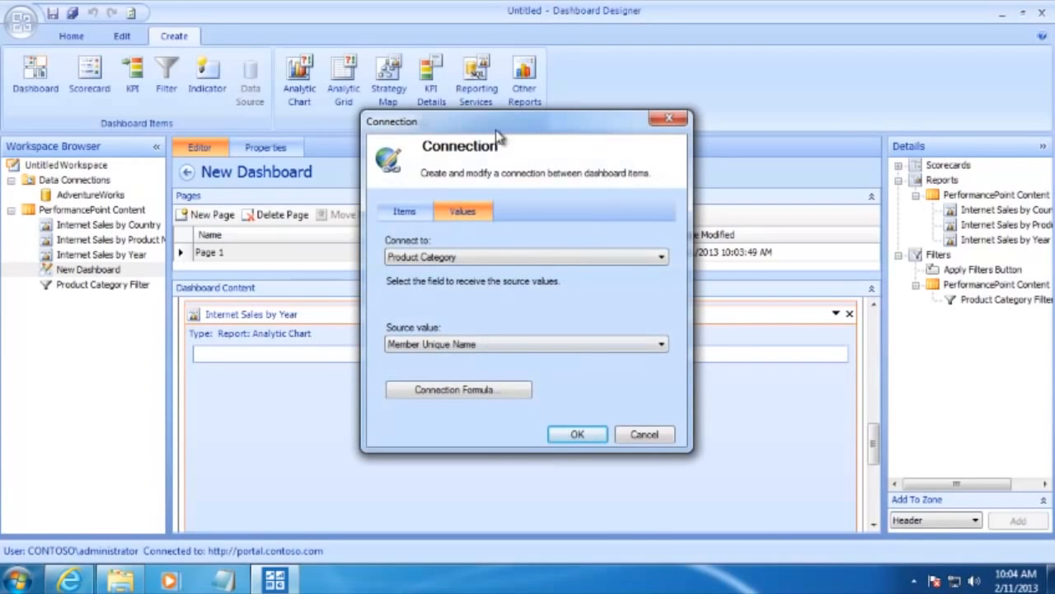
click(608, 259)
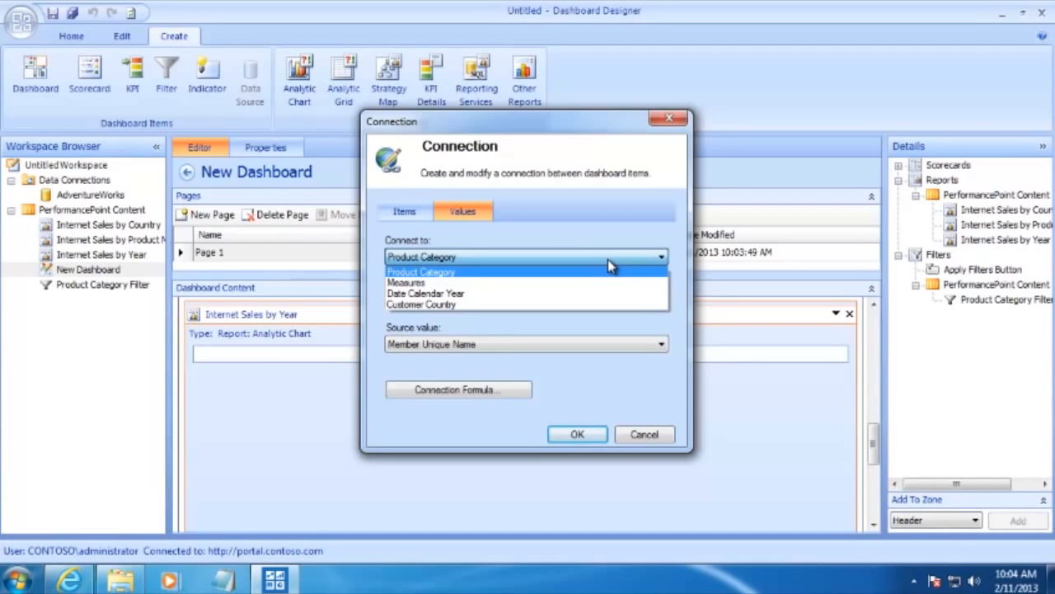
click(608, 259)
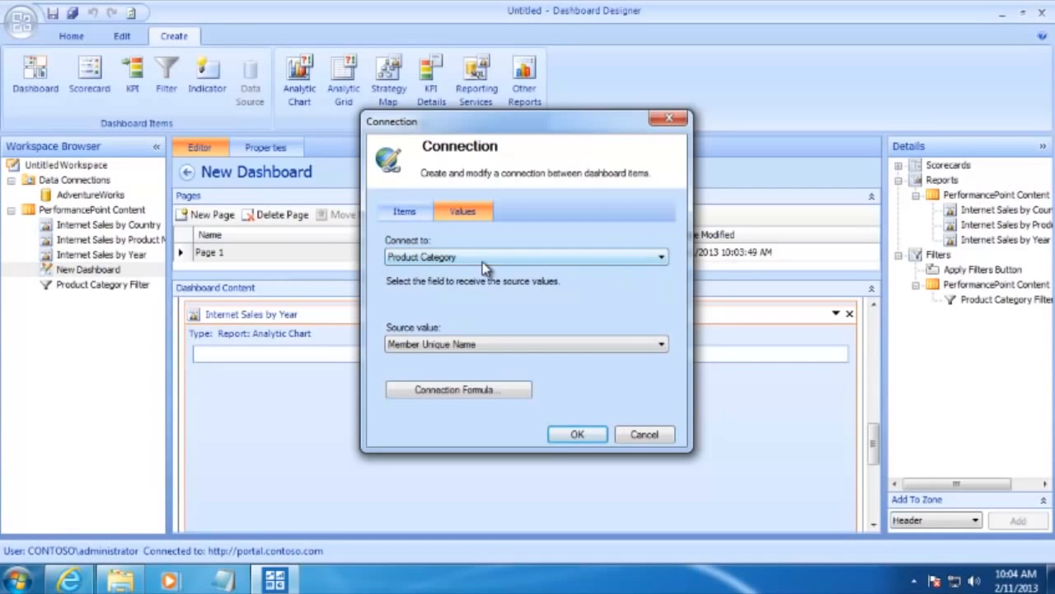
click(567, 435)
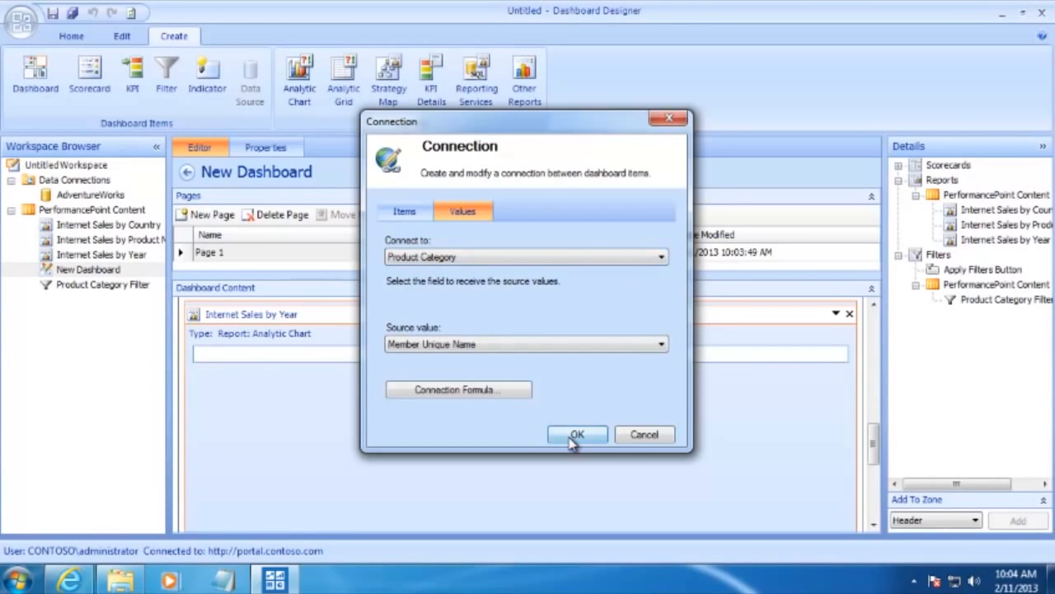
Connect the Product Category Filter's Member Unique Name to the Product Category field of Internet Sales by Product Model
drag(874, 438, 879, 325)
mouse_move(260, 331)
drag(270, 470, 368, 359)
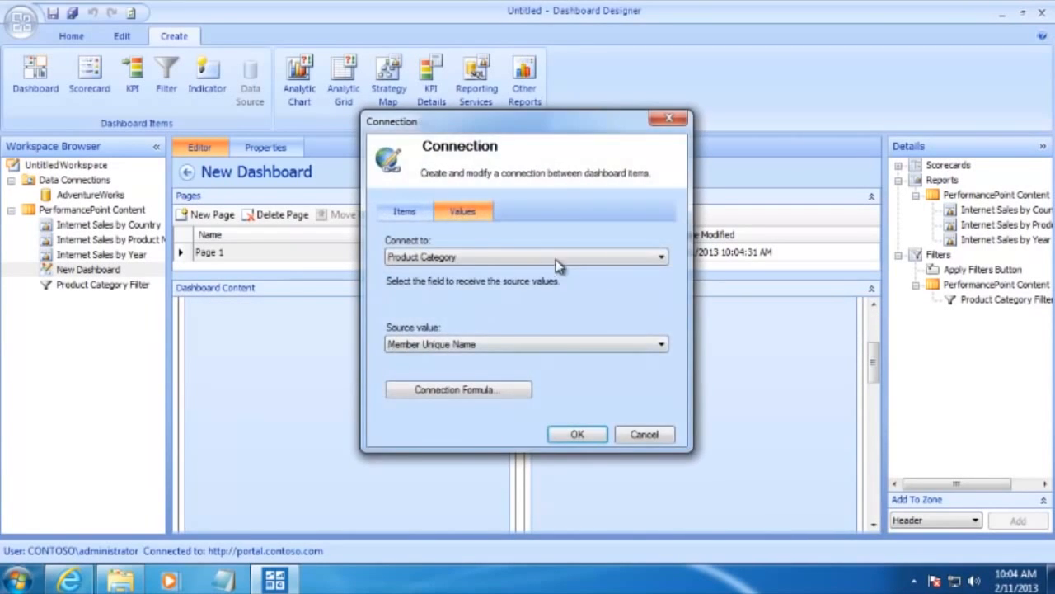
click(577, 434)
Connect the Product Category Filter's Member Unique Name to the Product Category field of Internet Sales by Country
drag(876, 445, 887, 330)
click(255, 332)
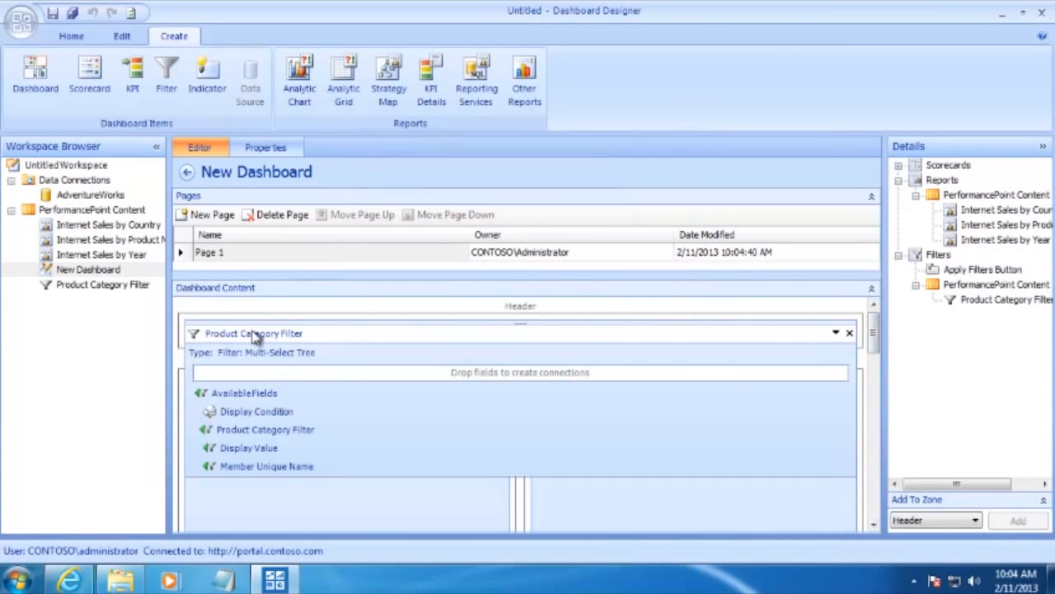
drag(264, 466, 693, 437)
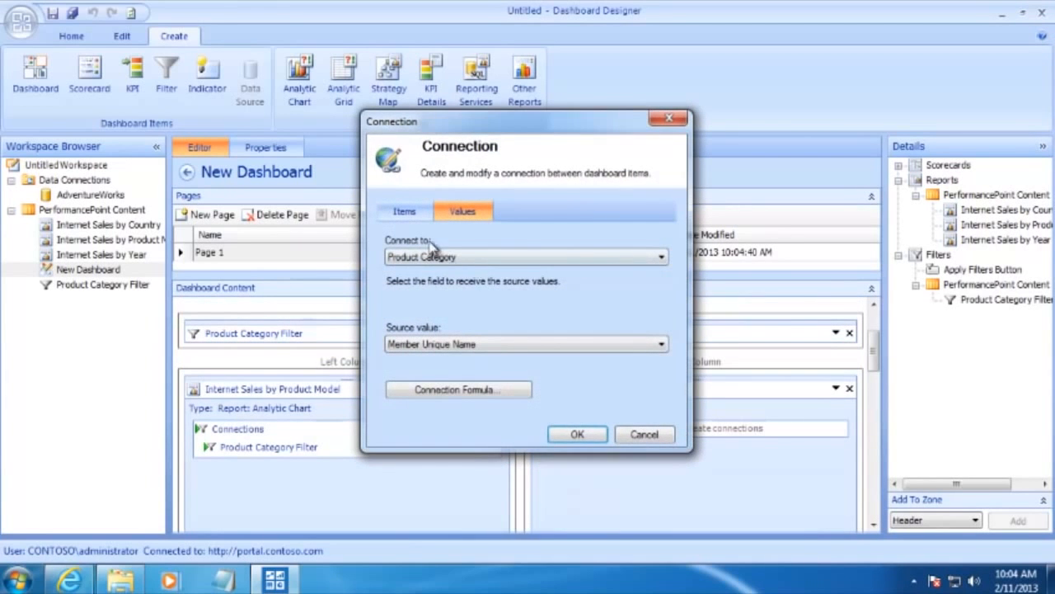
click(576, 436)
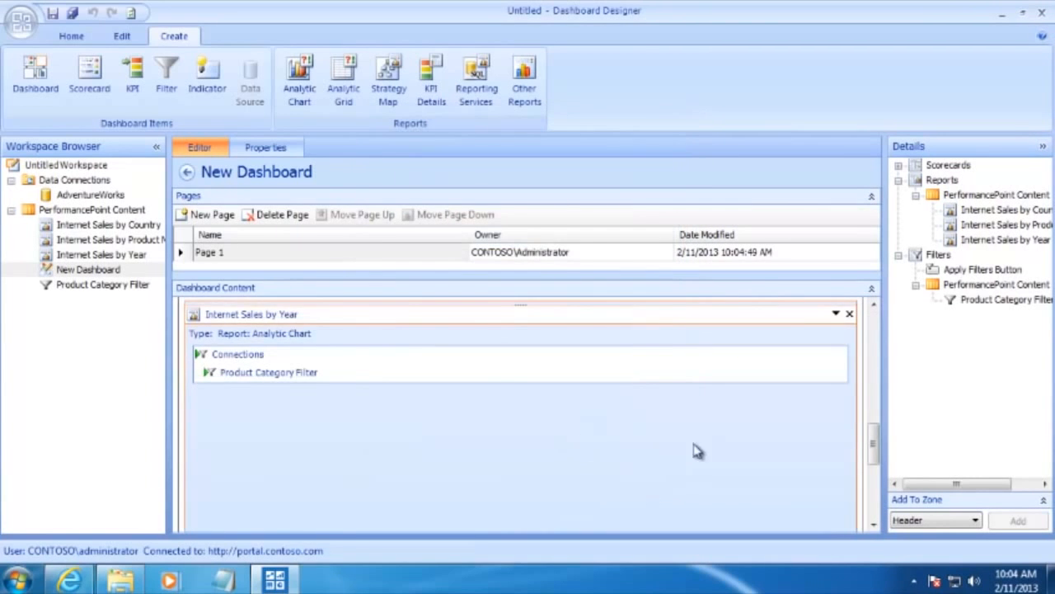
Rename the new dashboard as Internet Sales
drag(877, 454, 876, 342)
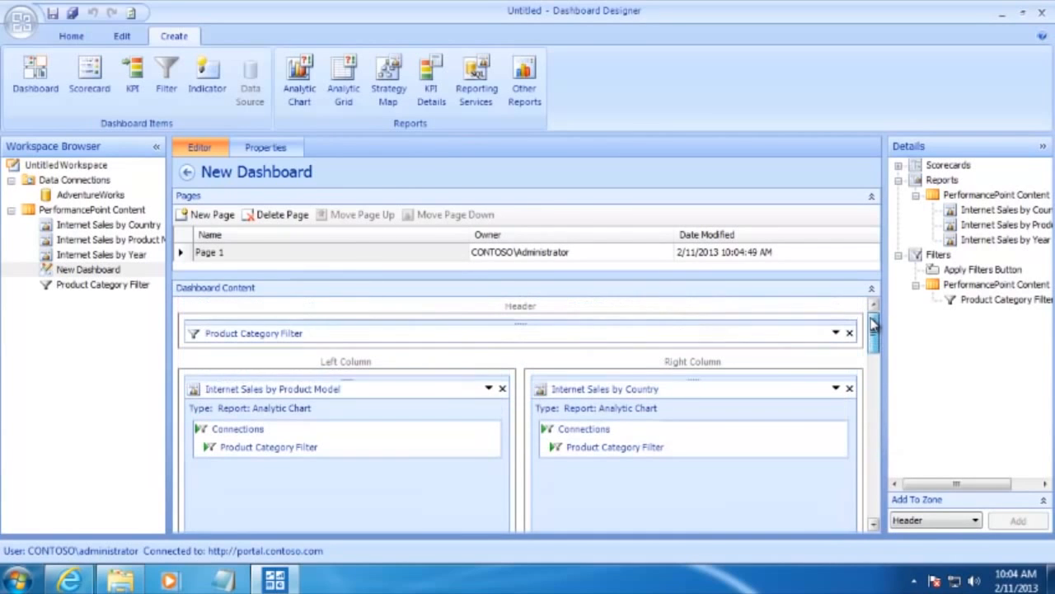
right_click(92, 274)
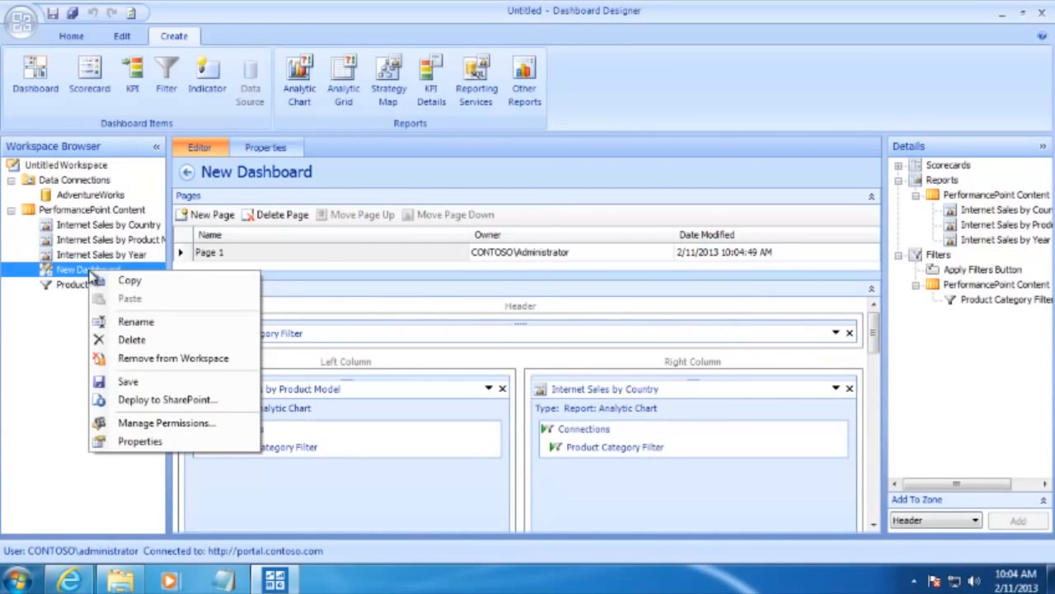
click(136, 322)
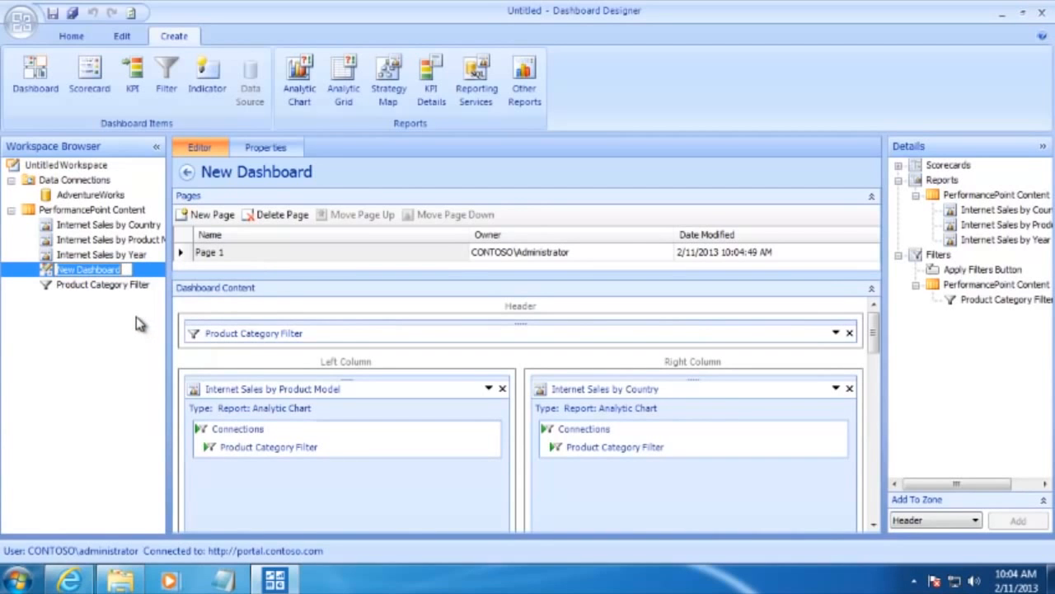
text(Internet)
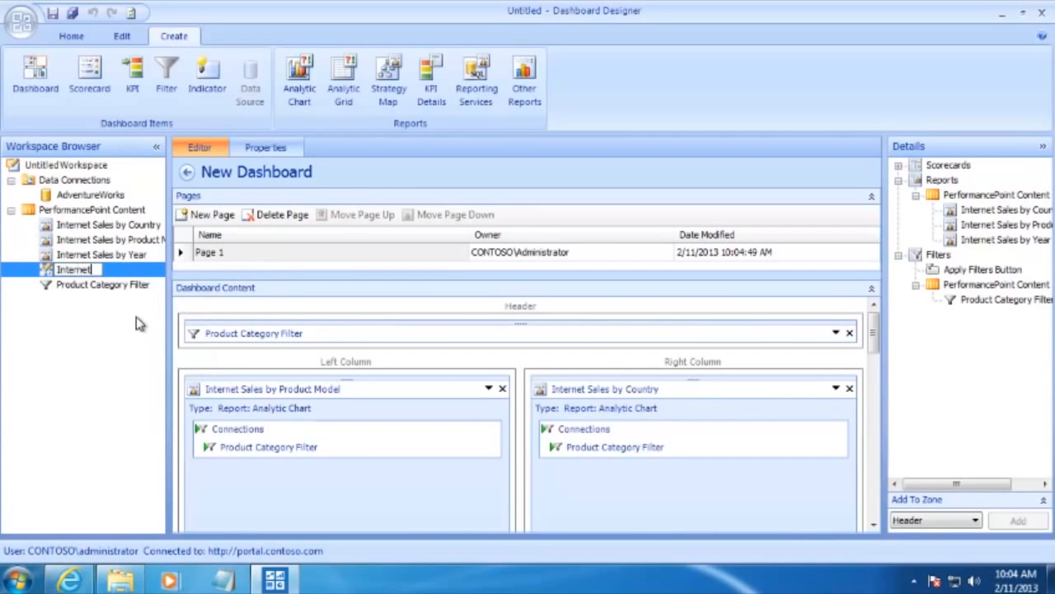
text( Sales)
key(Return)
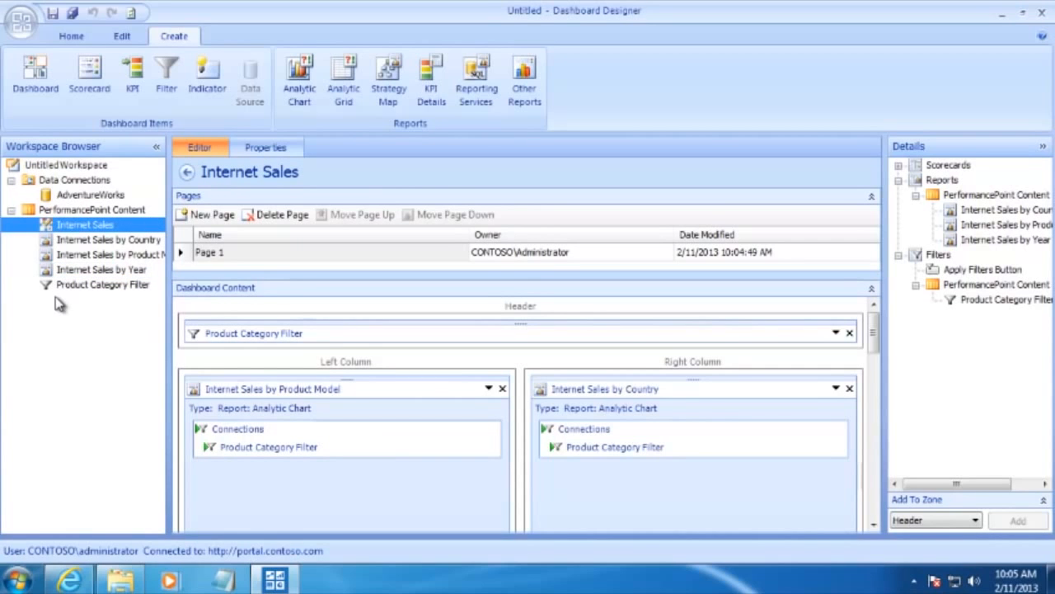
Deploy the Internet Sales dashboard to the Dashboards library of the VideoDemo site with the seattle master page
click(93, 227)
click(81, 239)
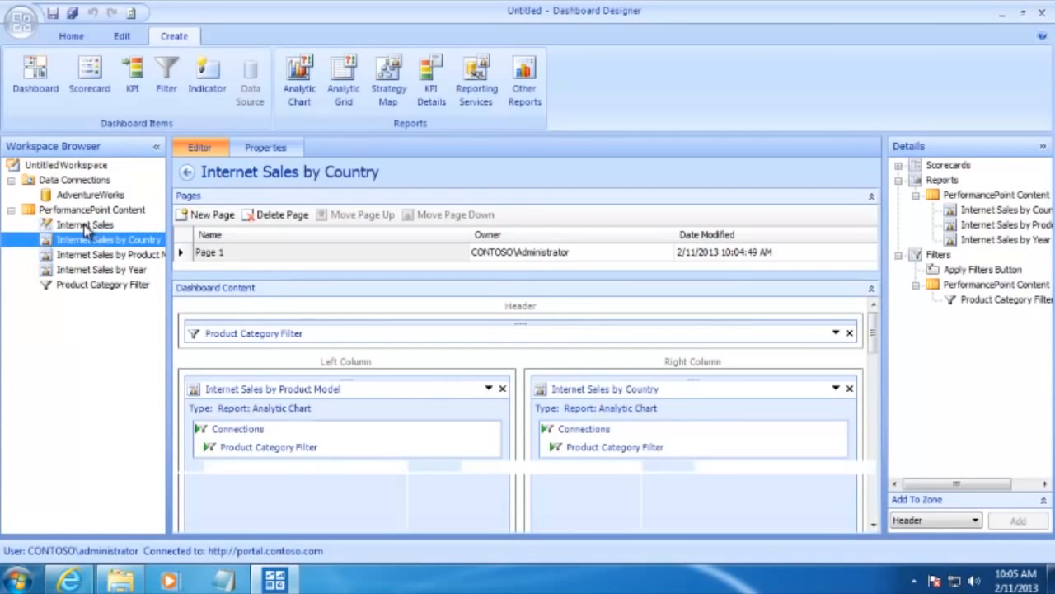
click(80, 225)
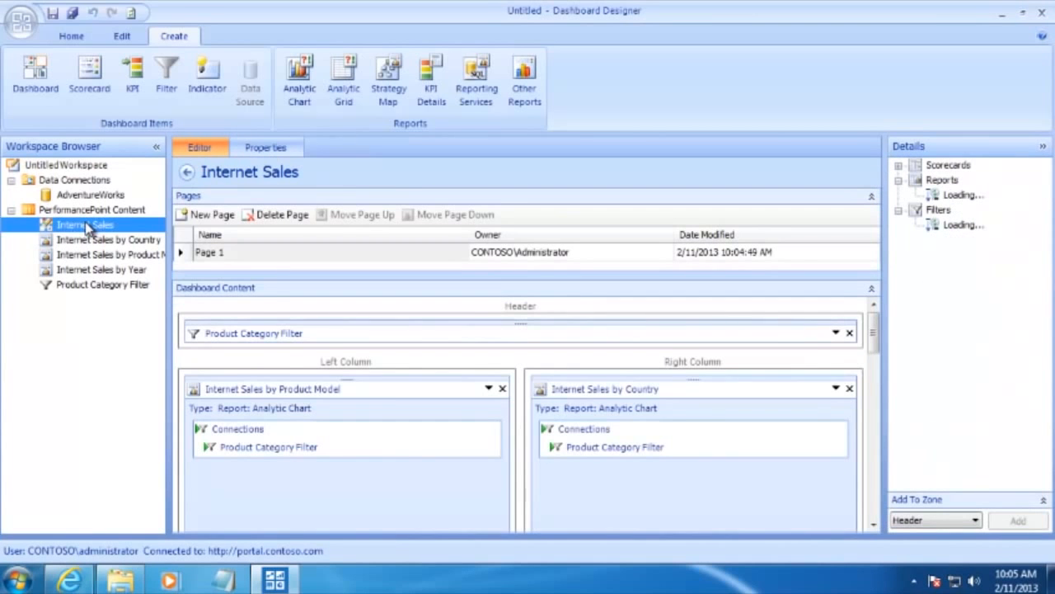
click(20, 25)
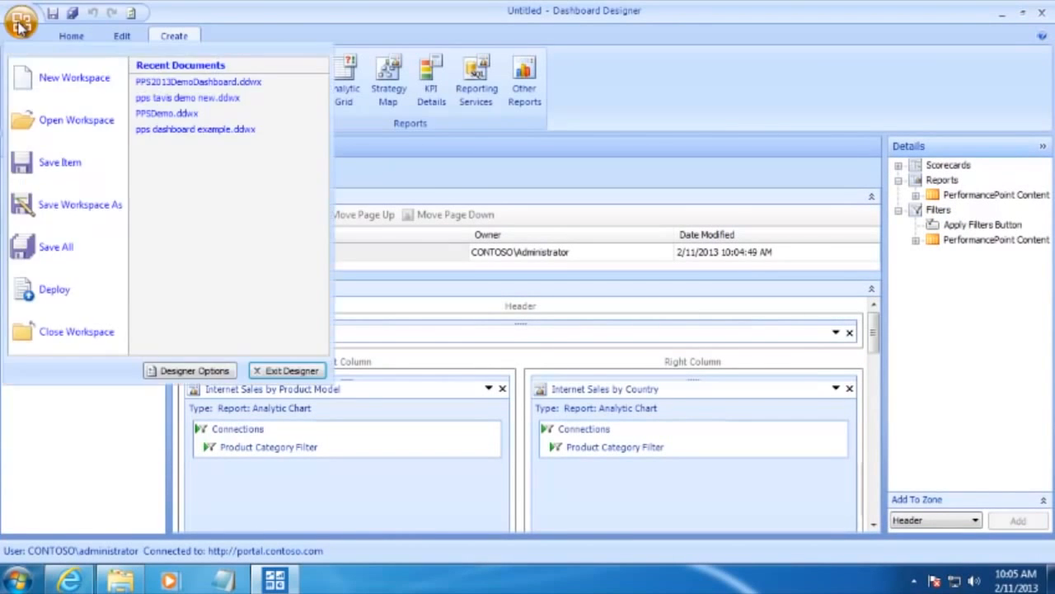
click(59, 294)
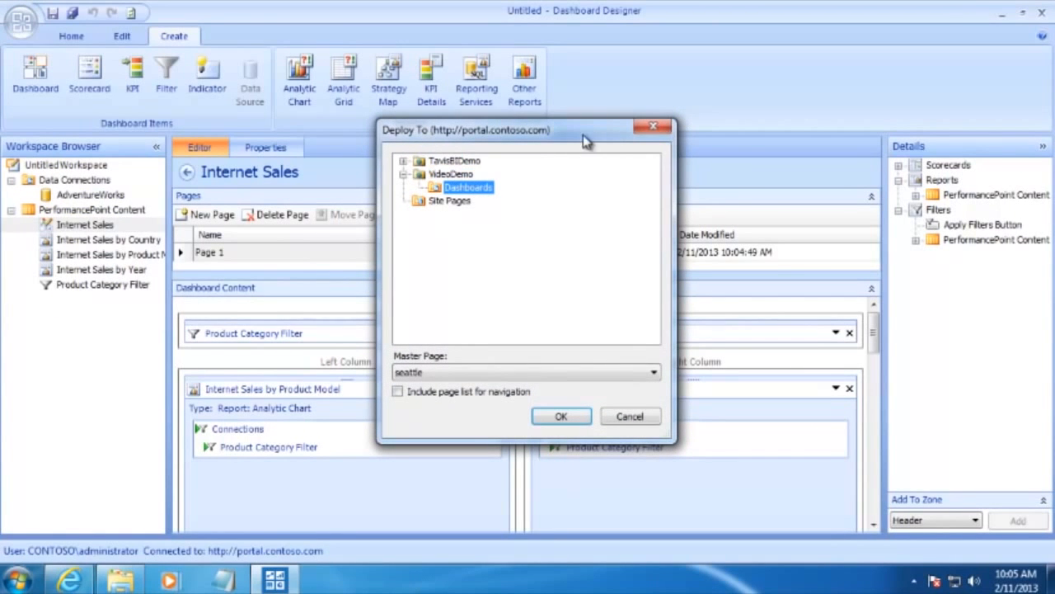
click(448, 177)
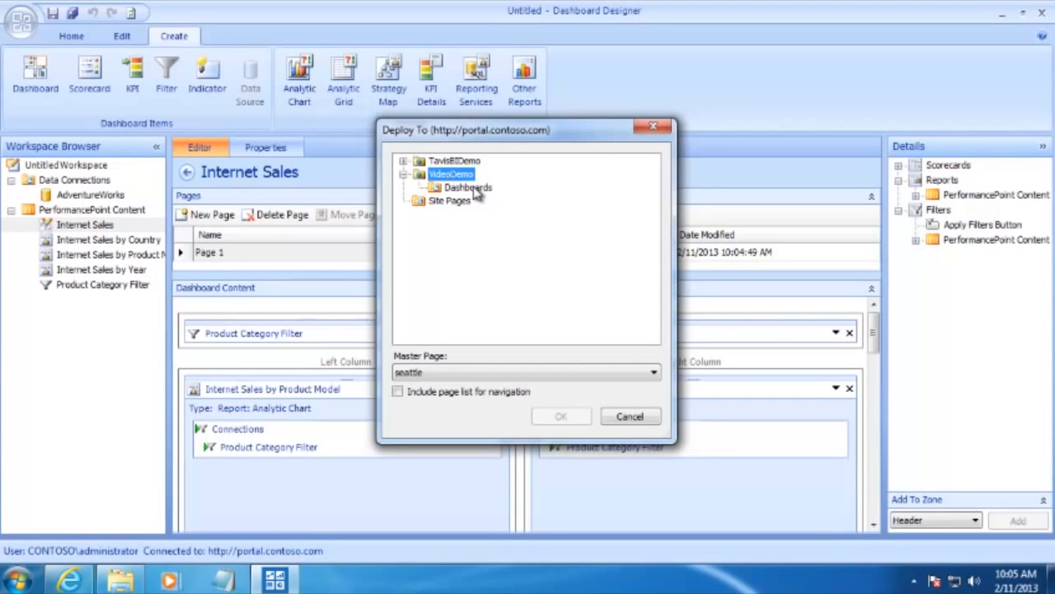
click(468, 188)
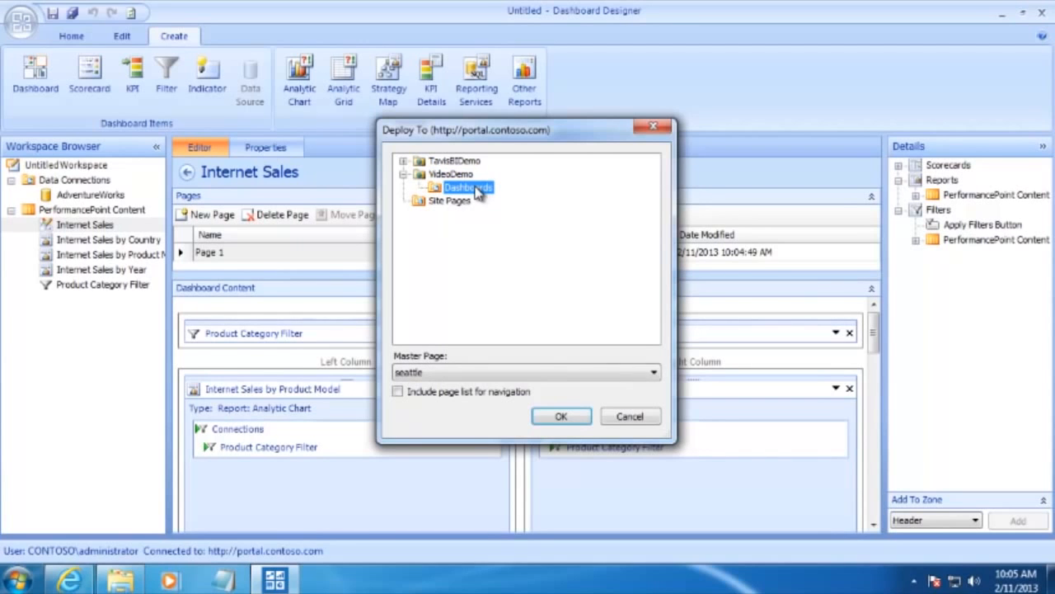
click(561, 418)
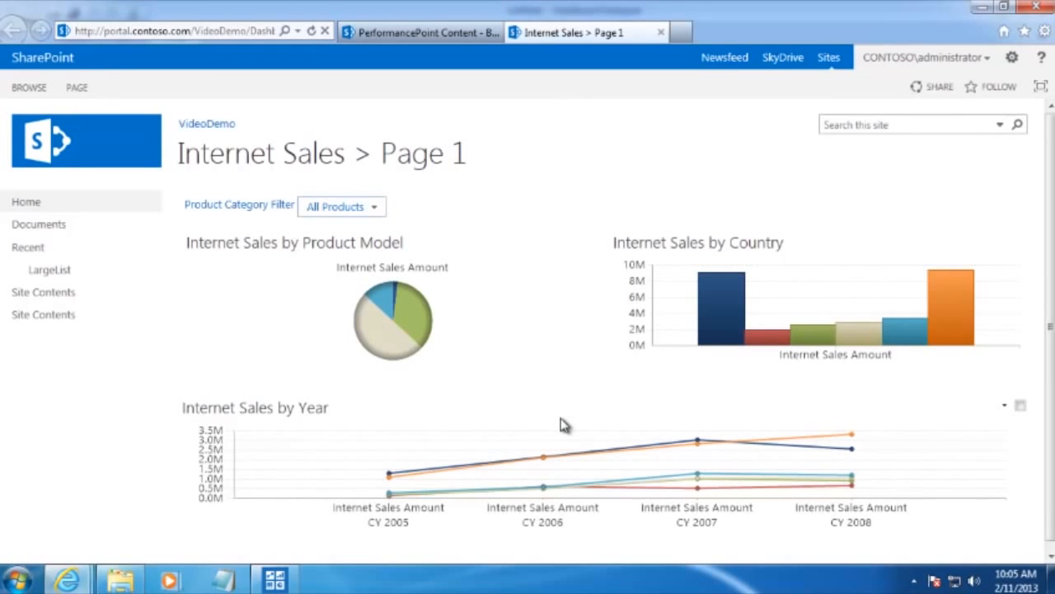
Set the deployed page's Product Category Filter to Accessories only
click(375, 211)
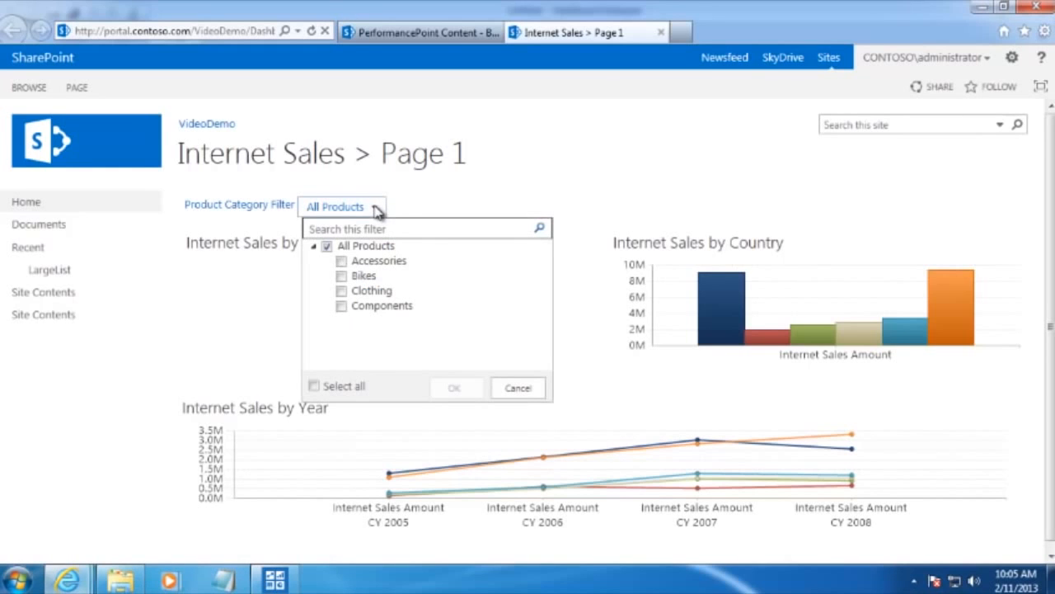
click(341, 260)
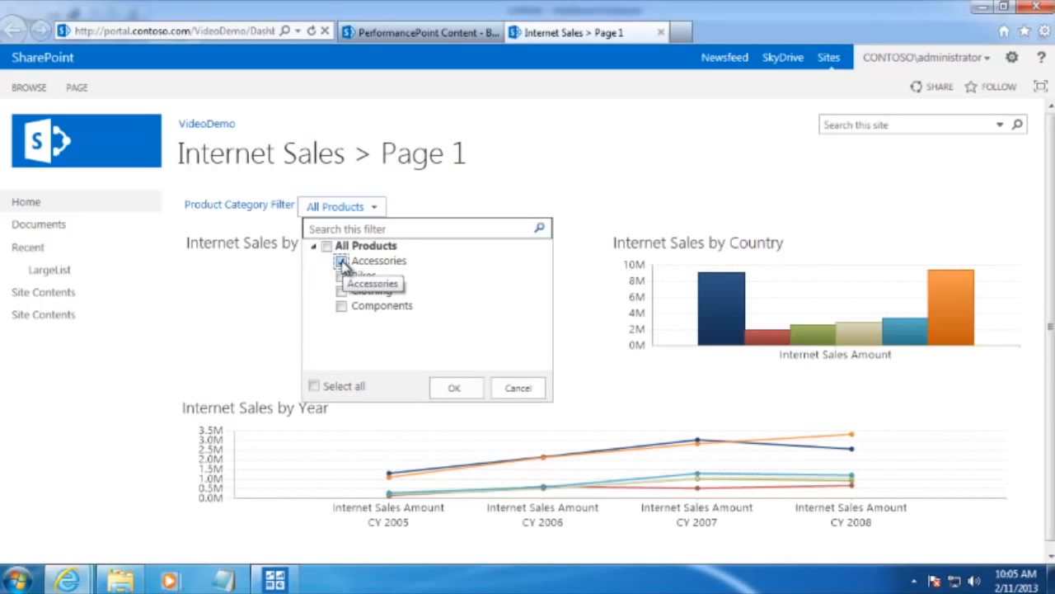
click(453, 394)
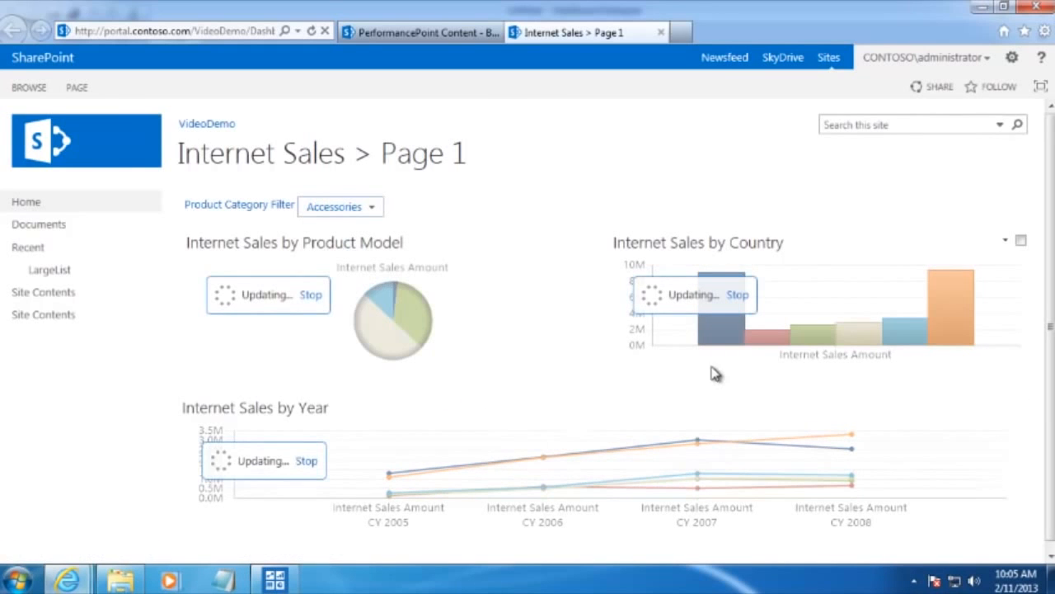
Open the decomposition tree for the Accessory slice of Internet Sales by Product Model and view the Accessory node's expansion options
right_click(419, 319)
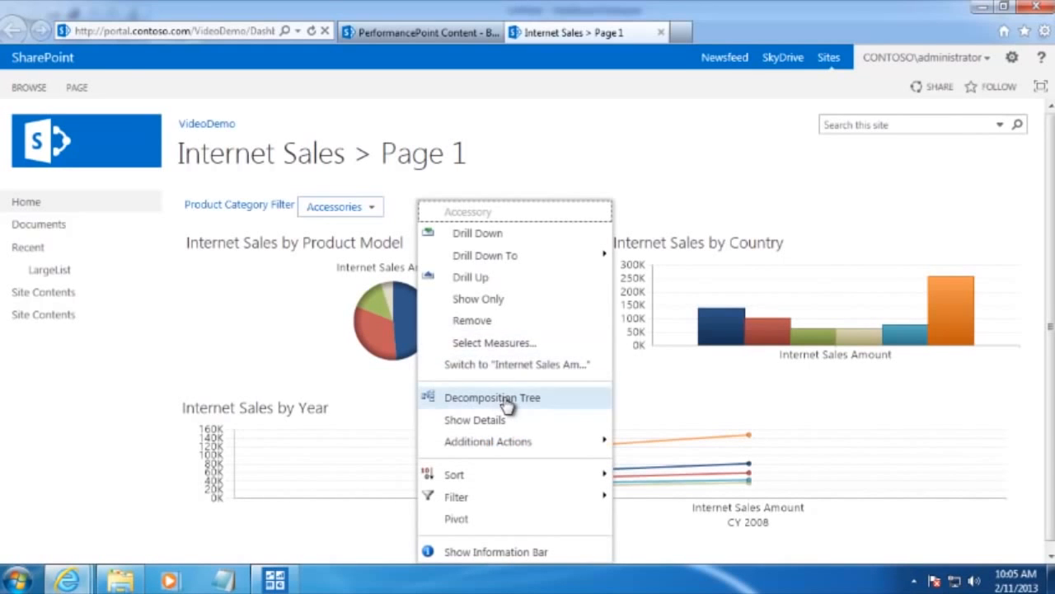
click(505, 402)
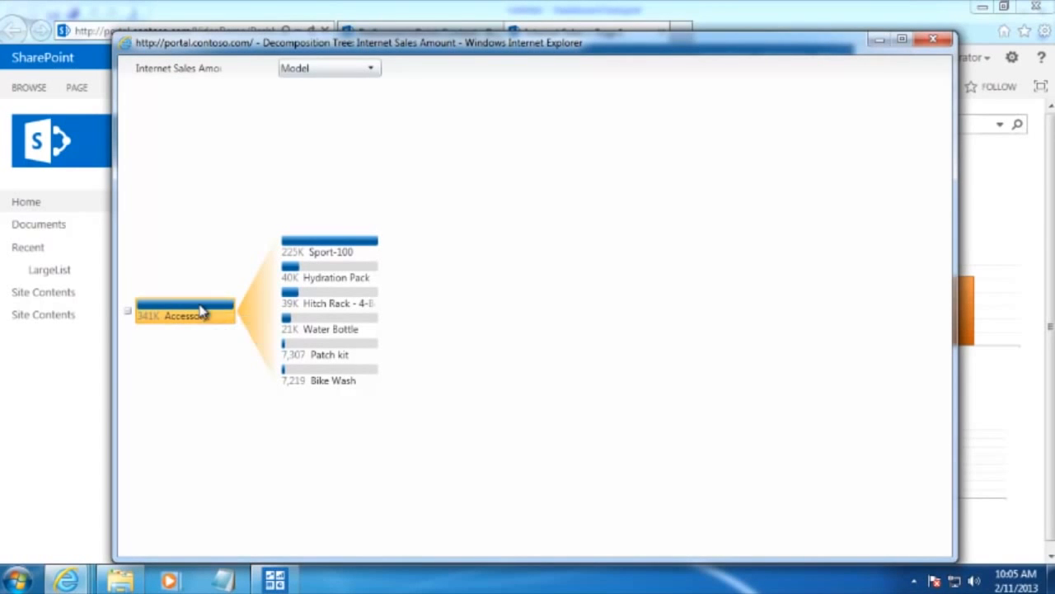
click(202, 313)
click(311, 239)
click(186, 311)
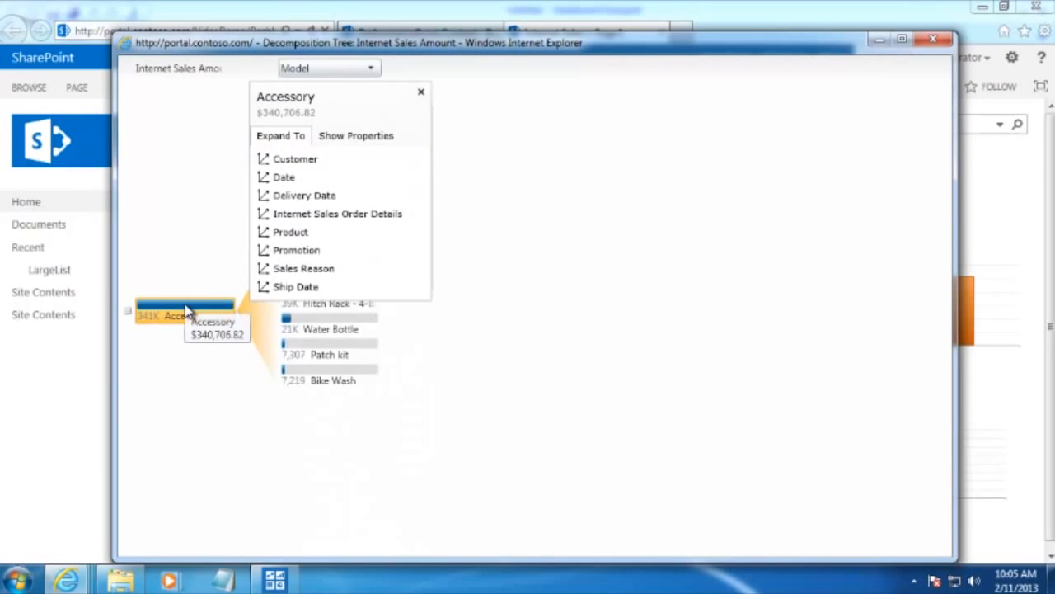
Expand the Water Bottle node by customer Country and drill into Australia, closing the decomposition tree when done
click(315, 328)
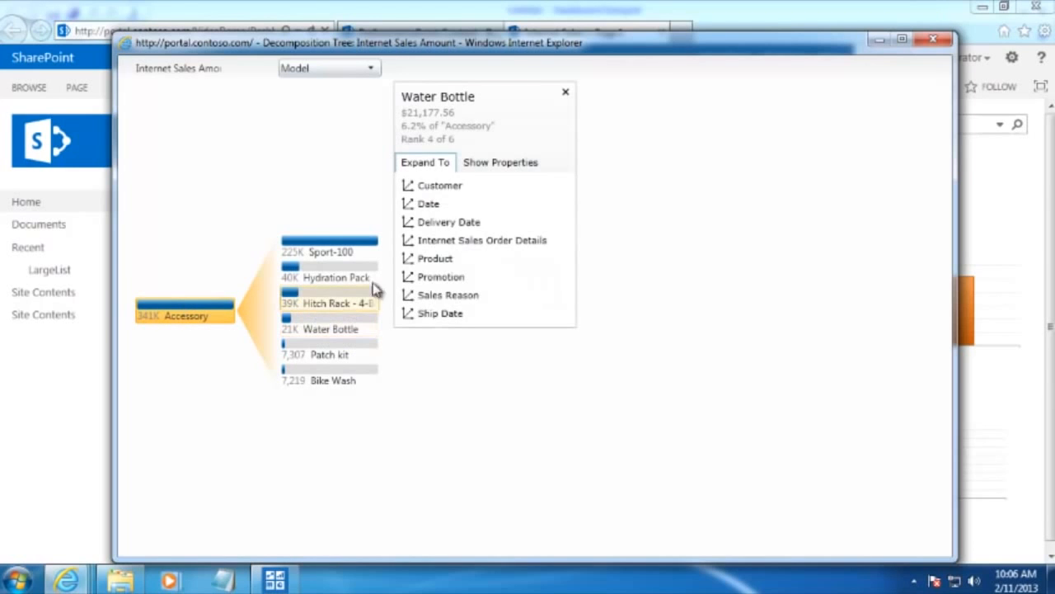
click(423, 186)
click(438, 224)
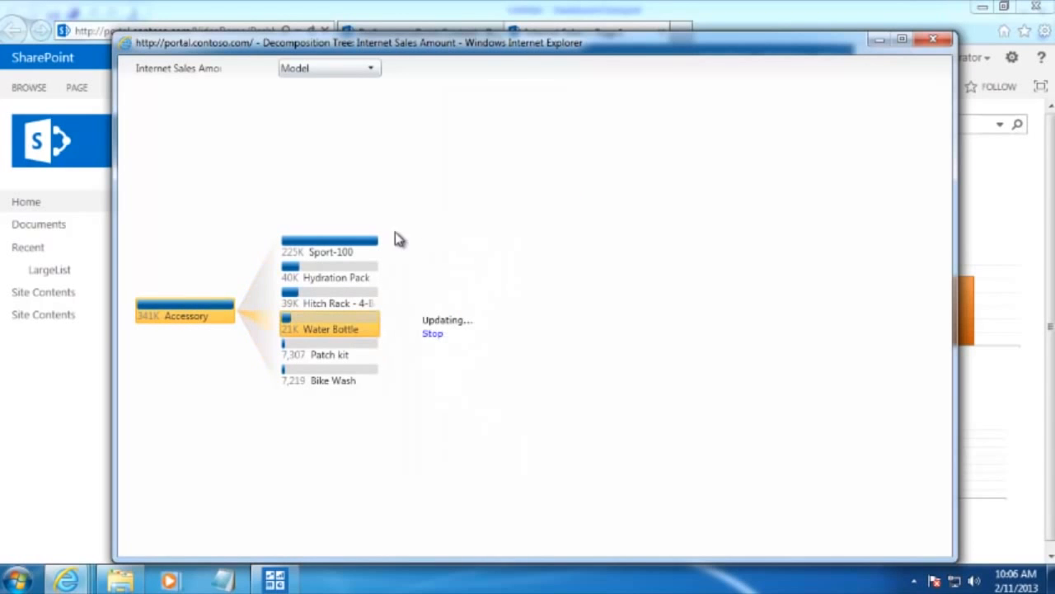
click(419, 288)
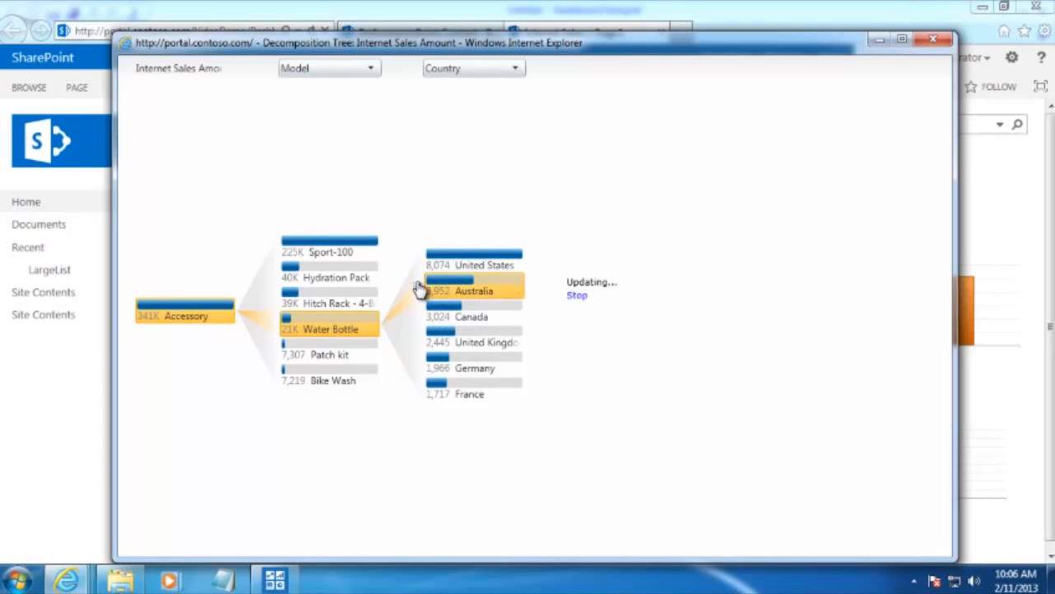
click(932, 43)
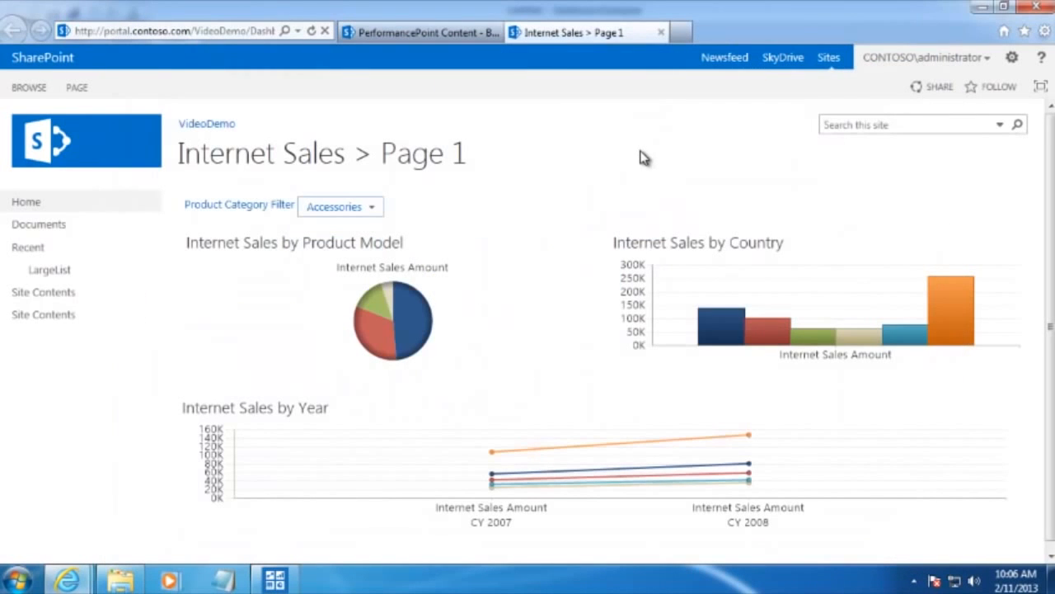